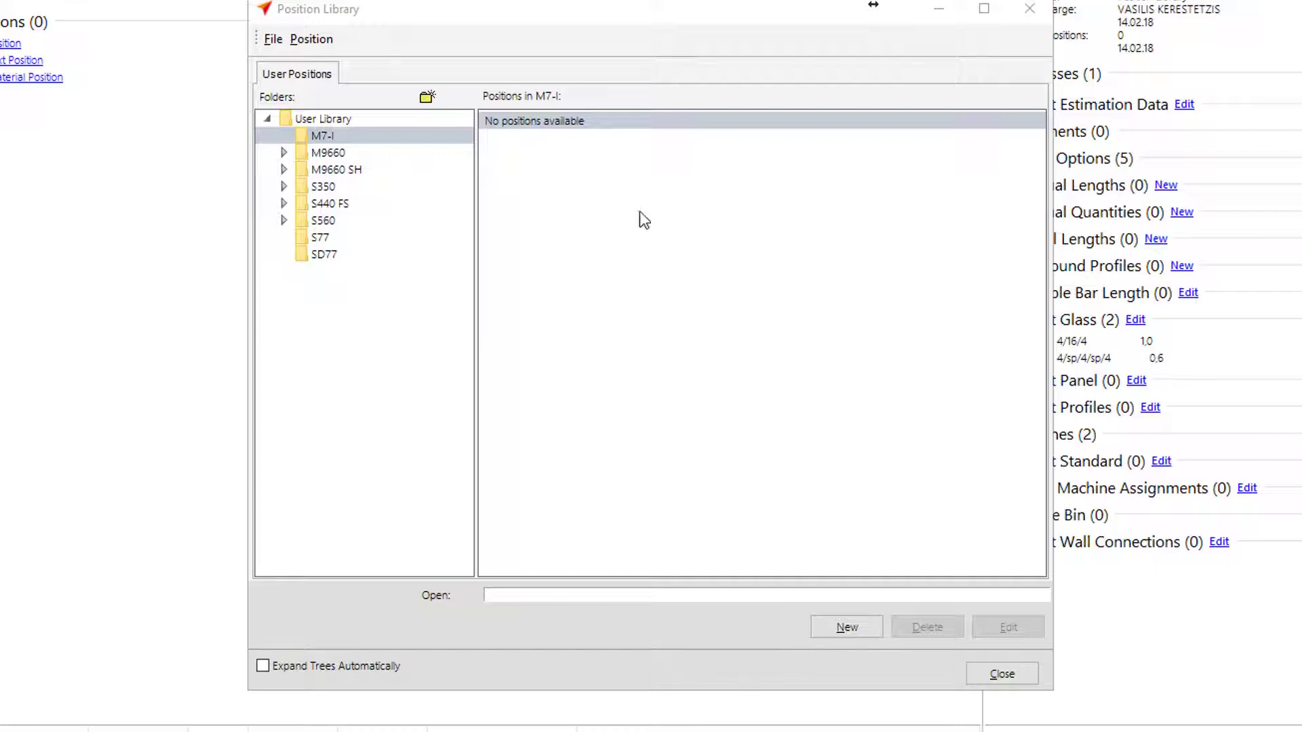
# Step: Create a window insertion in the M7-I folder with the description "M7 PROJECTING WINDOW"
pyautogui.rightClick(676, 228)
pyautogui.moveTo(738, 233)
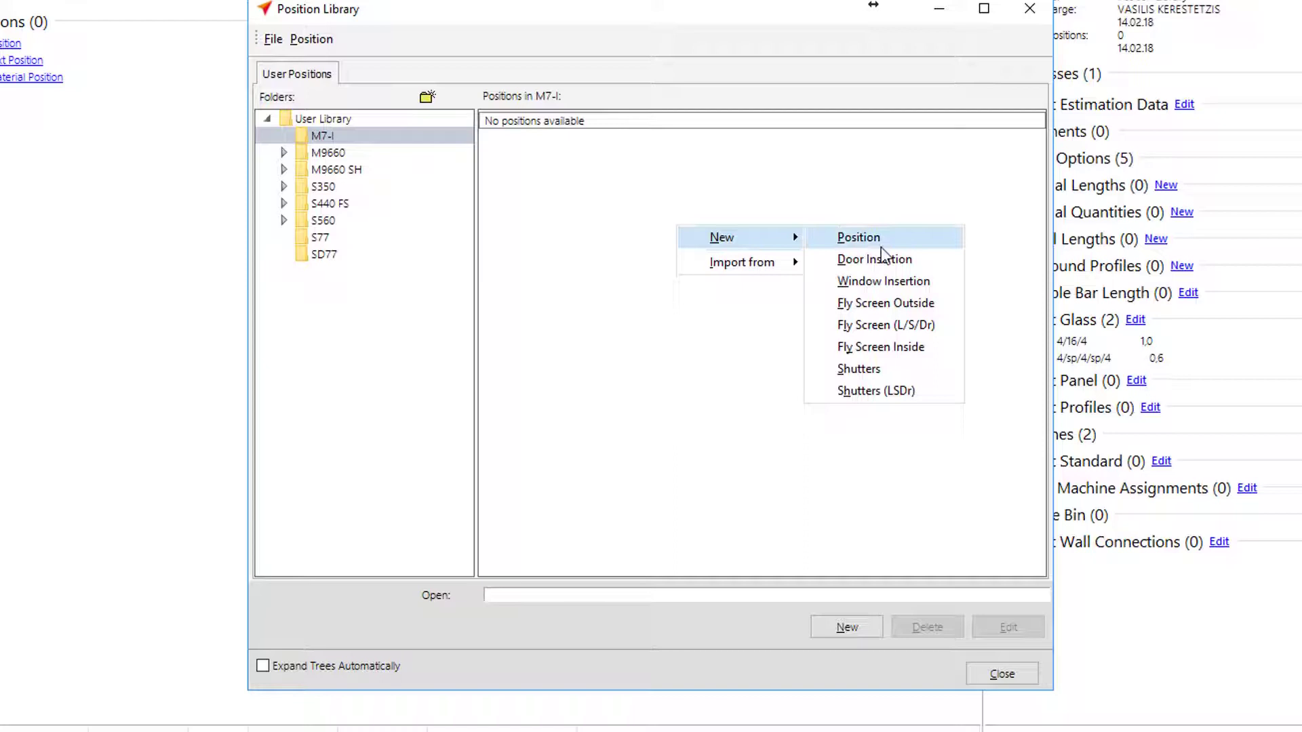
pyautogui.click(917, 282)
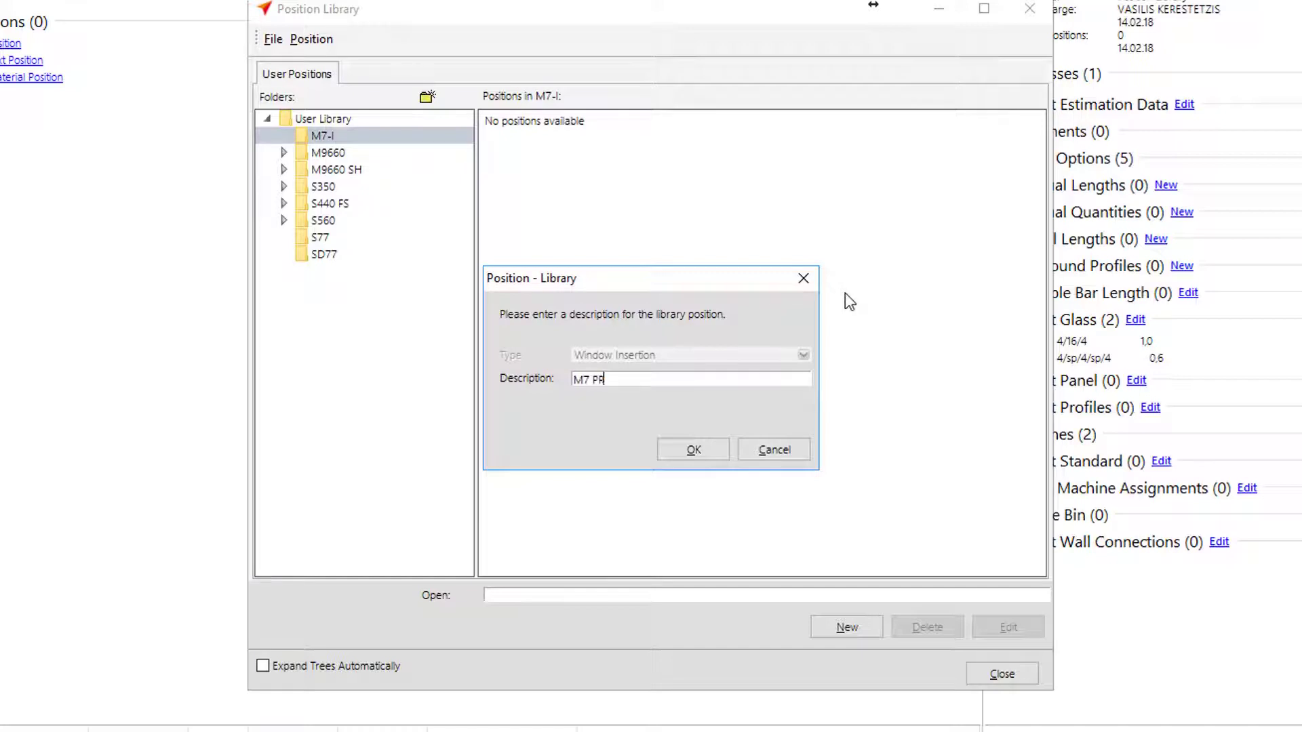
pyautogui.write('M7 PROJECTING WINDOW')
pyautogui.press('Return')
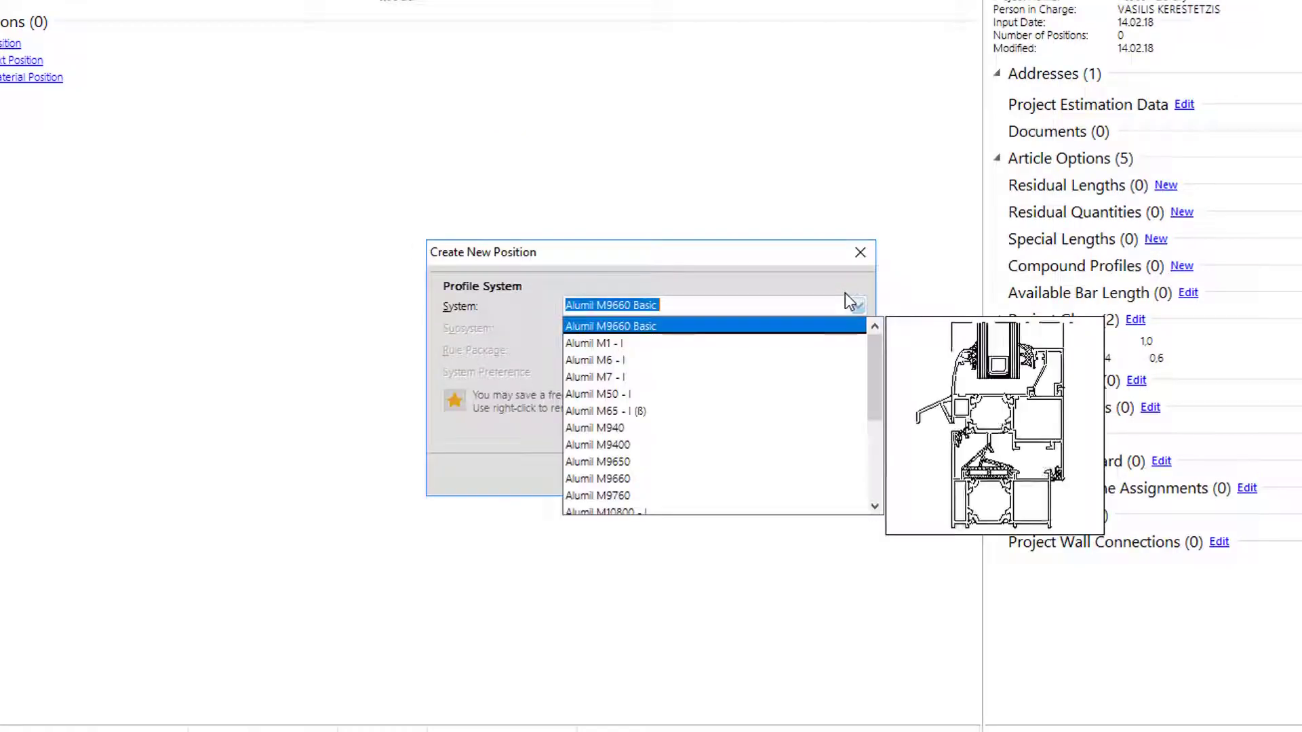
# Step: Set the new position's profile system to Alumil M7 - I
pyautogui.write('M7-')
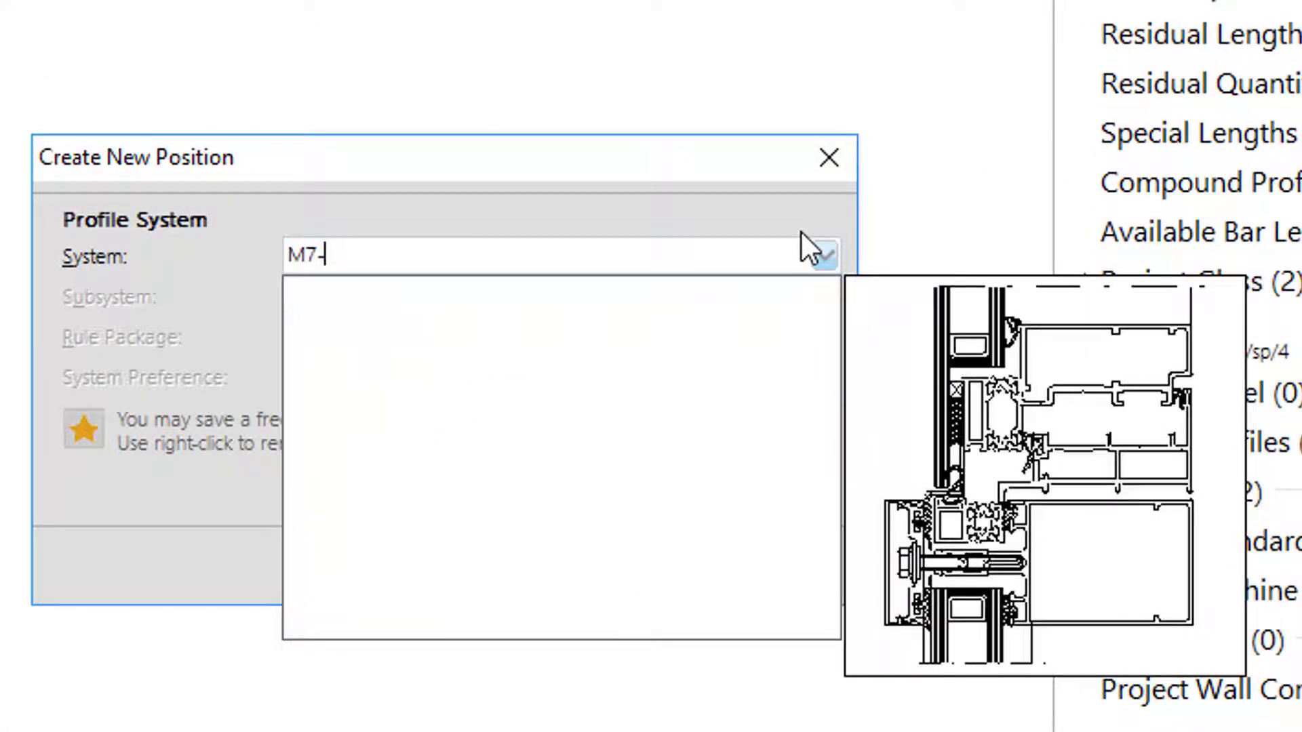
pyautogui.press('BackSpace')
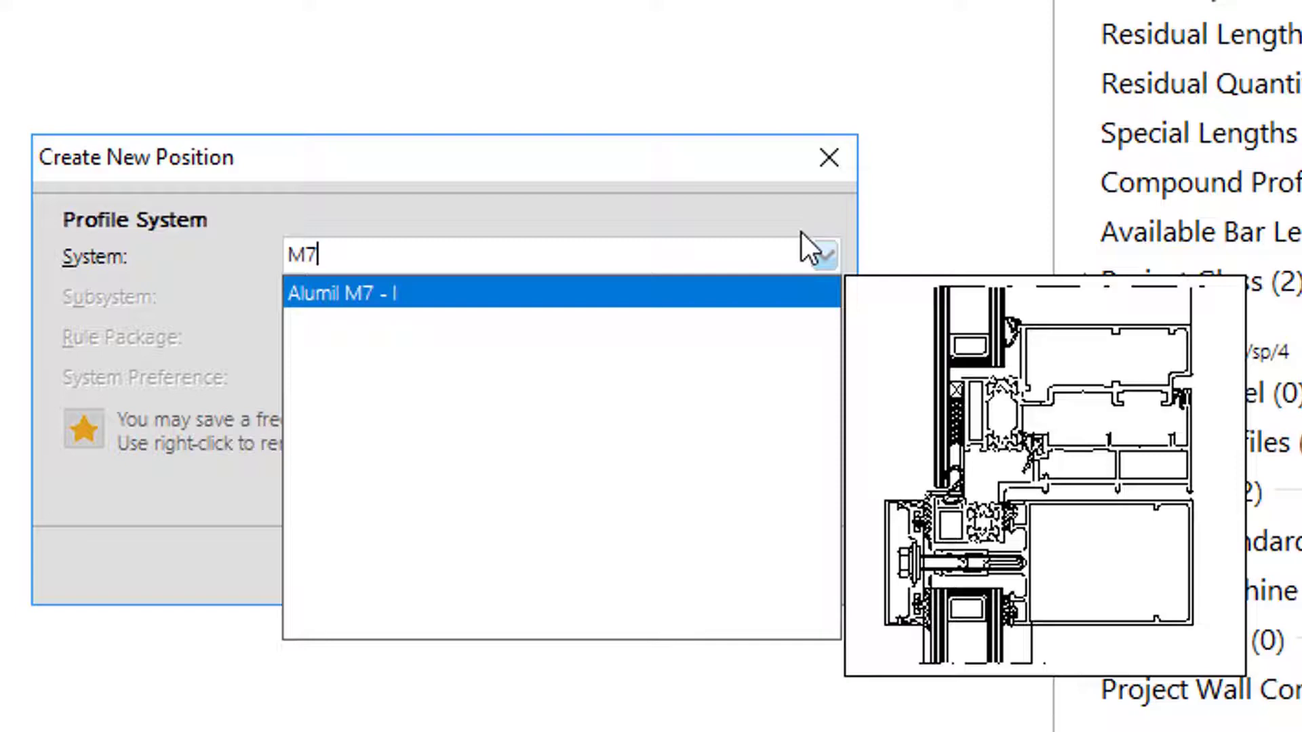
pyautogui.press('Return')
# Step: Compare the available sash subsystems and choose Sash M109910
pyautogui.press('Down')
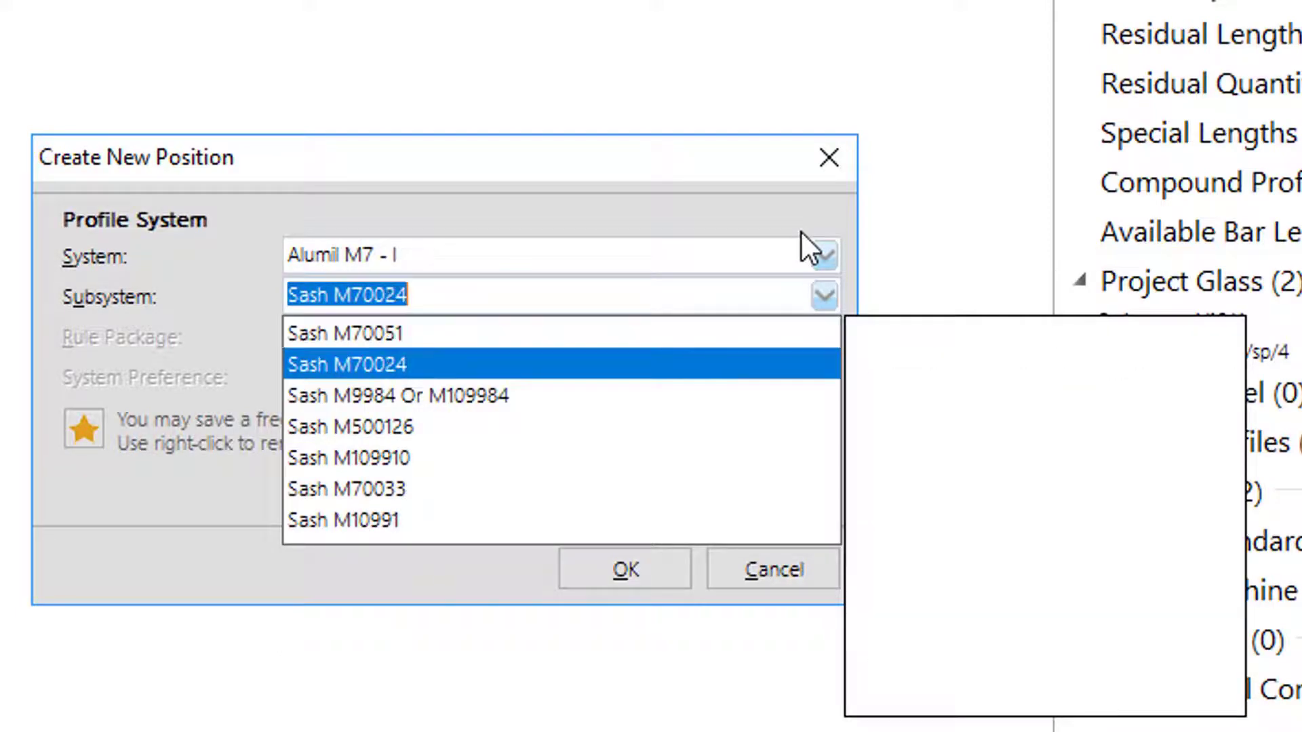
pyautogui.press('Down')
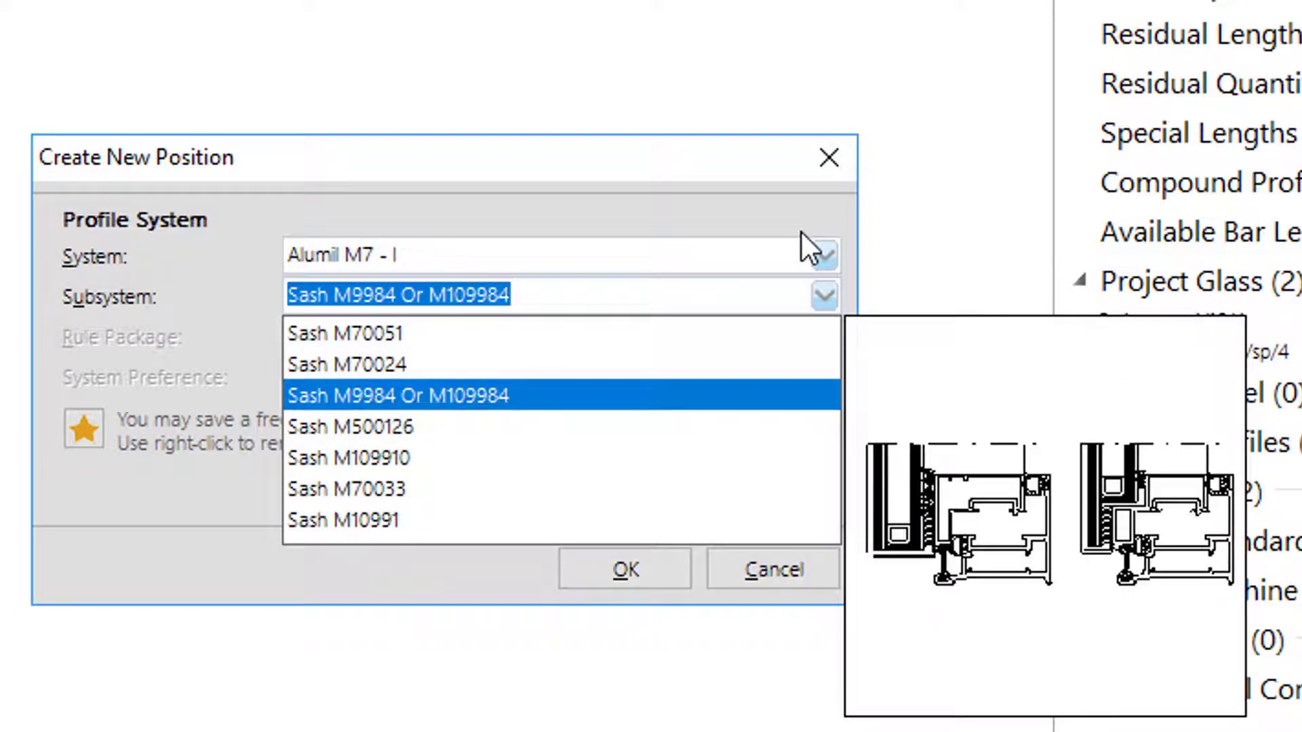
pyautogui.press('Down')
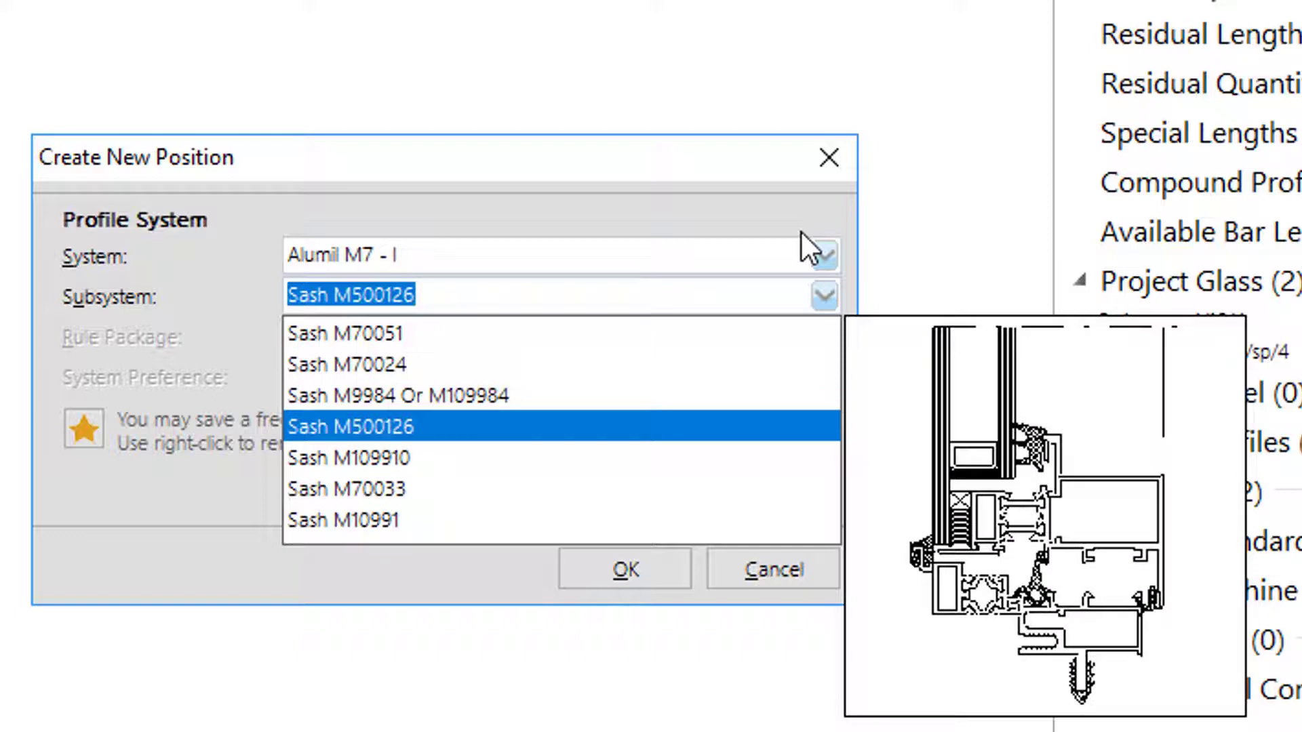
pyautogui.press('Down')
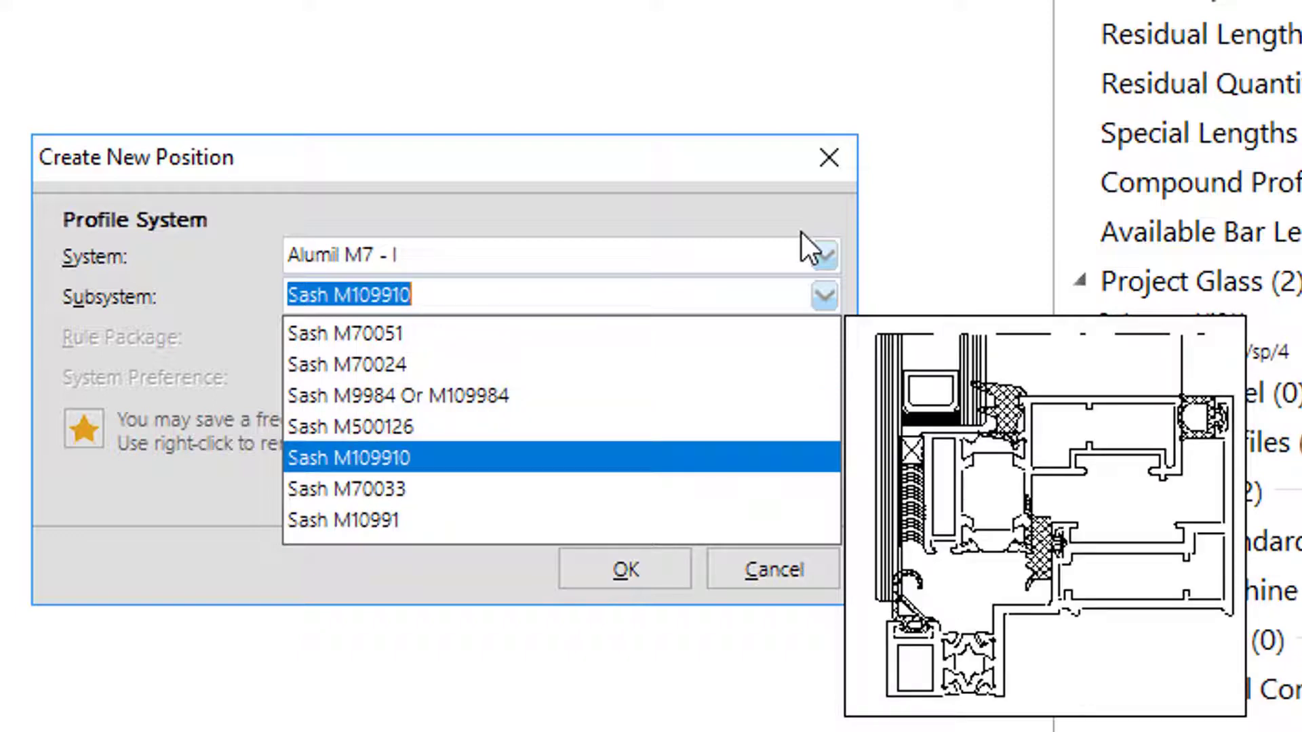
pyautogui.press('Down')
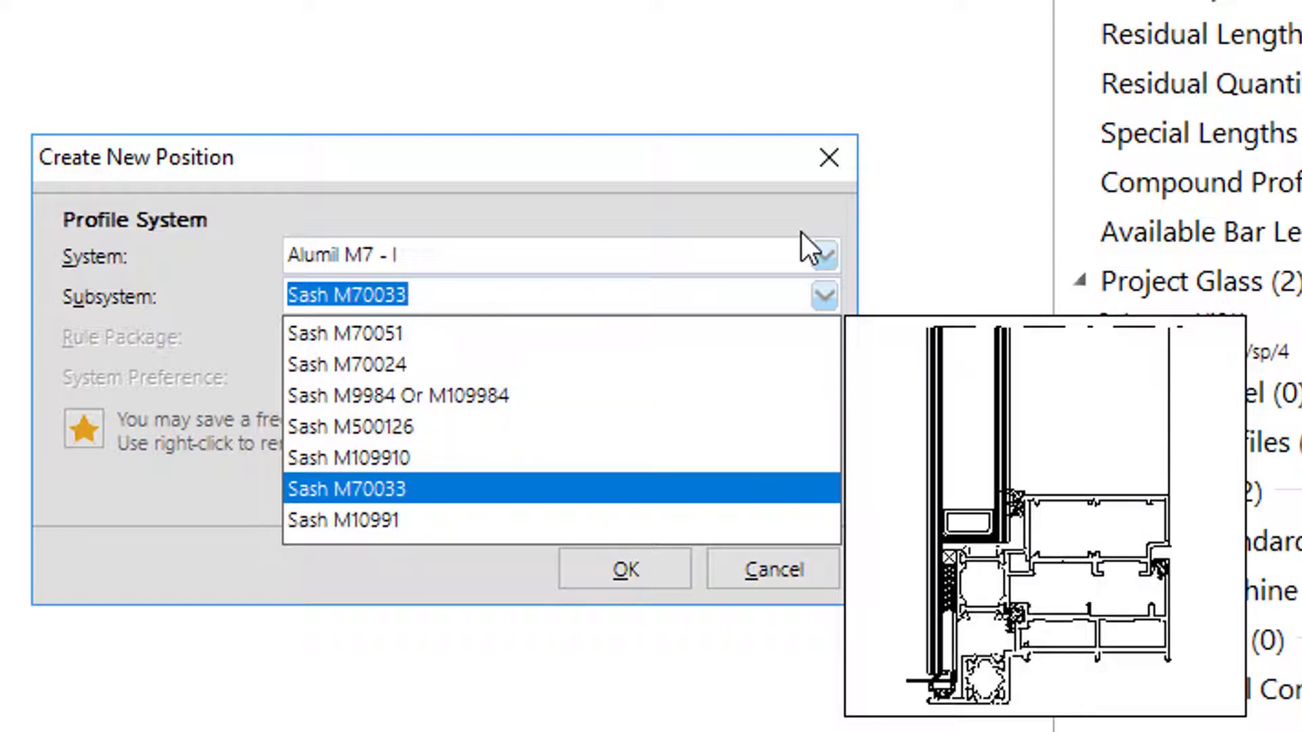
pyautogui.press('Down')
pyautogui.press('Up')
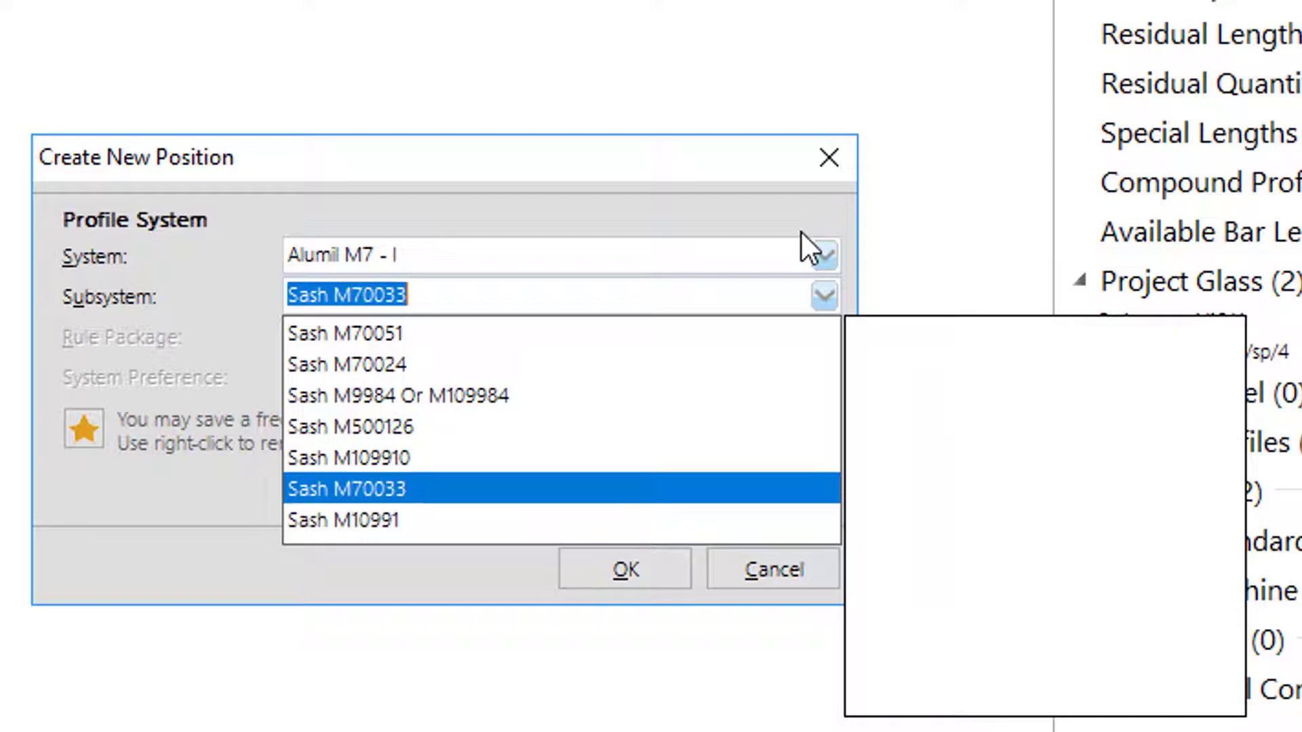
pyautogui.press('Up')
pyautogui.press('Tab')
# Step: Compare the Standard and Structural rule packages, choose Standard, and confirm the new position's profile system
pyautogui.hotkey('alt', 'Down')
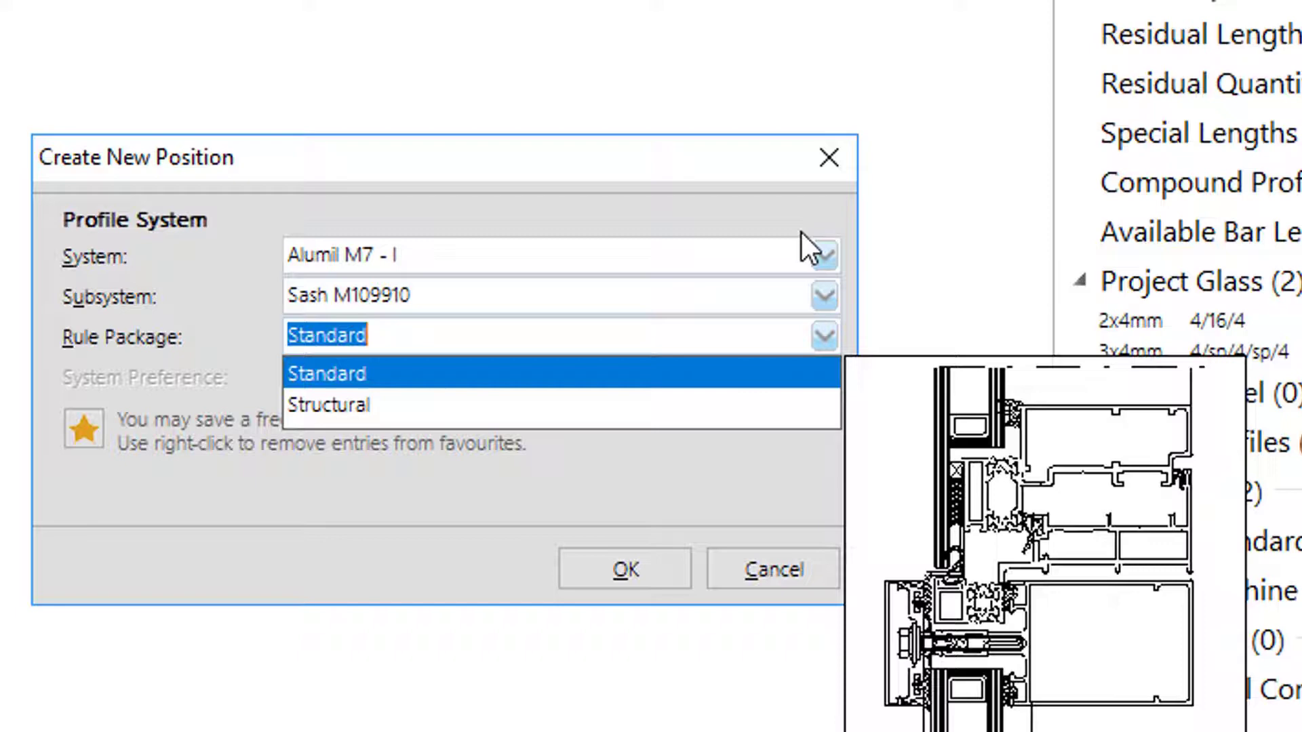
pyautogui.press('Down')
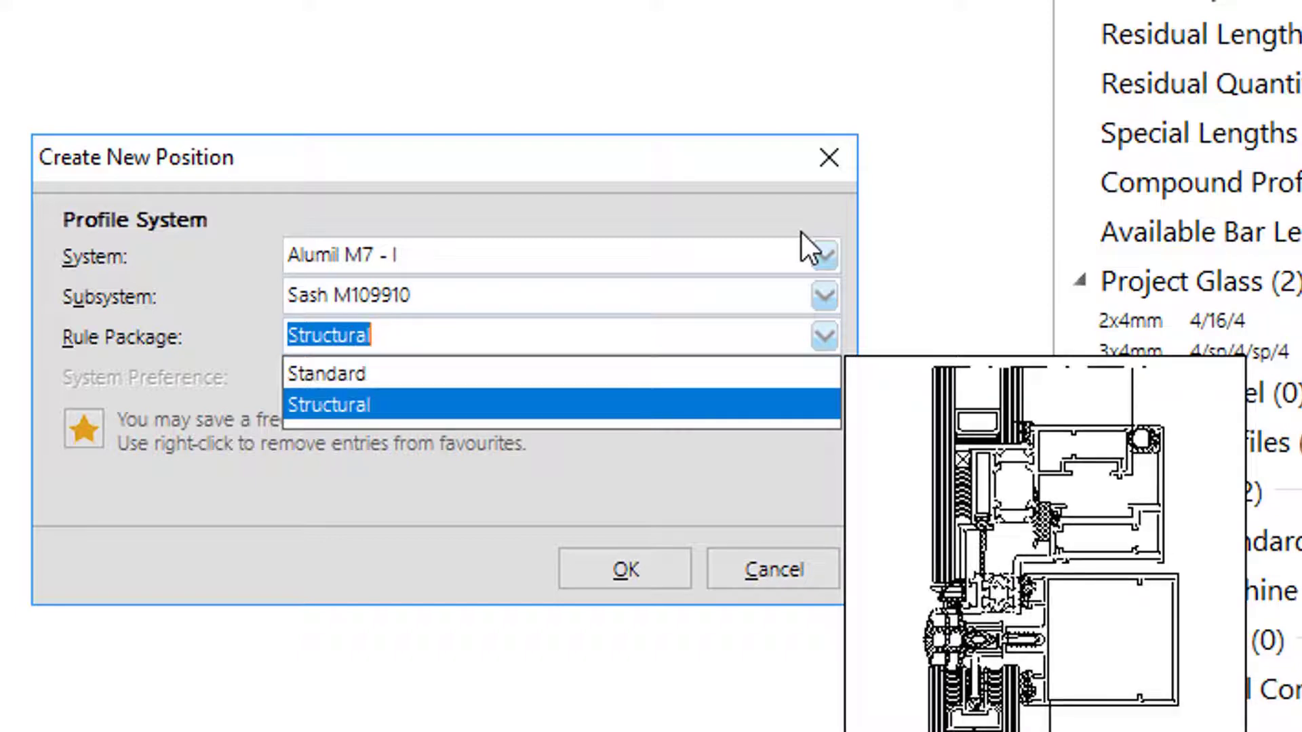
pyautogui.press('Up')
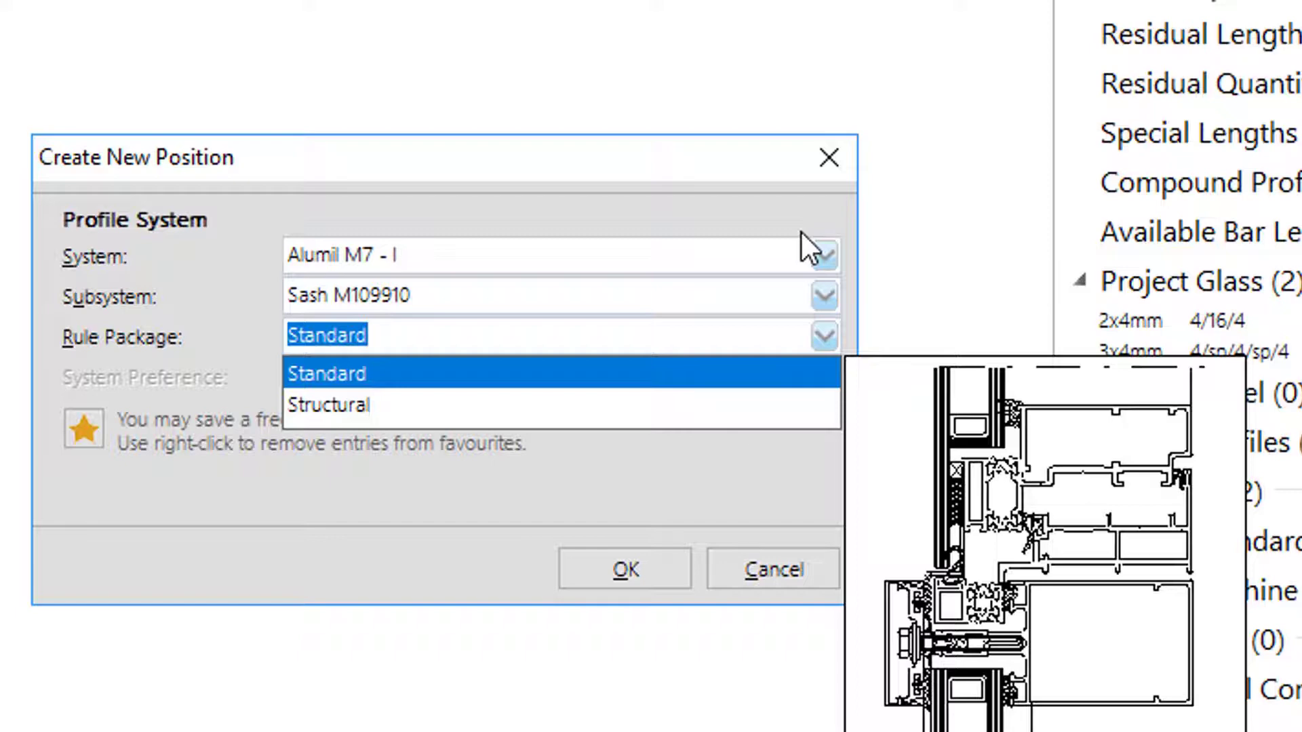
pyautogui.press('Down')
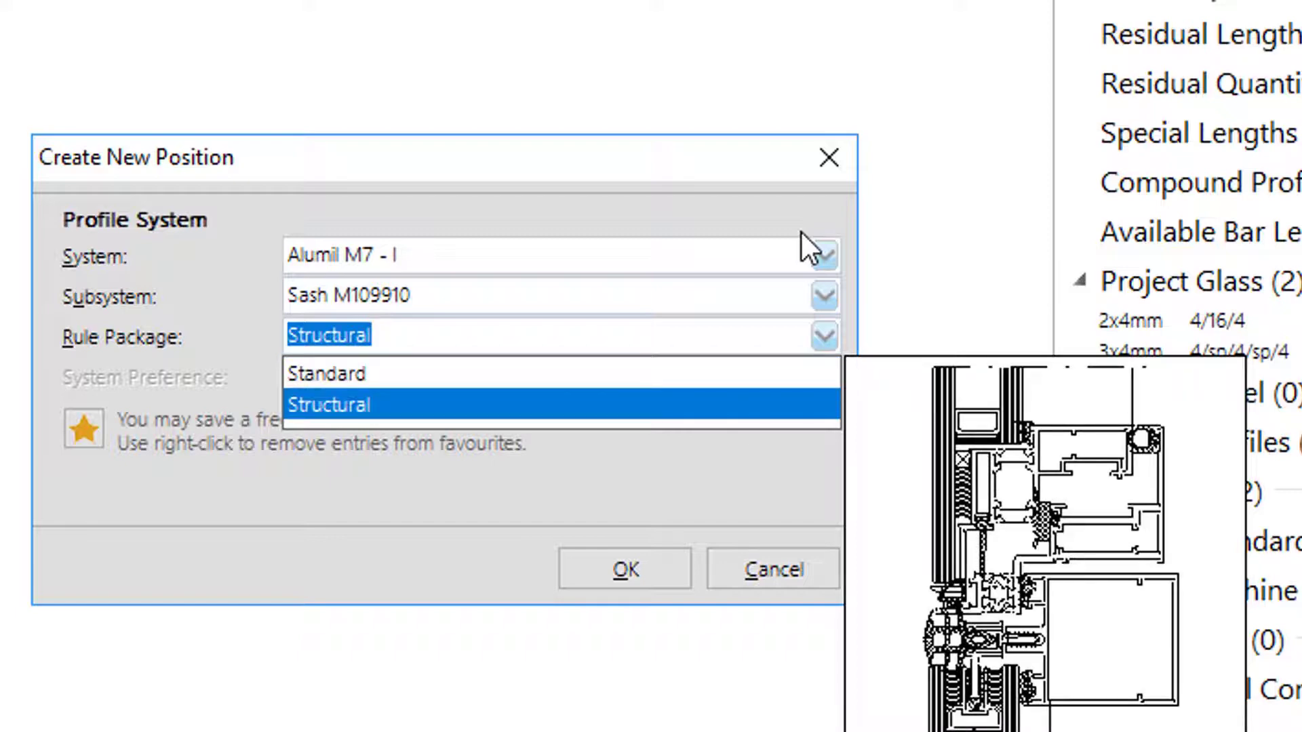
pyautogui.press('Up')
pyautogui.press('Return')
pyautogui.press('Return')
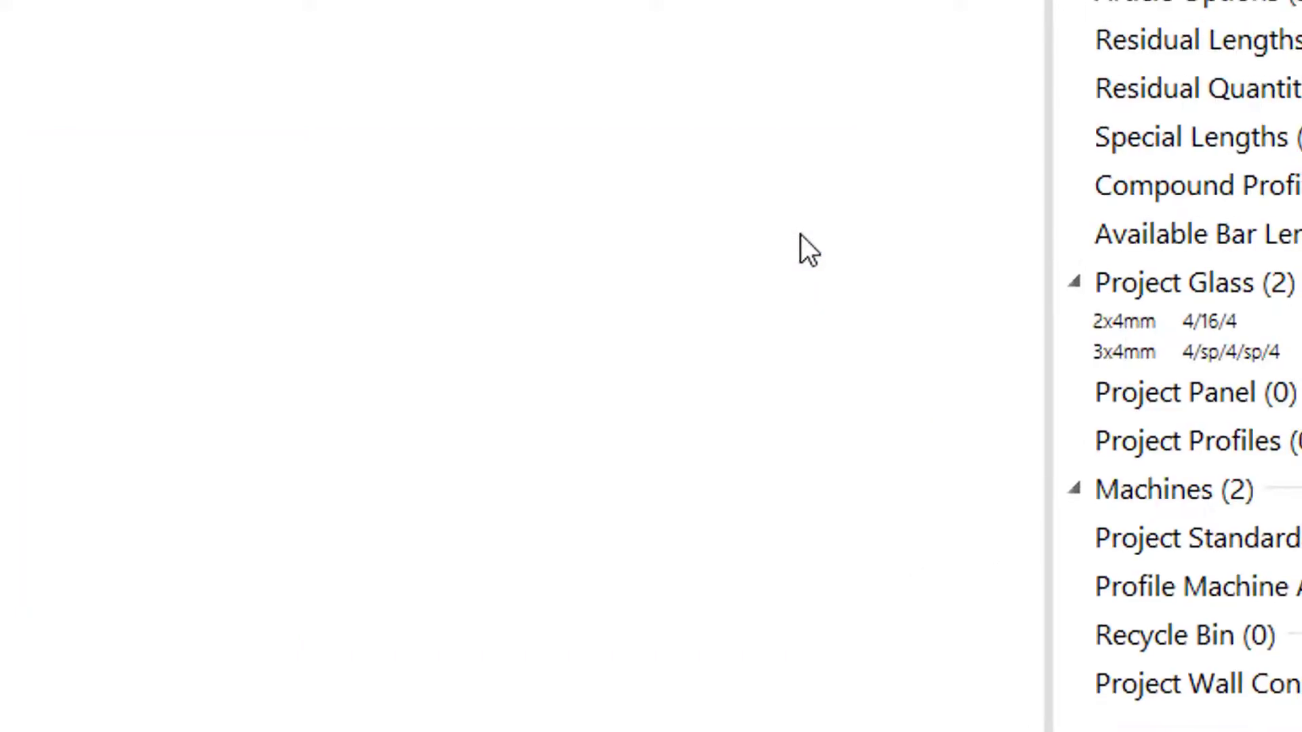
# Step: Set the element's total width and height to 1000 mm each and insert a top-hung window
pyautogui.write('1000')
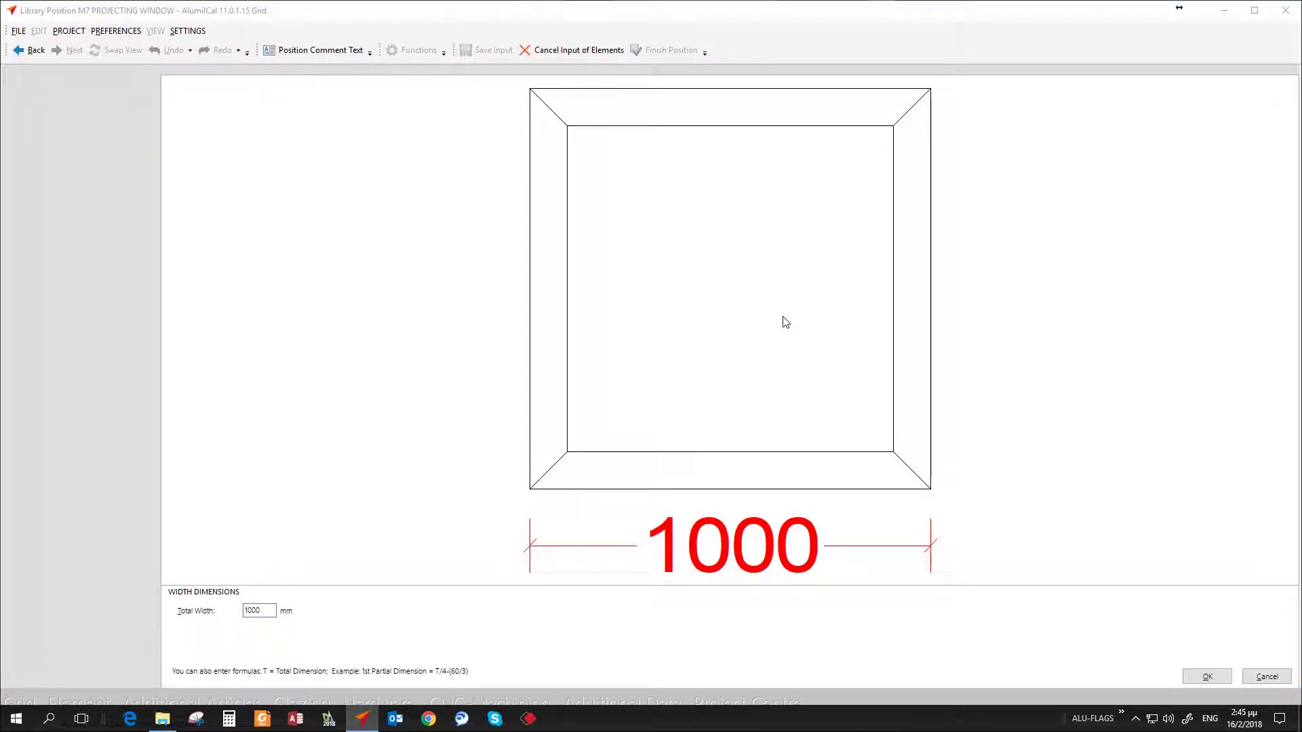
pyautogui.press('Return')
pyautogui.write('1000')
pyautogui.press('Return')
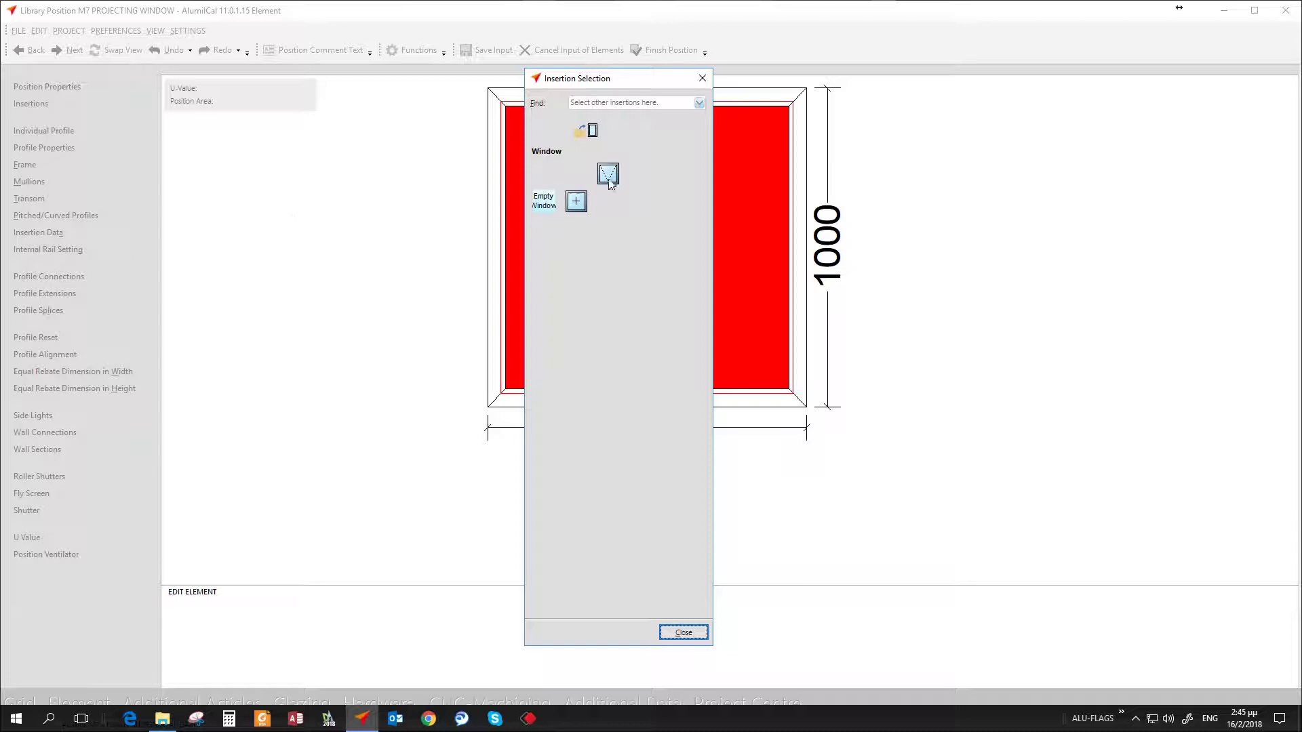
pyautogui.click(608, 176)
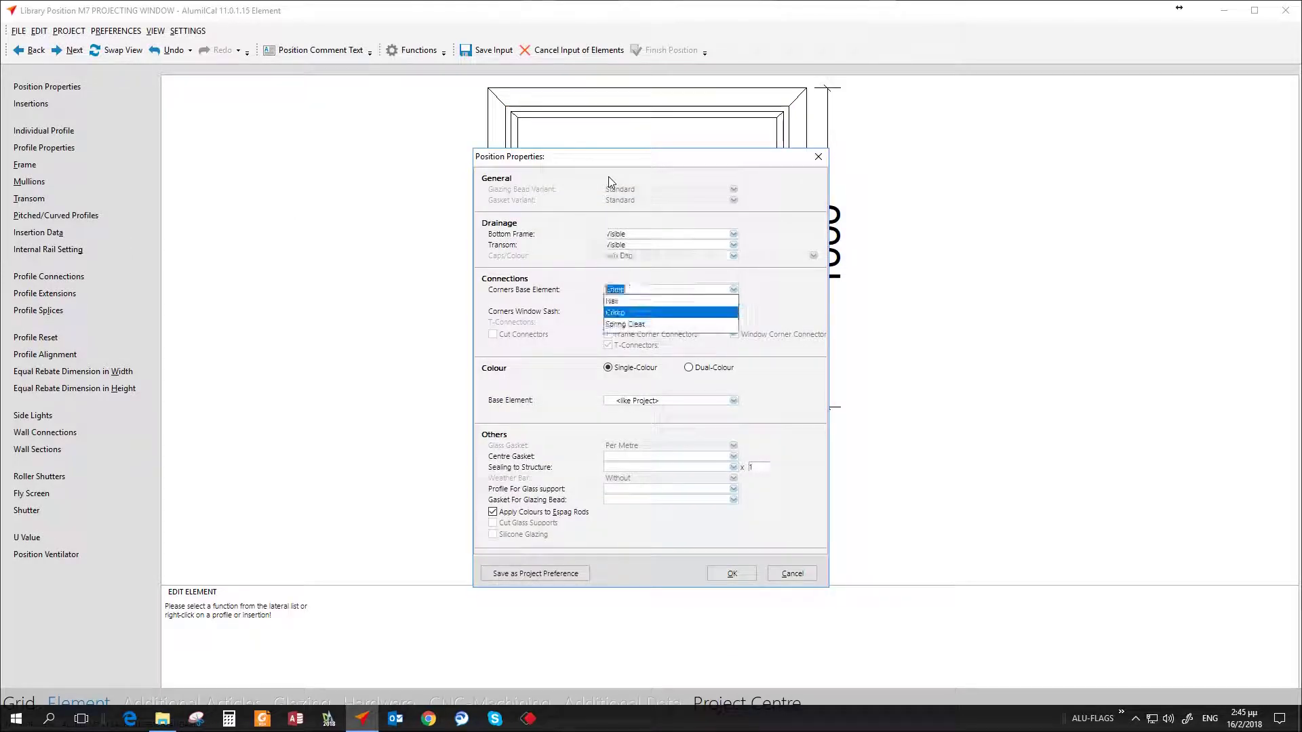
pyautogui.press('Down')
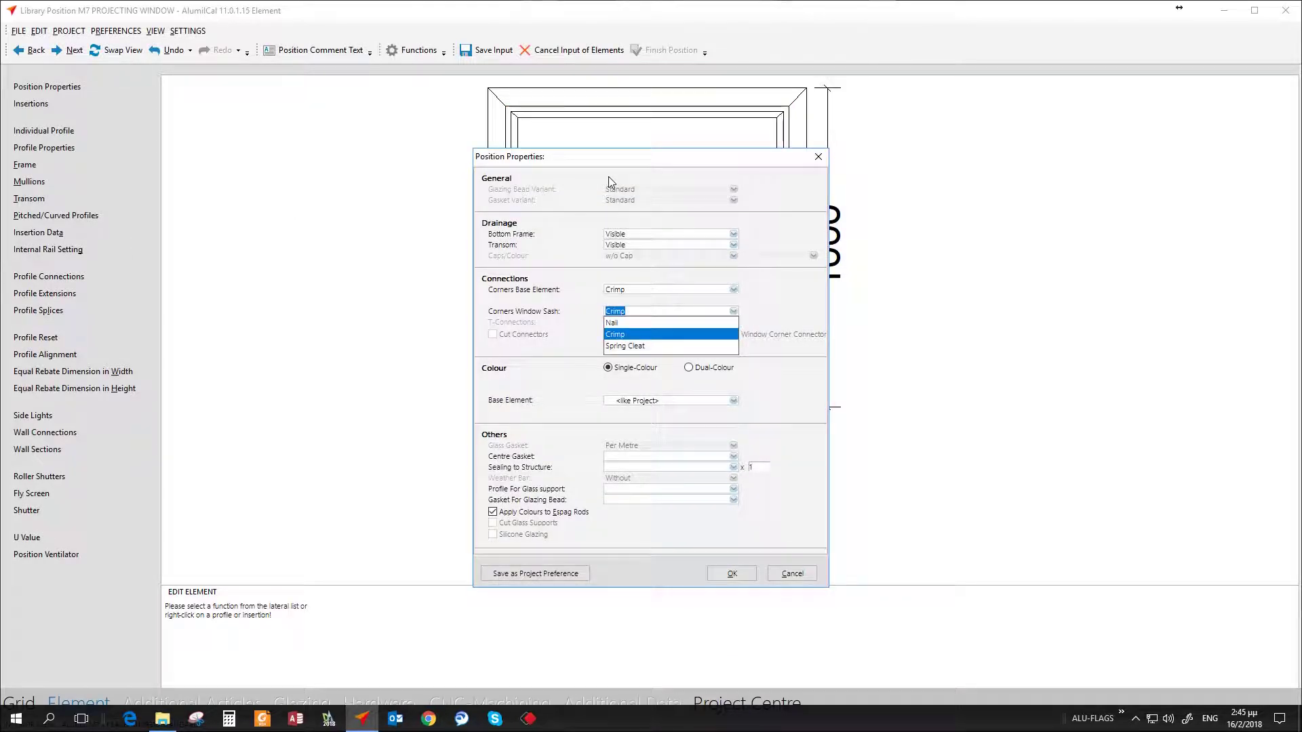
pyautogui.press('Tab')
pyautogui.press('Tab')
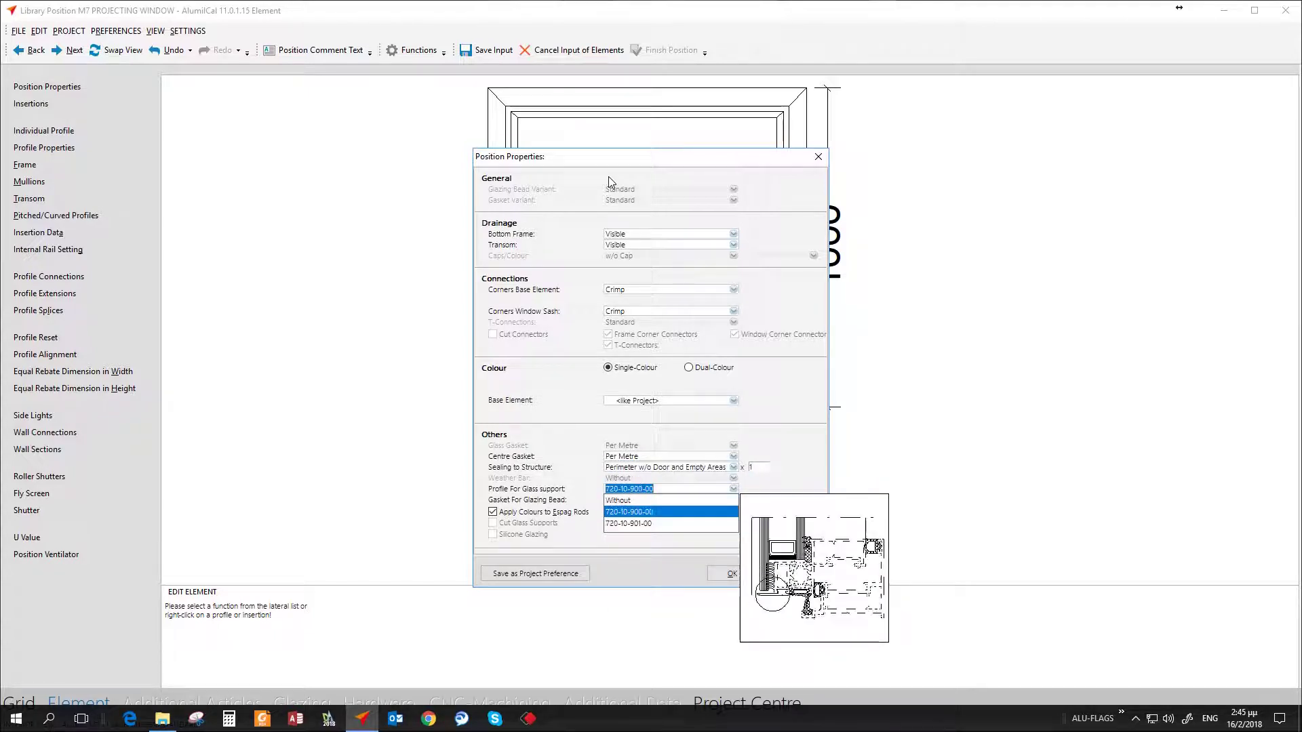
pyautogui.press('Return')
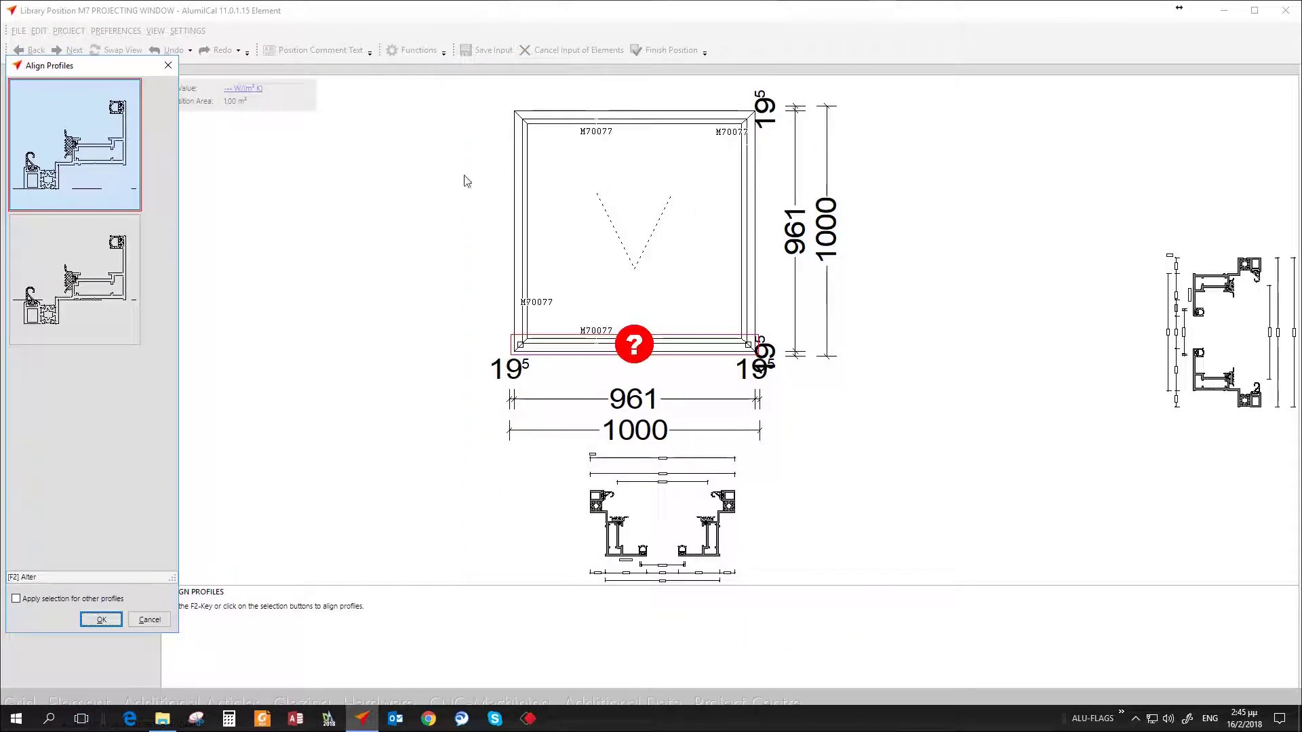
# Step: Align the outer profiles on all sides using the second variant, with the reference line running through the profile
pyautogui.click(57, 296)
pyautogui.doubleClick(58, 296)
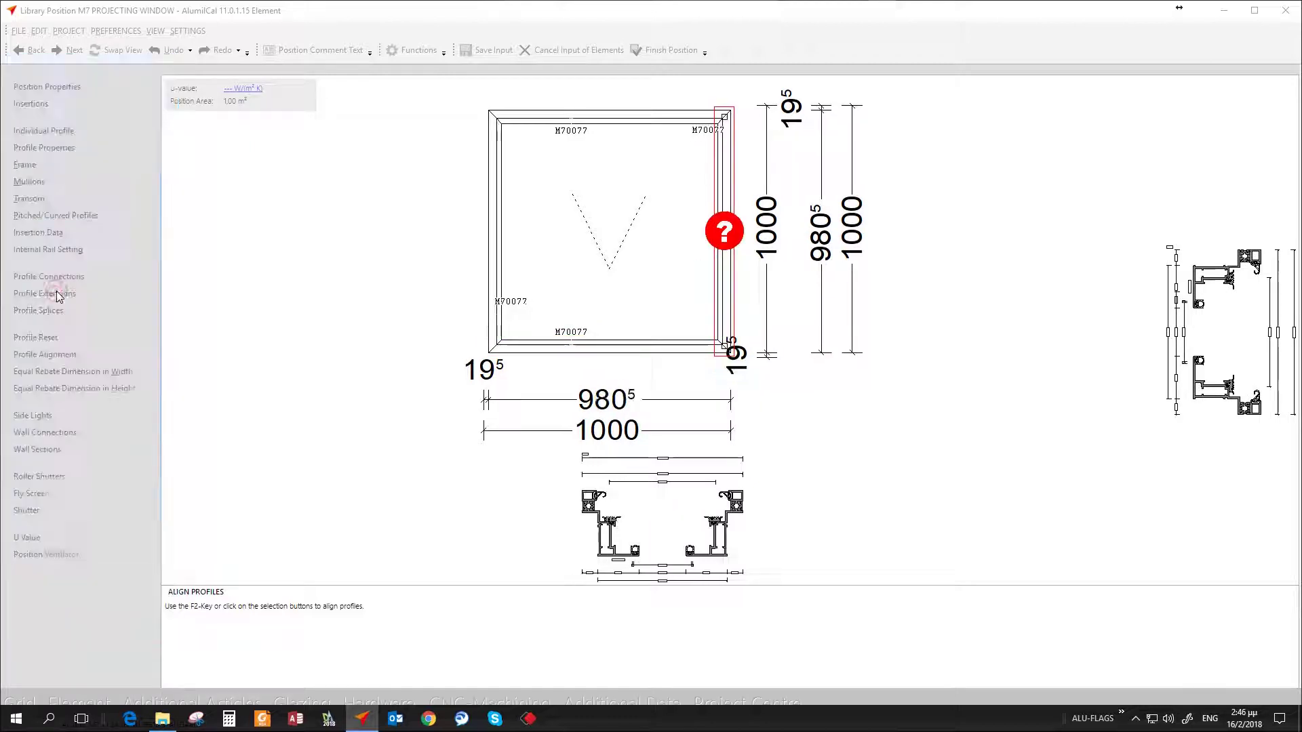
pyautogui.doubleClick(57, 296)
pyautogui.click(58, 296)
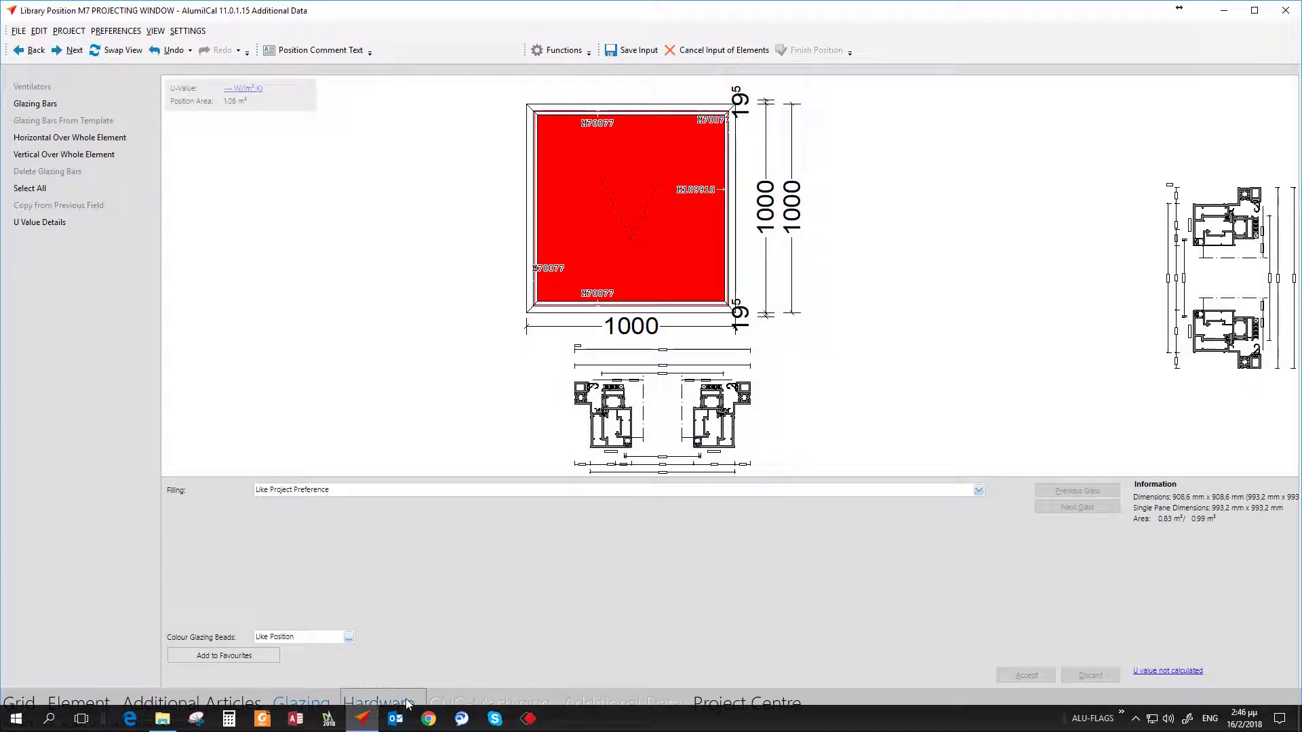
# Step: Open the window's hardware settings and choose MULTI POINT HARDWARE 2/3
pyautogui.click(379, 702)
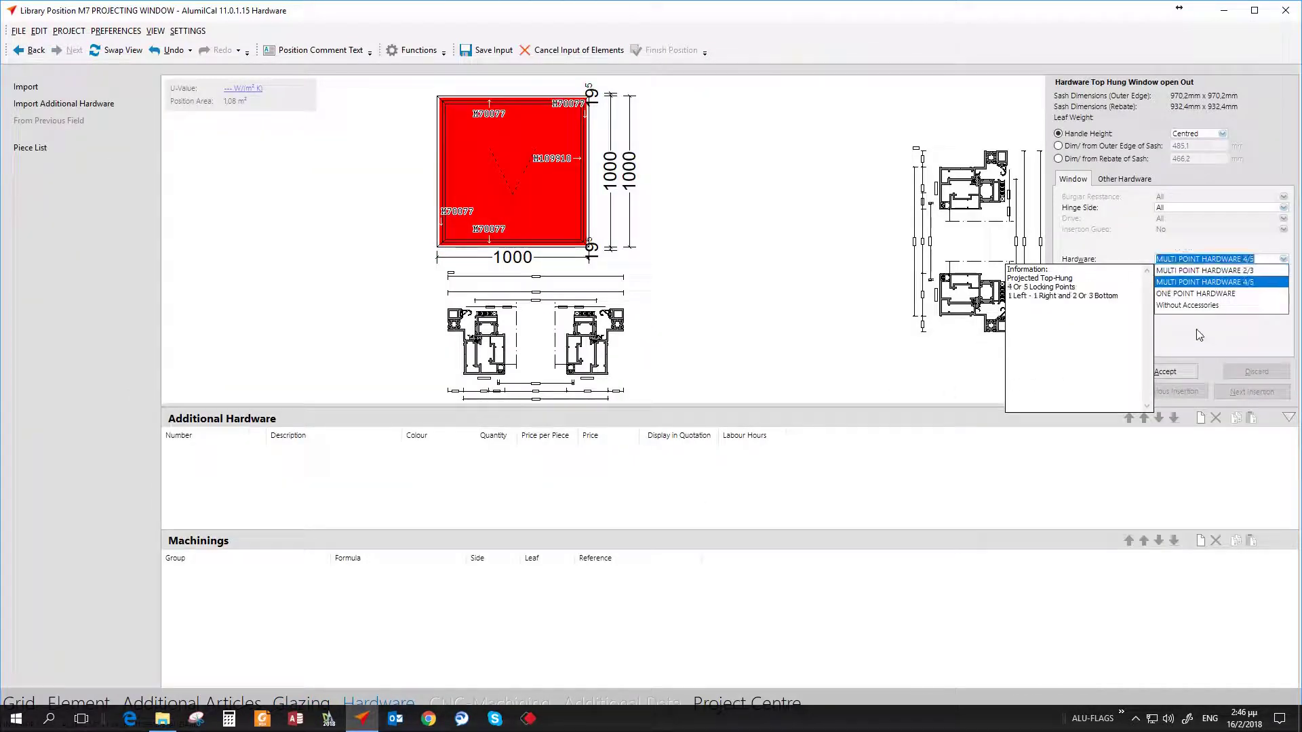
pyautogui.press('Up')
pyautogui.press('Up')
pyautogui.press('Return')
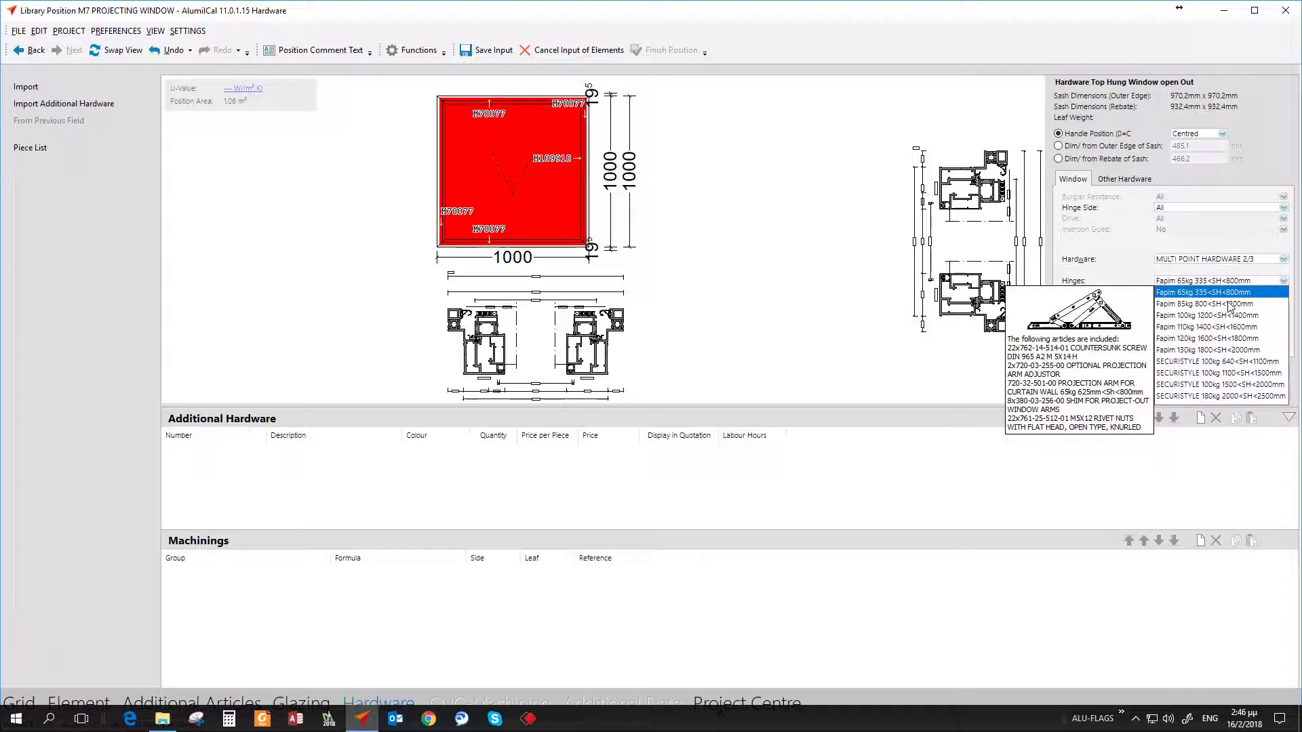
# Step: Compare the Fapim hinge options and choose Fapim 100kg 1200<SH<1400mm
pyautogui.press('Down')
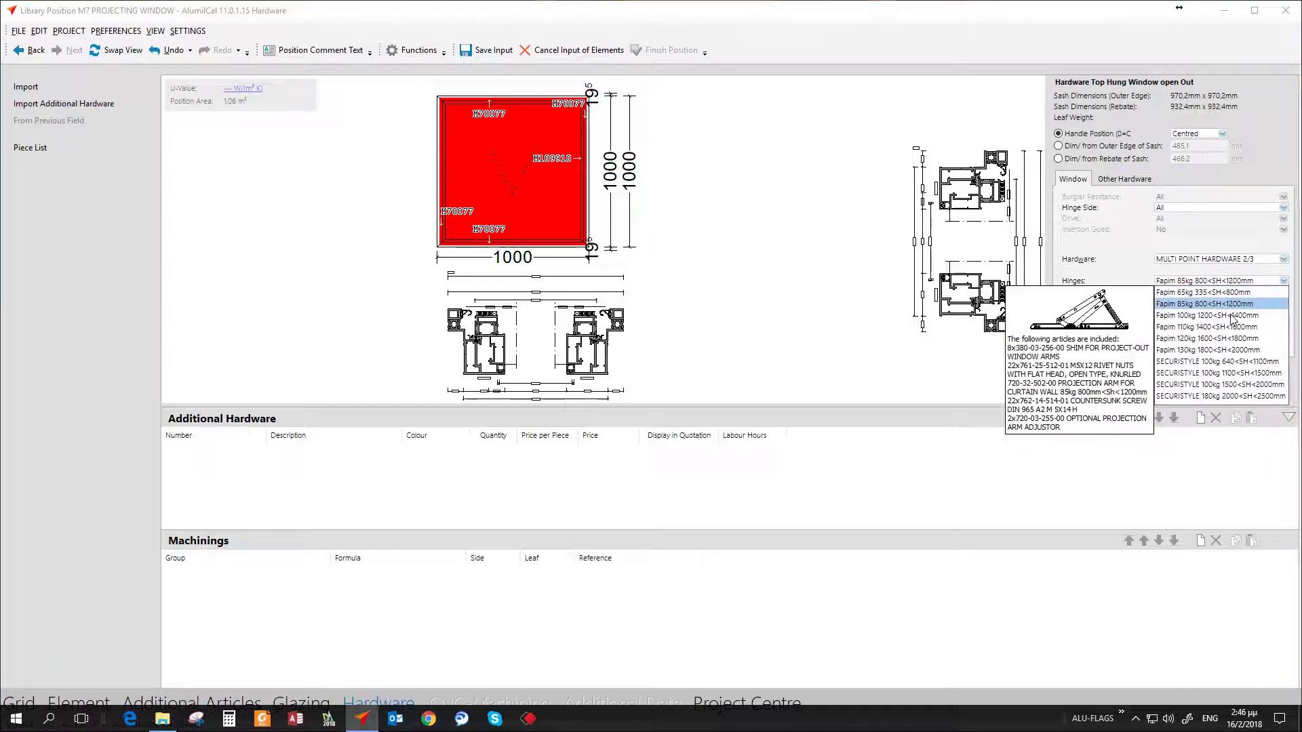
pyautogui.press('Down')
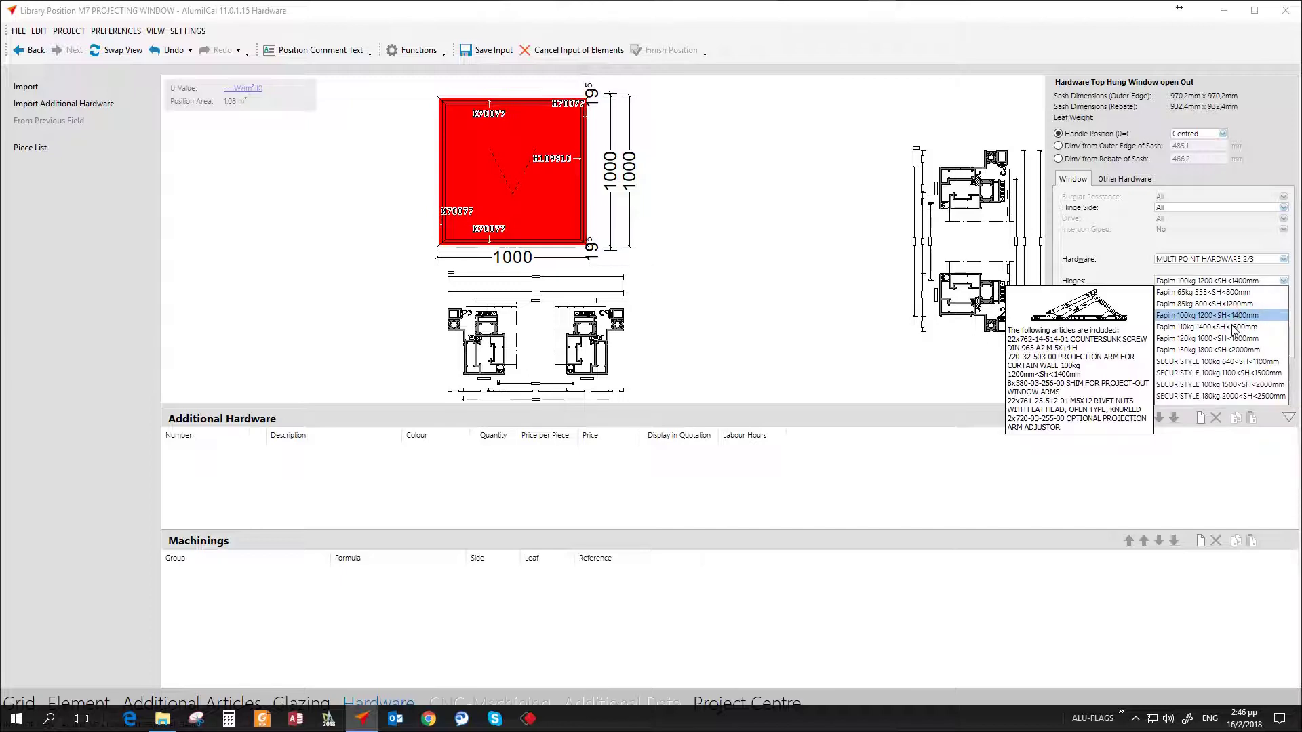
pyautogui.press('Down')
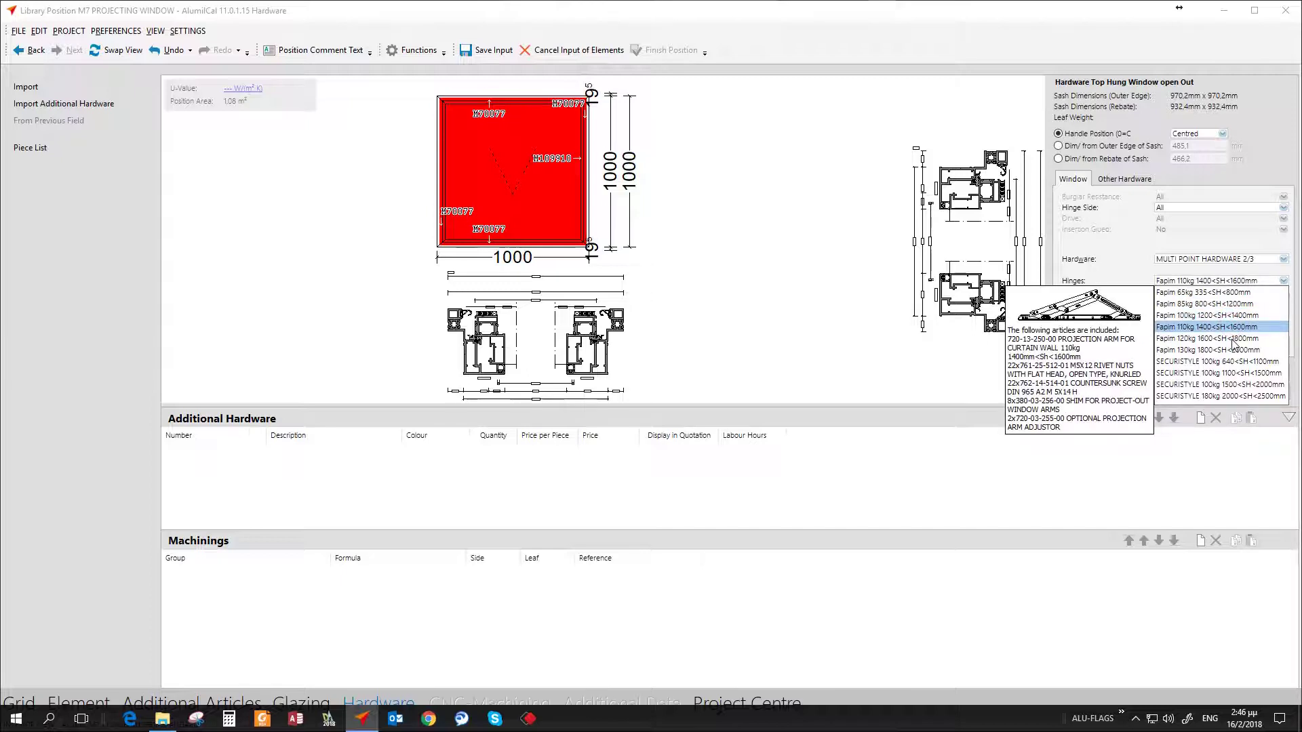
pyautogui.press('Down')
pyautogui.press('Down')
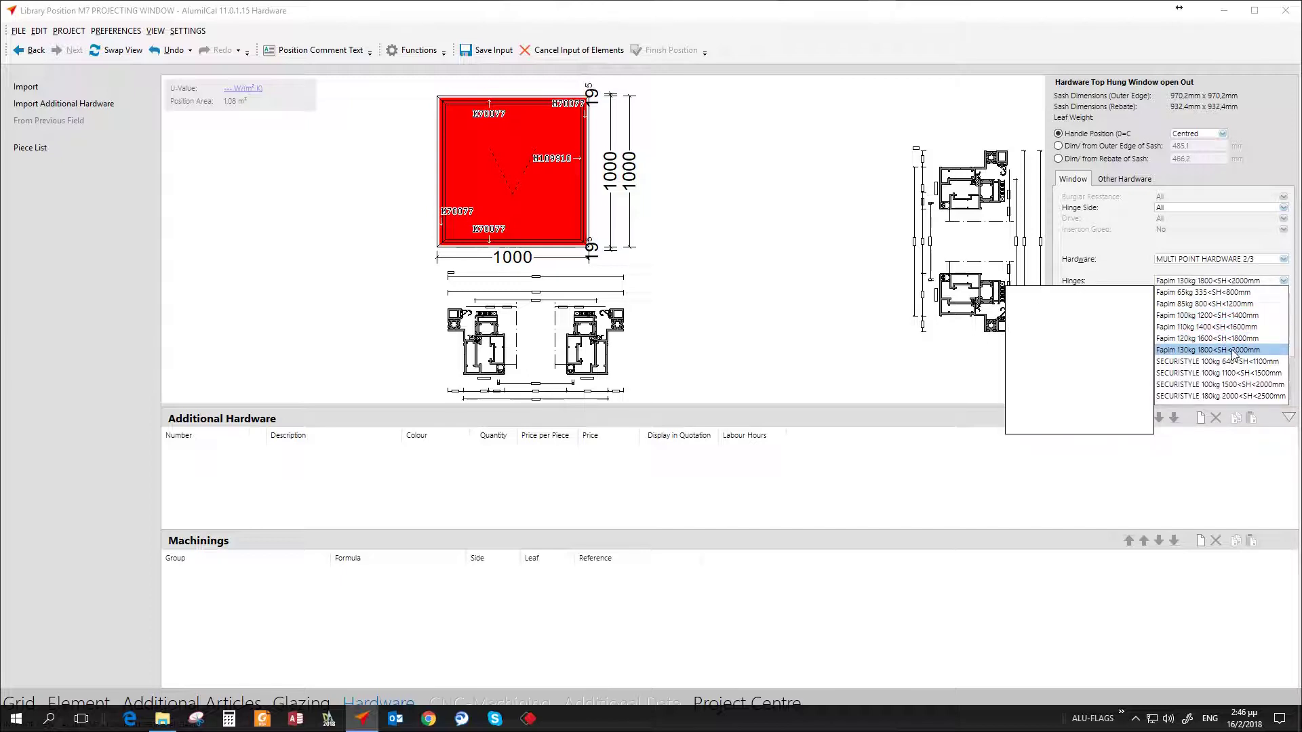
pyautogui.click(1232, 316)
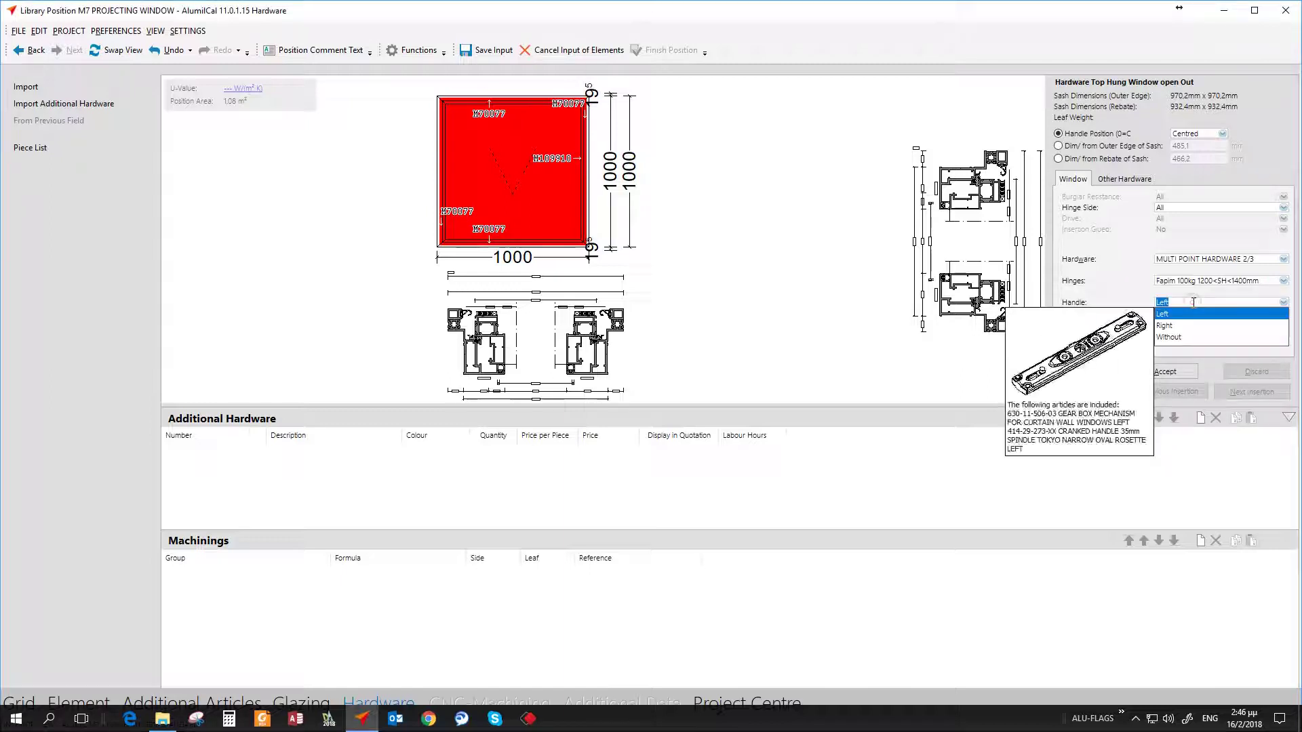
pyautogui.click(1193, 314)
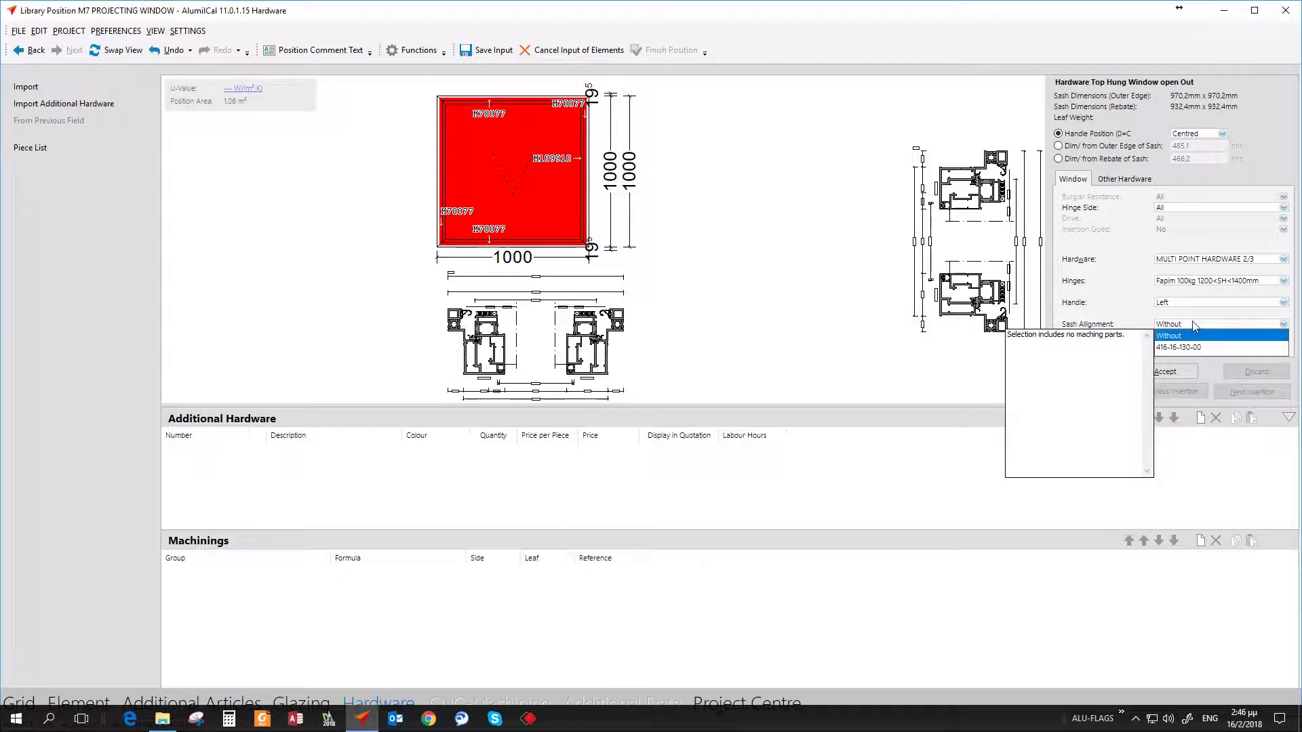
pyautogui.click(1179, 347)
pyautogui.click(1180, 372)
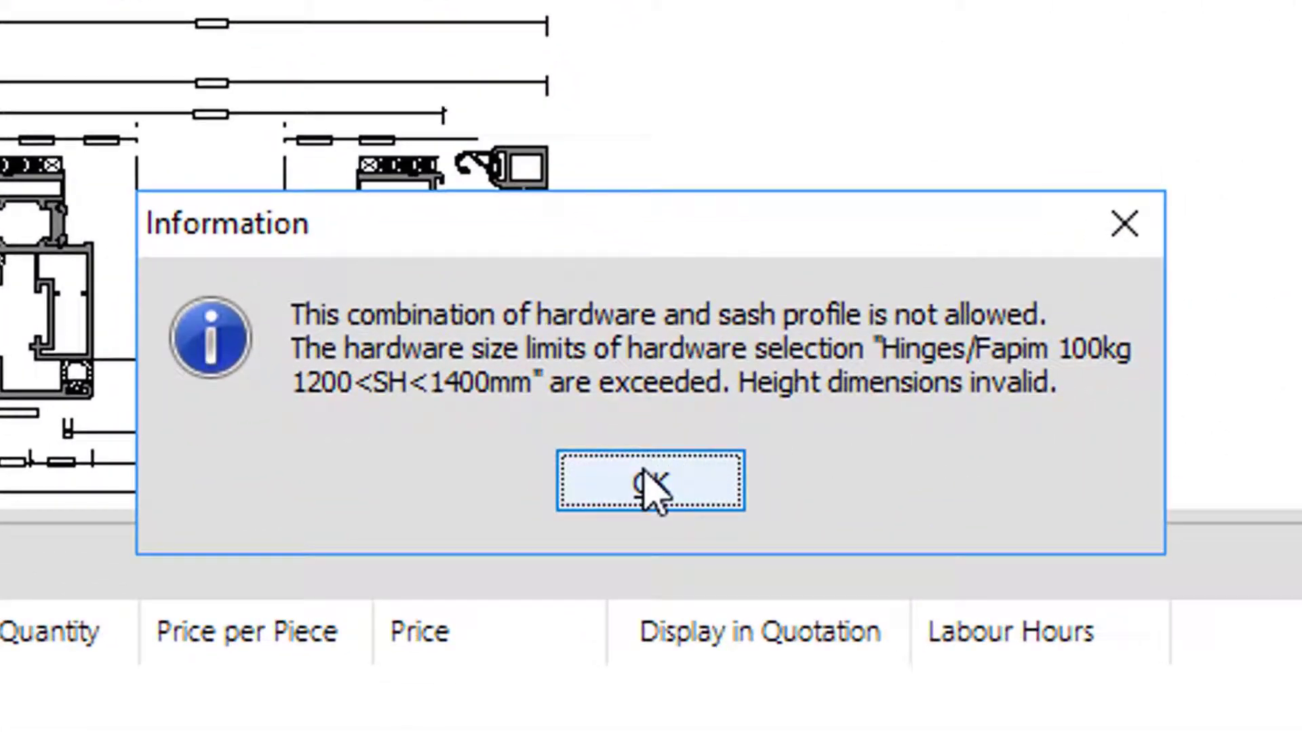
pyautogui.click(650, 398)
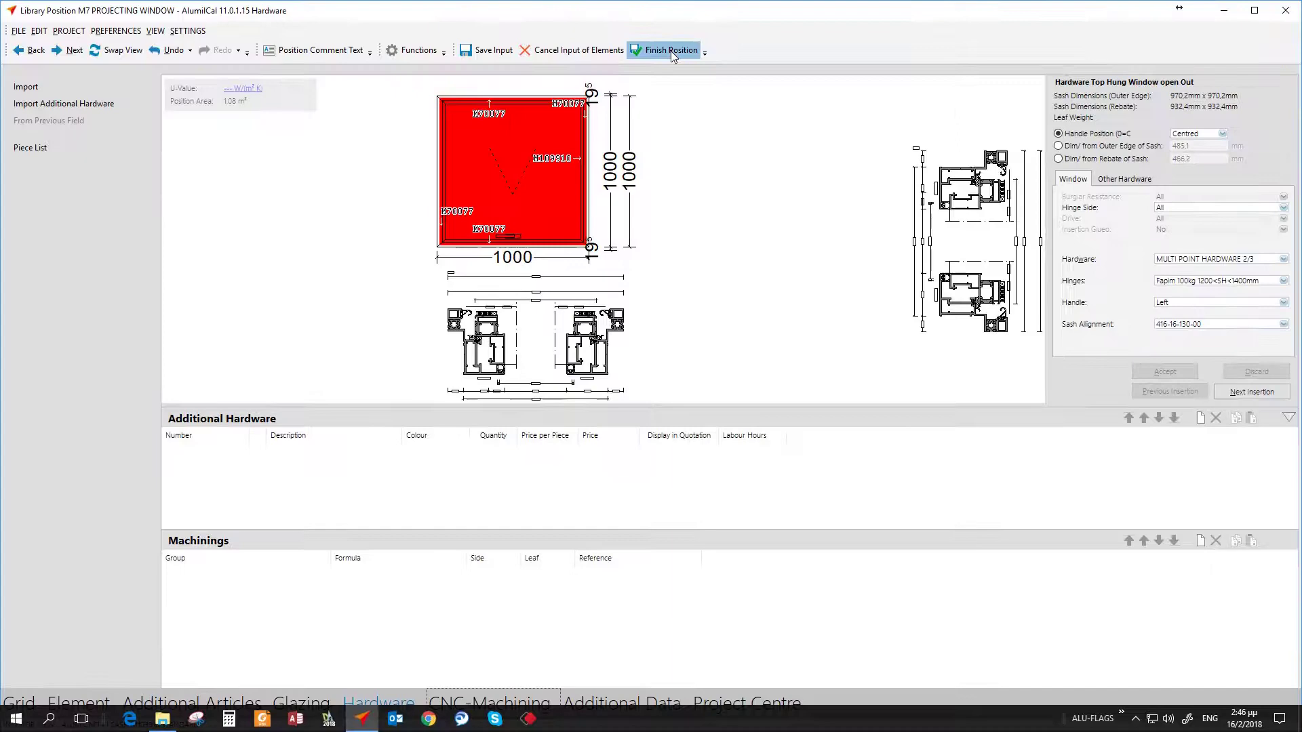
# Step: Finish the library position and open the S77 folder in the user library
pyautogui.click(671, 51)
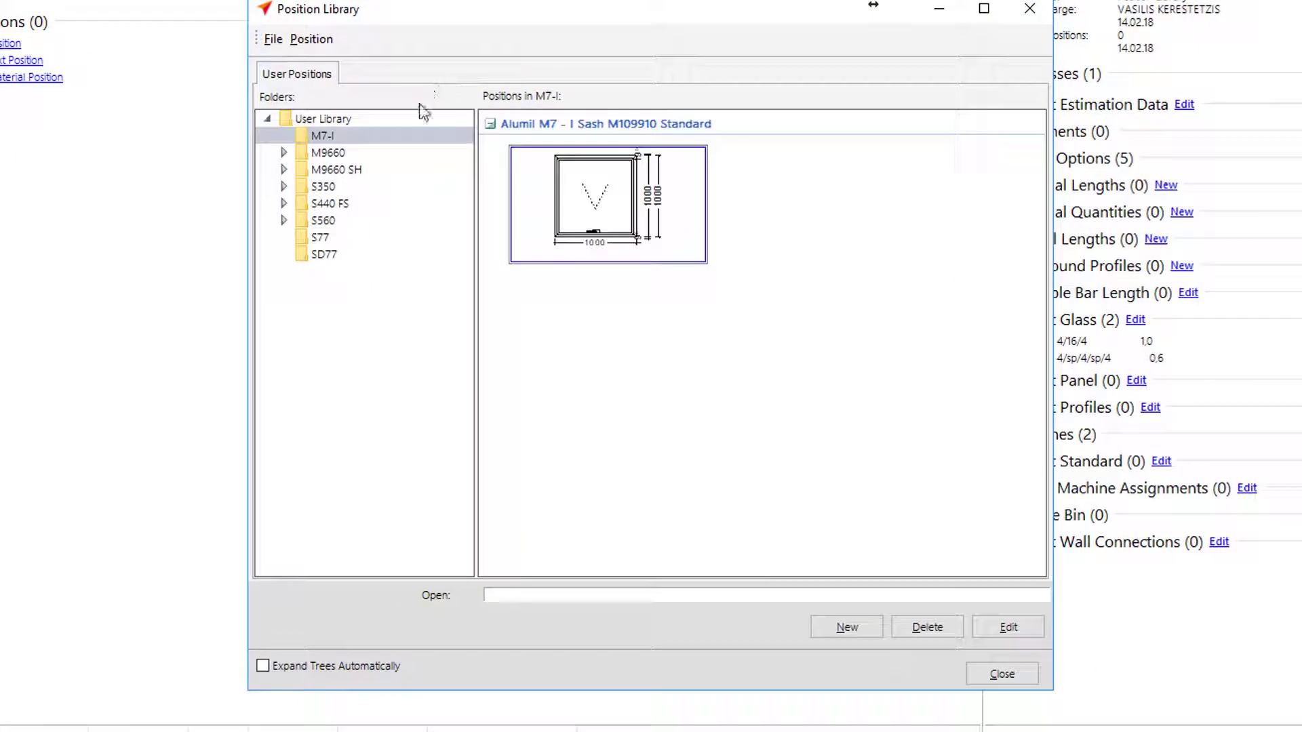
pyautogui.click(313, 237)
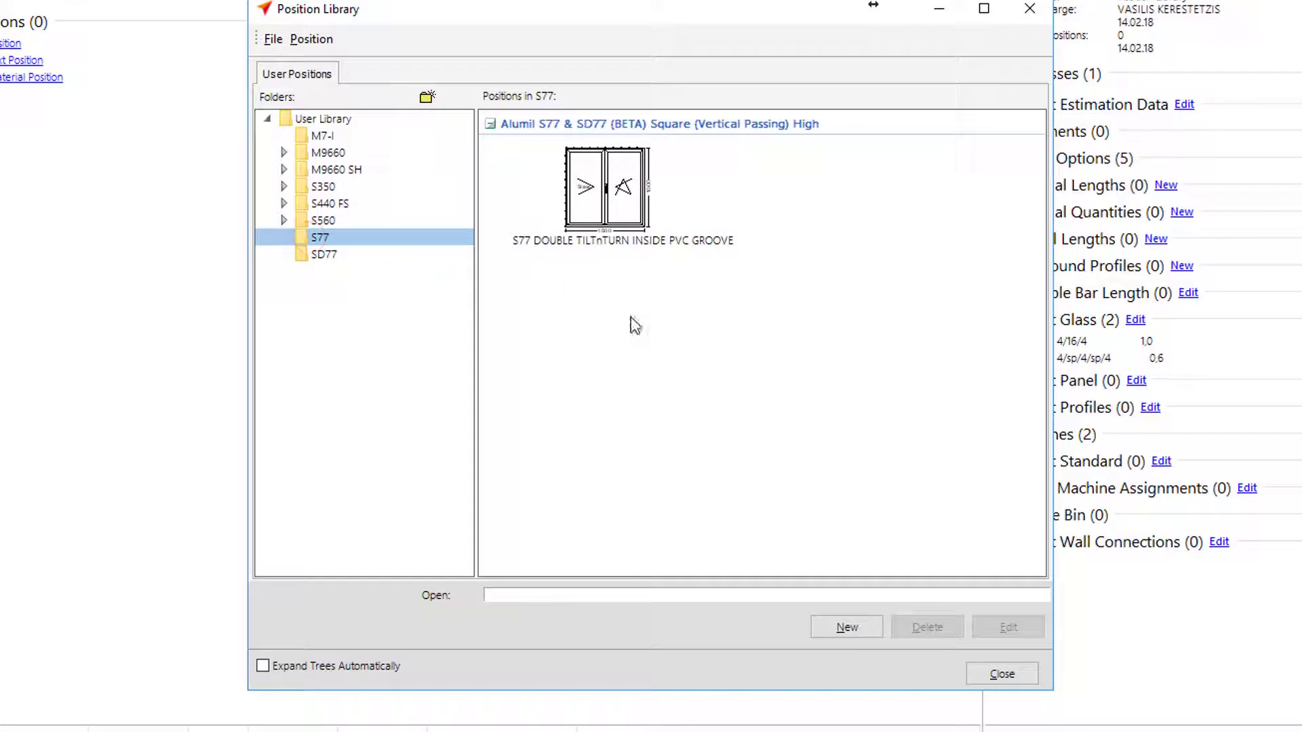
# Step: Create a new window insertion in the S77 folder with the description "S77 TnT FOR INSERTION"
pyautogui.rightClick(815, 335)
pyautogui.moveTo(915, 349)
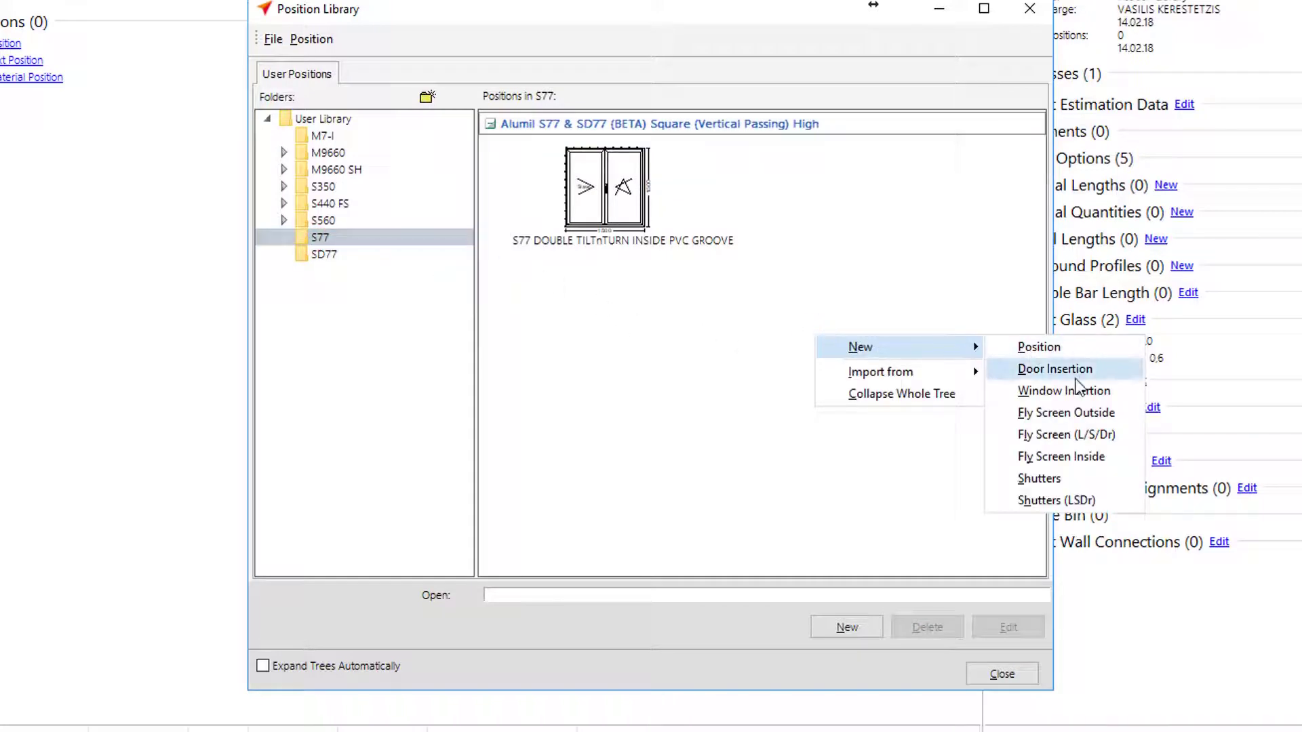
pyautogui.click(1077, 397)
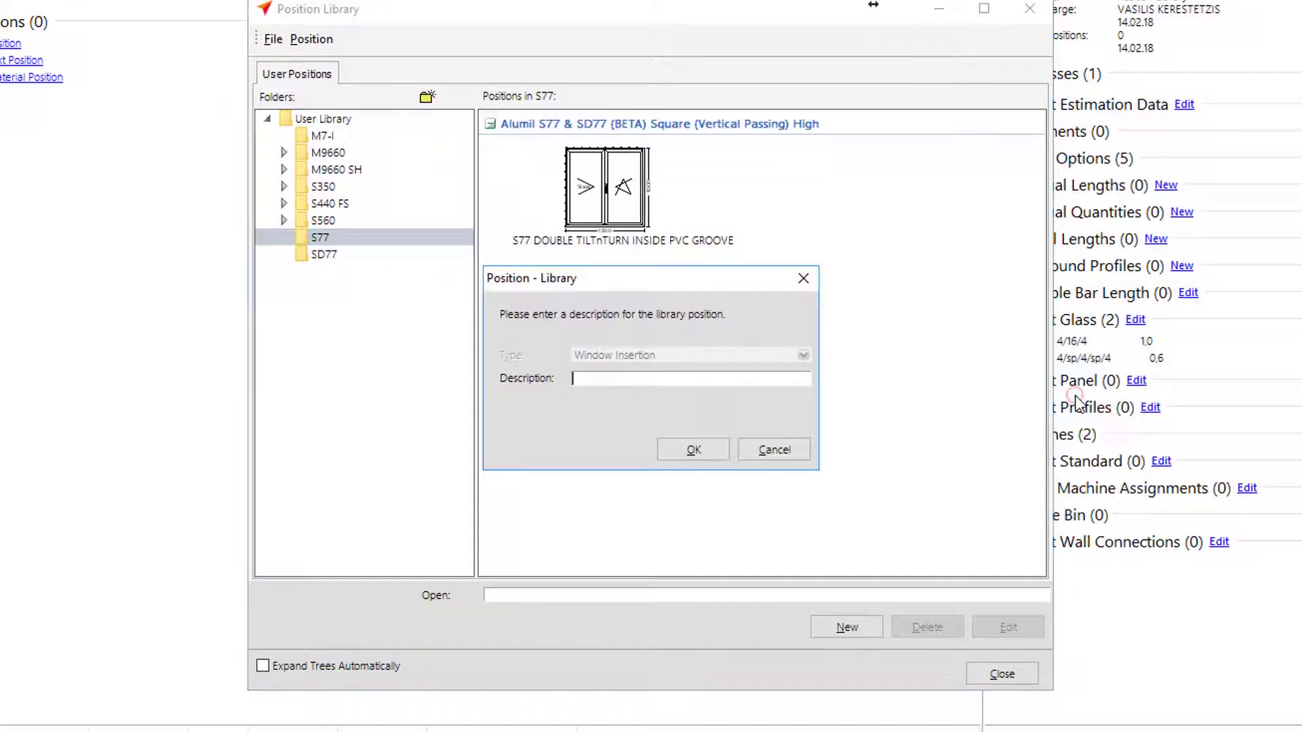
pyautogui.write('S')
pyautogui.write('77 TnT FOR INSERTION')
pyautogui.press('Return')
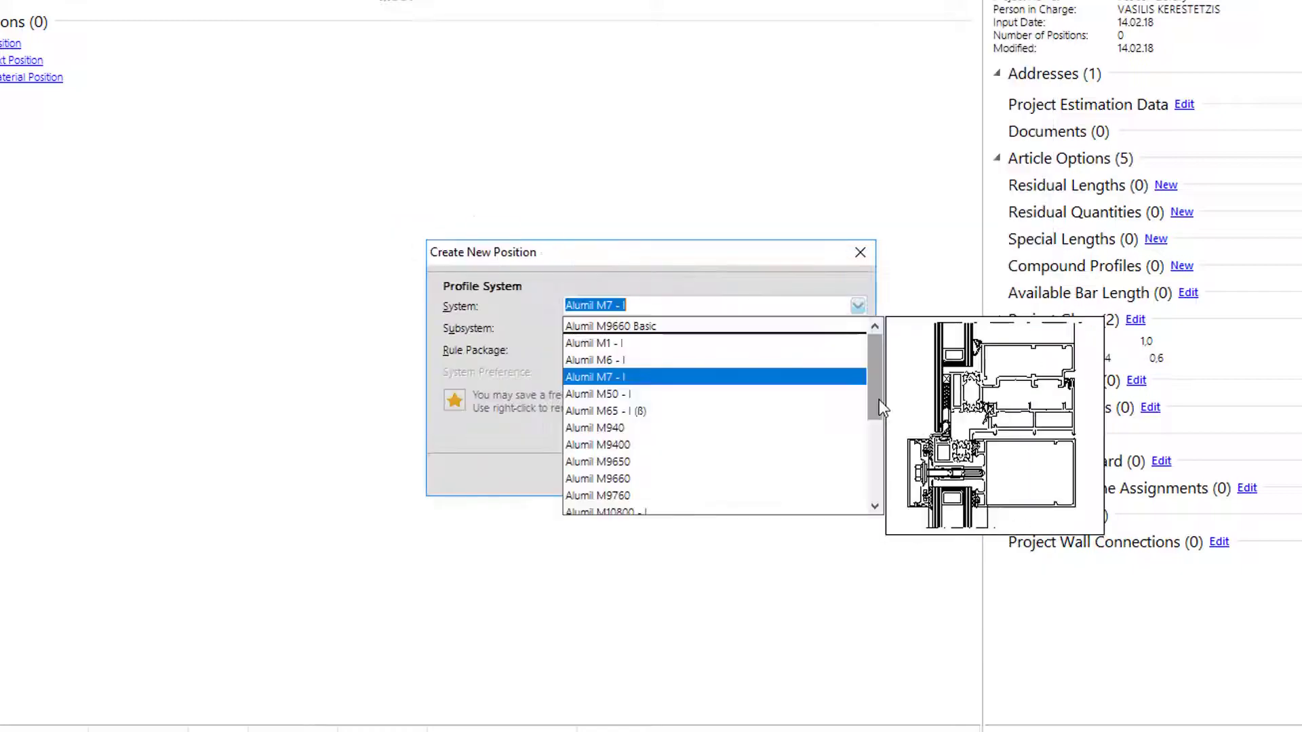
# Step: Choose the S77 profile system and set the window's total width and total height to 1000 mm each
pyautogui.write('S77')
pyautogui.press('Return')
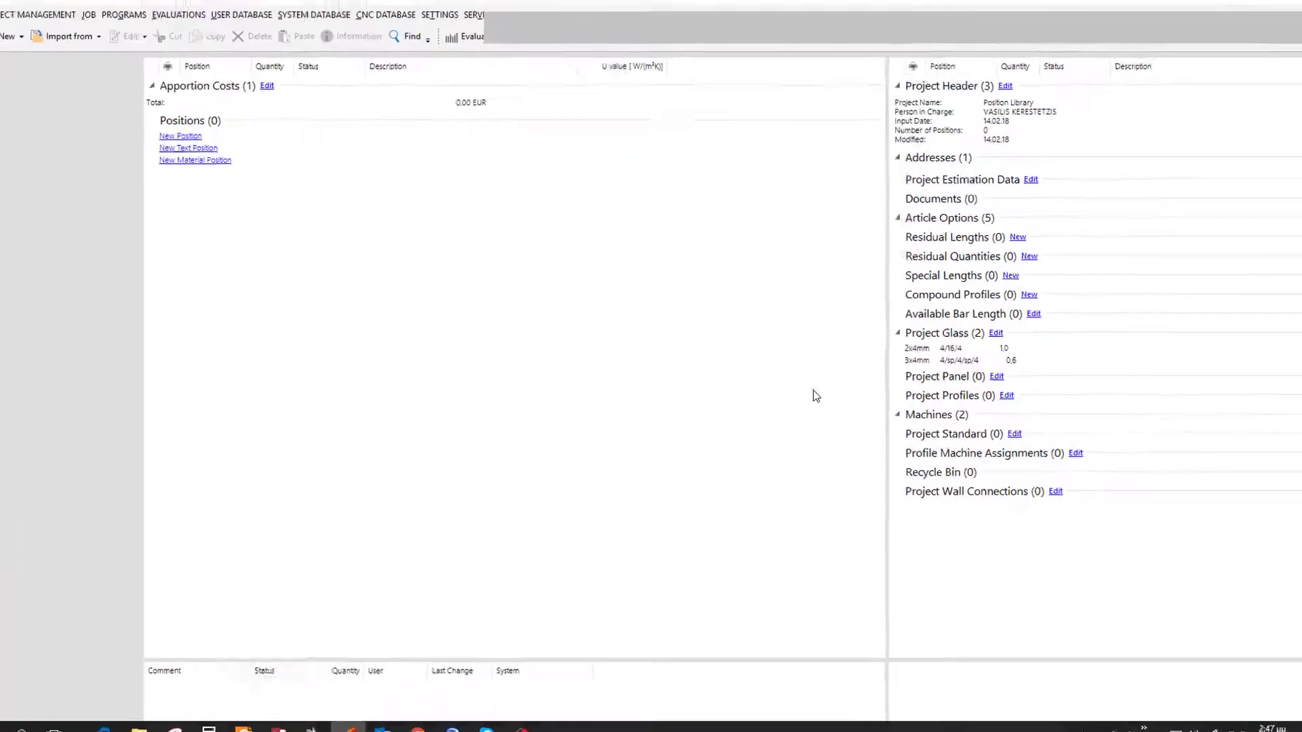
pyautogui.write('1')
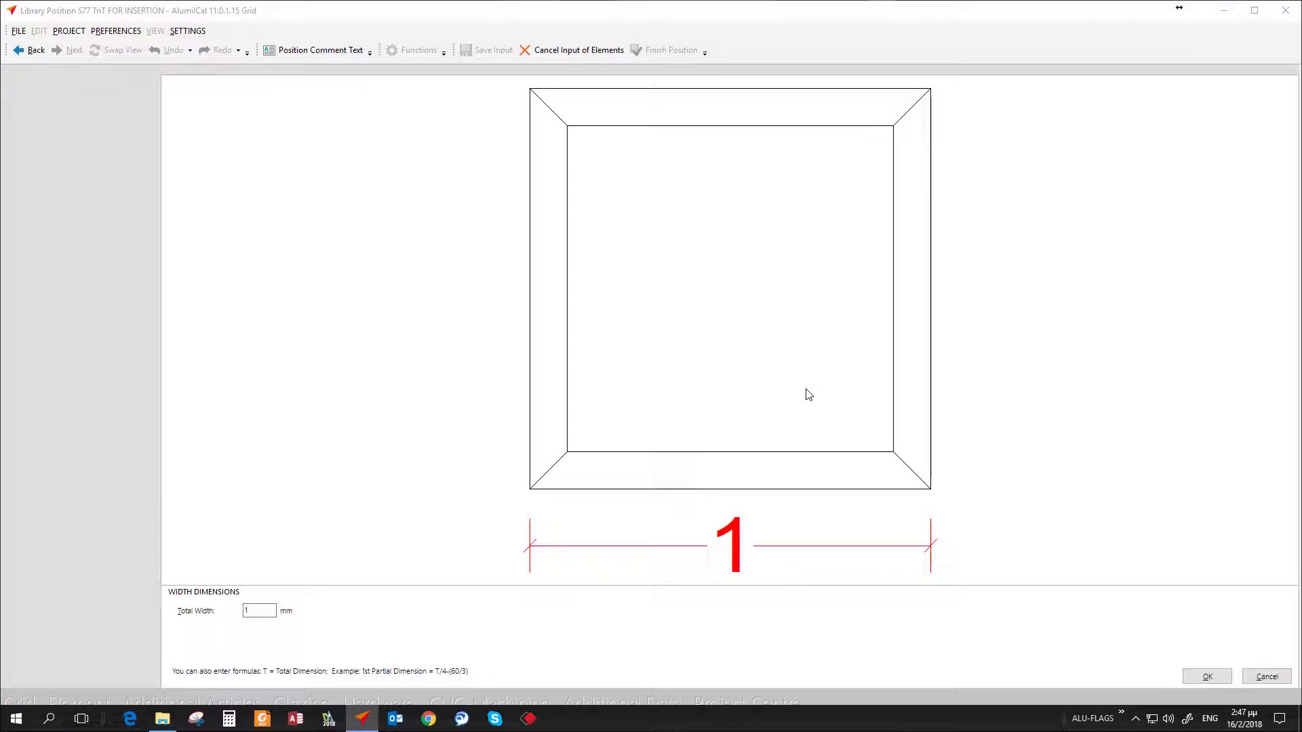
pyautogui.write('000')
pyautogui.press('Return')
pyautogui.write('1000')
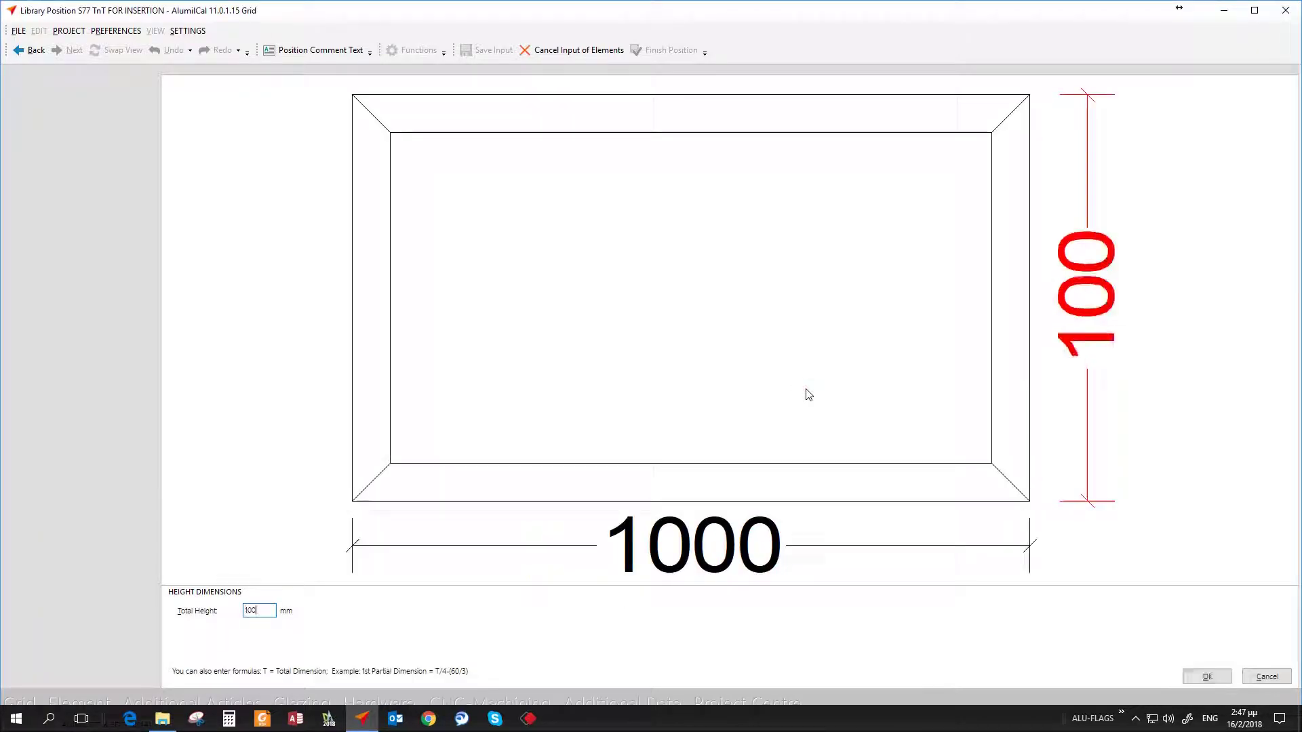
pyautogui.press('Return')
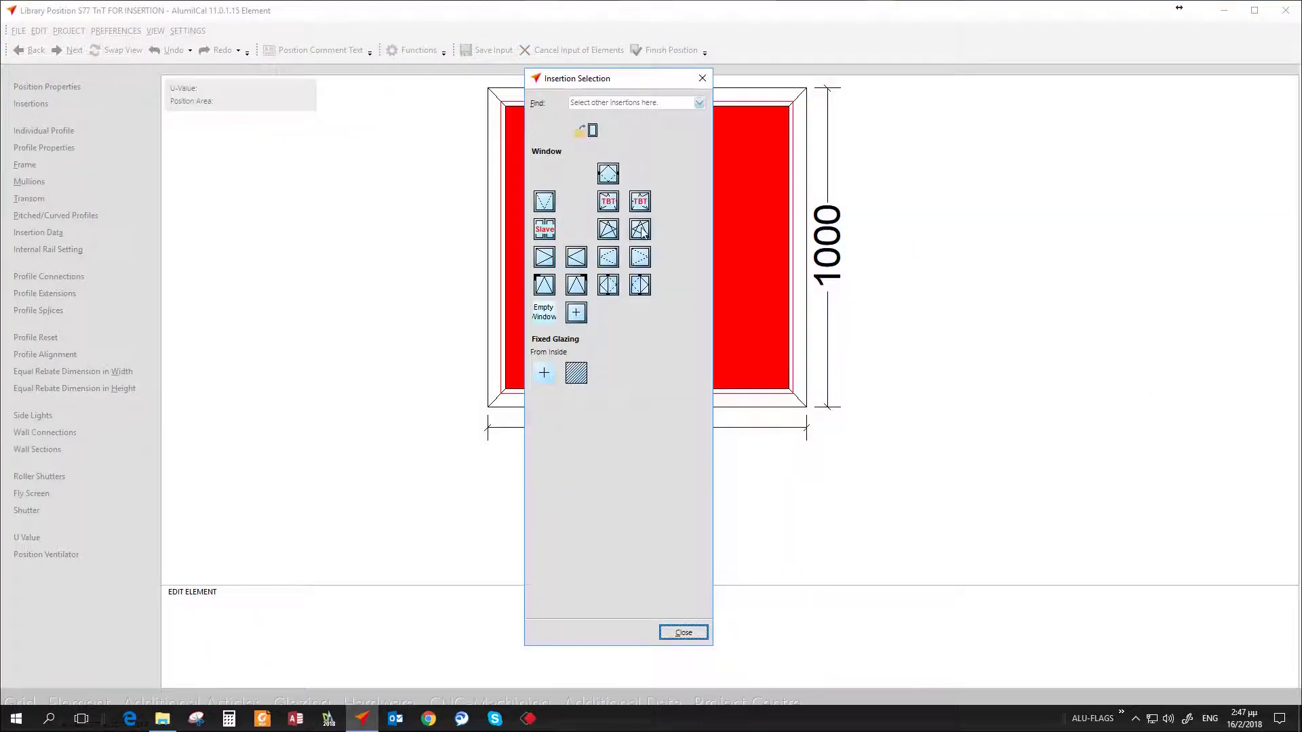
# Step: Insert a right-hinged turn-tilt window into the frame and proceed to the position properties
pyautogui.click(640, 230)
pyautogui.press('Return')
pyautogui.press('Return')
pyautogui.press('Return')
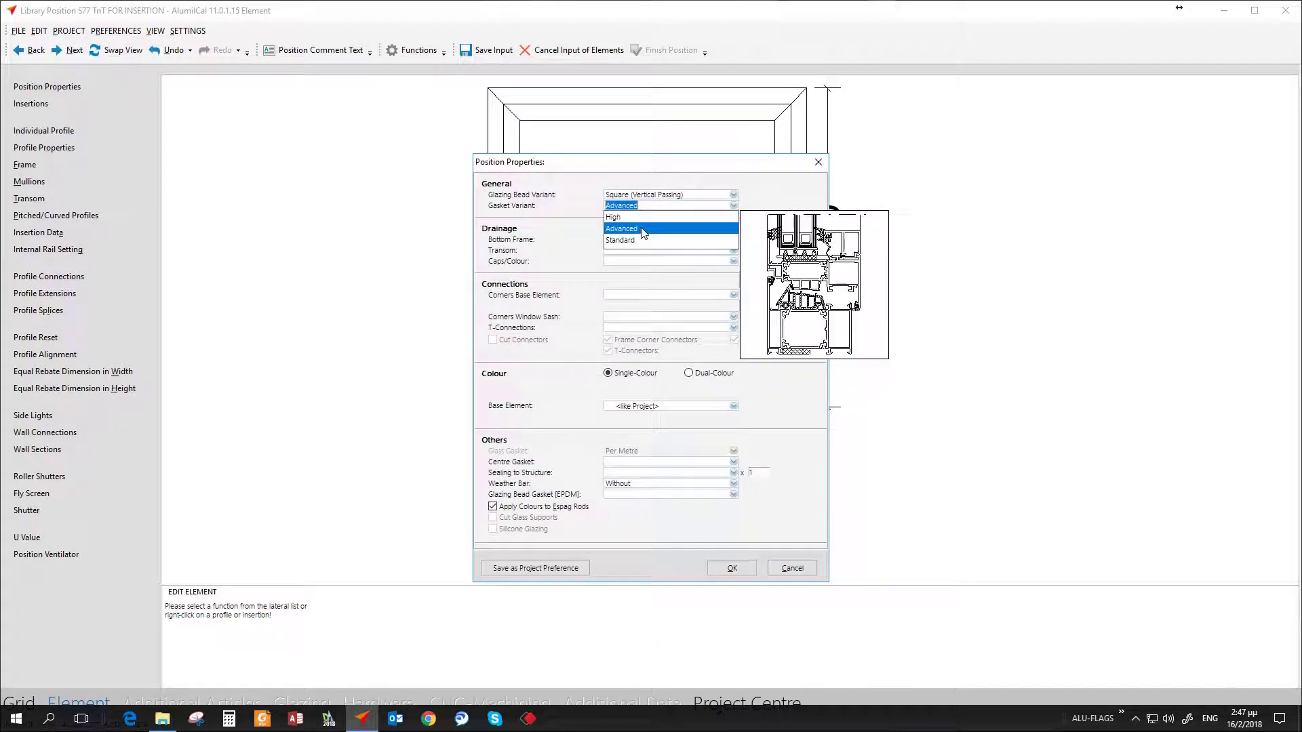
# Step: Set the window's gasket variant to Standard, drainage to Visible with black round caps, corners to Crimp and T-connections to Aluminium Cleat, and accept the properties
pyautogui.press('Down')
pyautogui.press('Return')
pyautogui.press('Down')
pyautogui.press('Return')
pyautogui.press('Return')
pyautogui.press('Down')
pyautogui.press('Return')
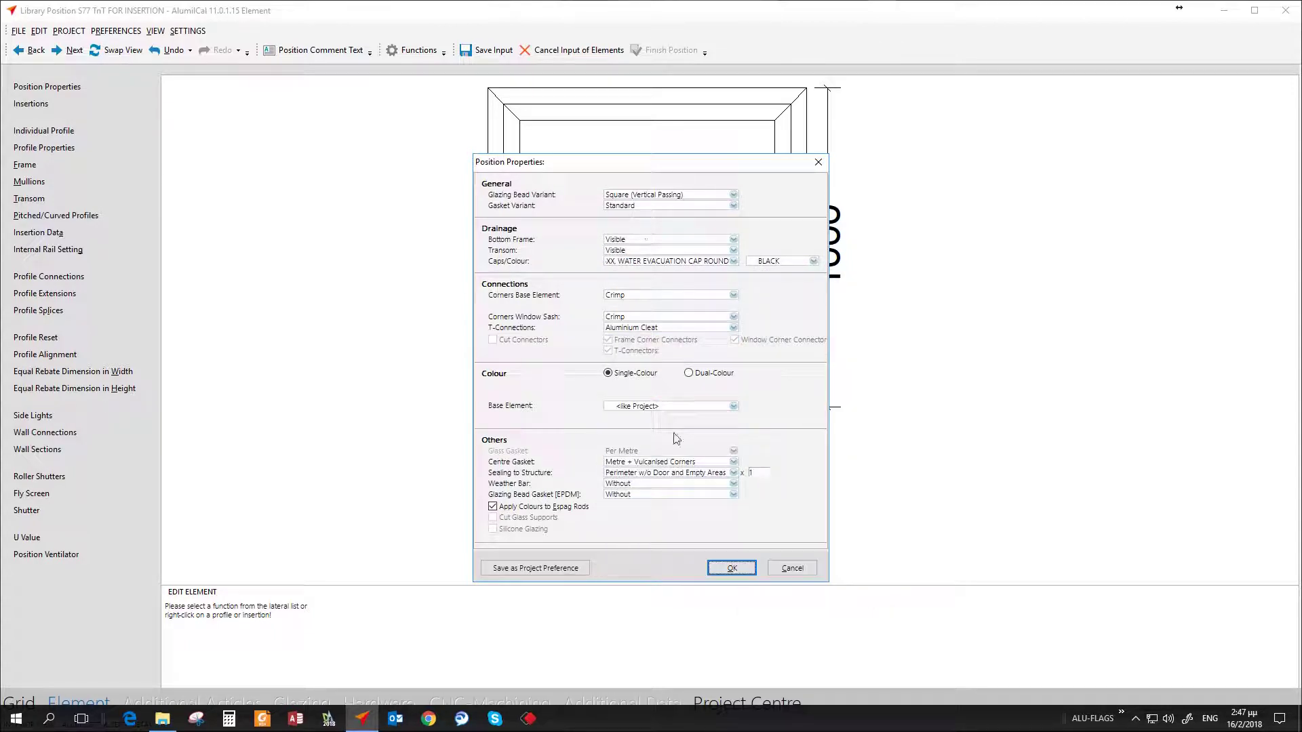
pyautogui.click(720, 568)
# Step: Compare the curtain wall additional profiles, choose M500071, and assign the S77976 sash profile to the window
pyautogui.press('Return')
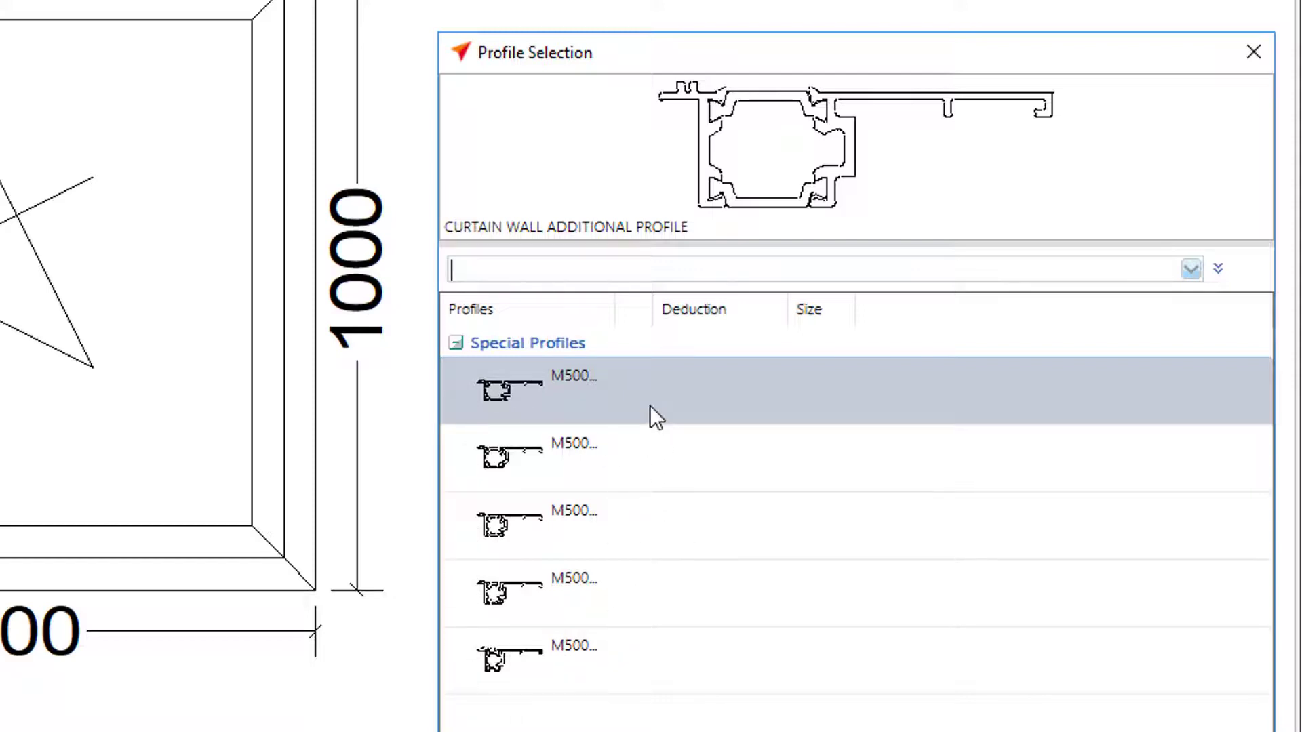
pyautogui.click(604, 526)
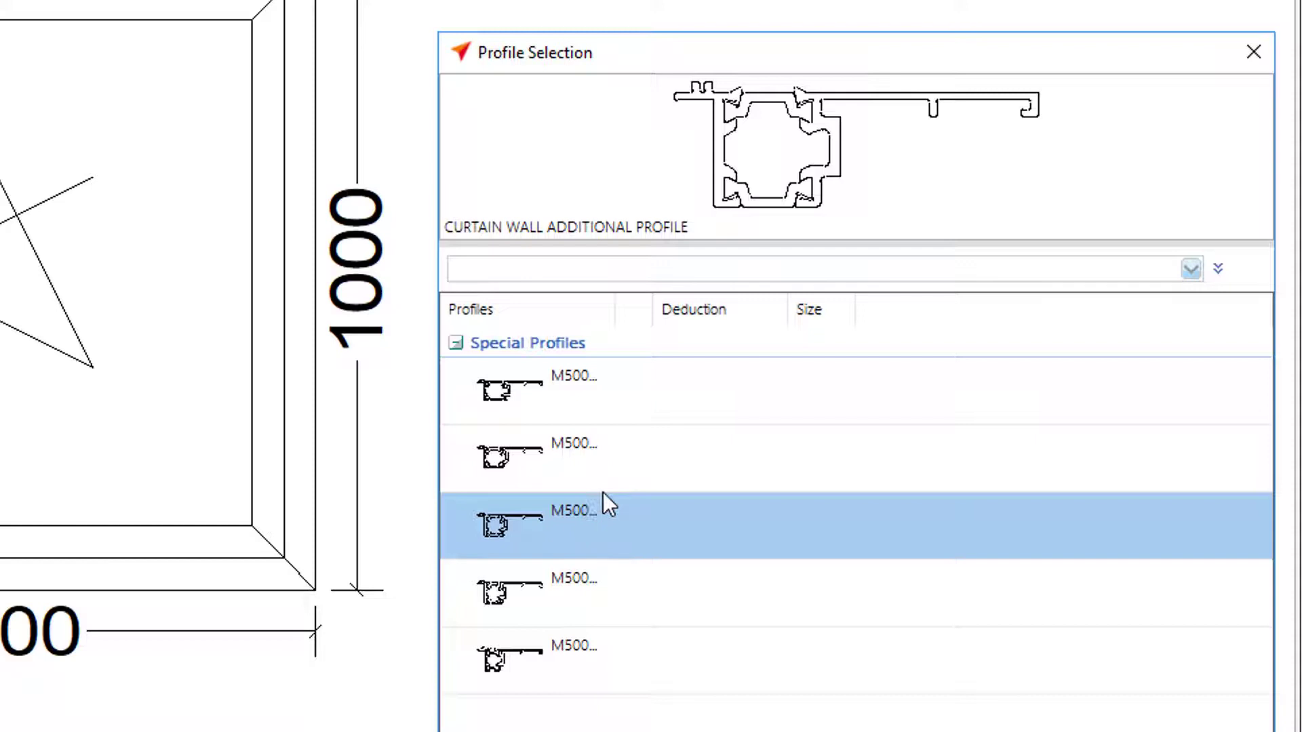
pyautogui.moveTo(616, 314); pyautogui.dragTo(708, 315)
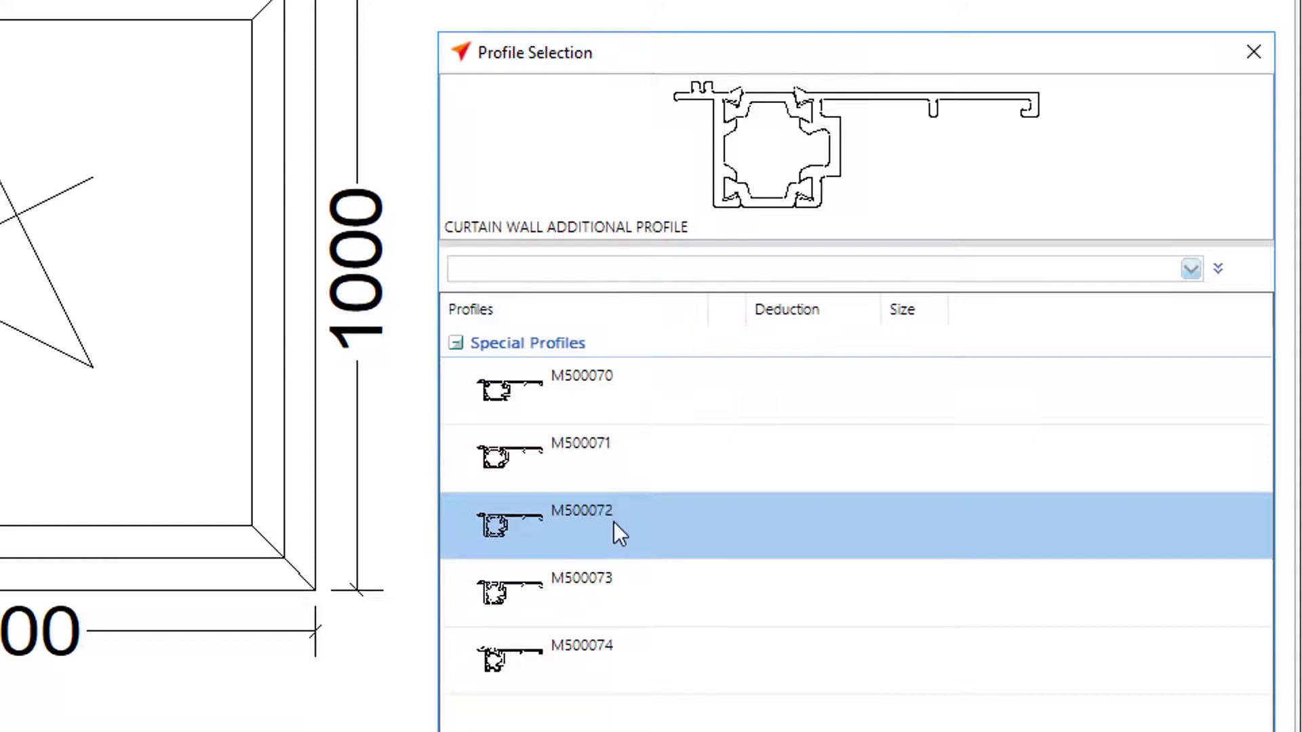
pyautogui.click(613, 577)
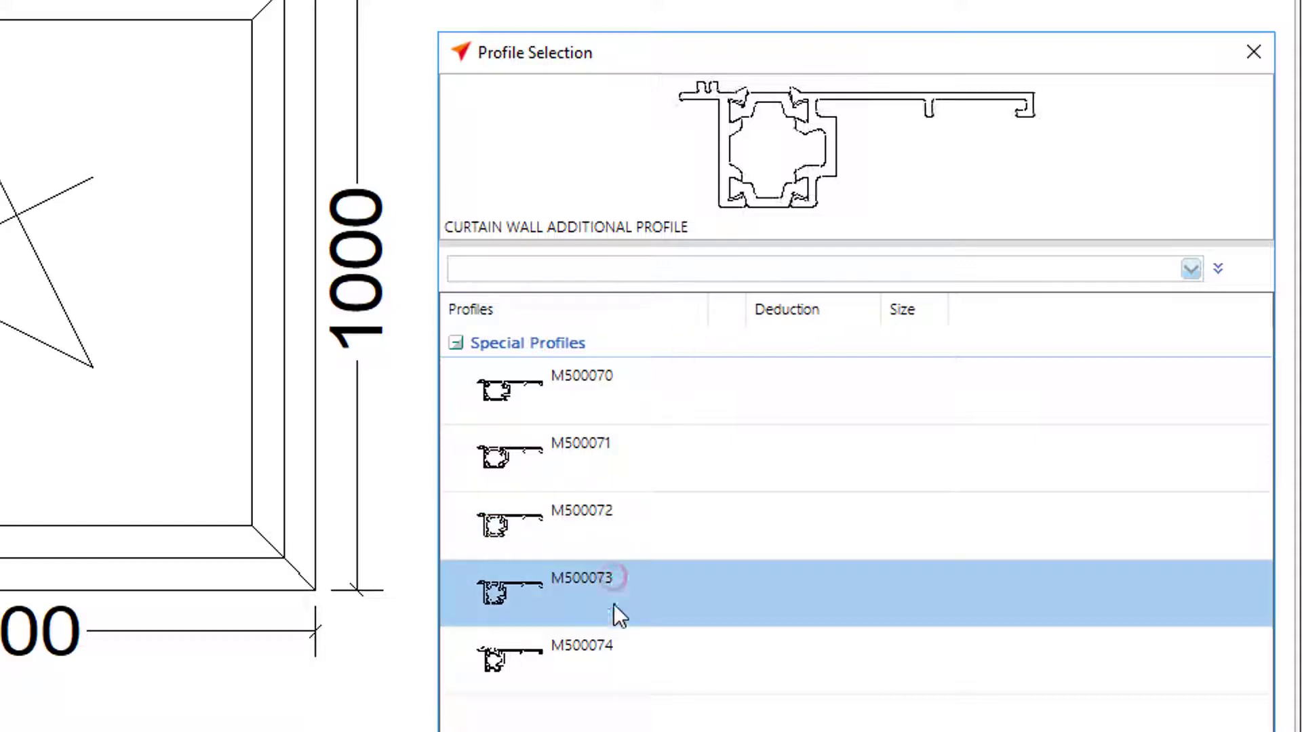
pyautogui.click(609, 651)
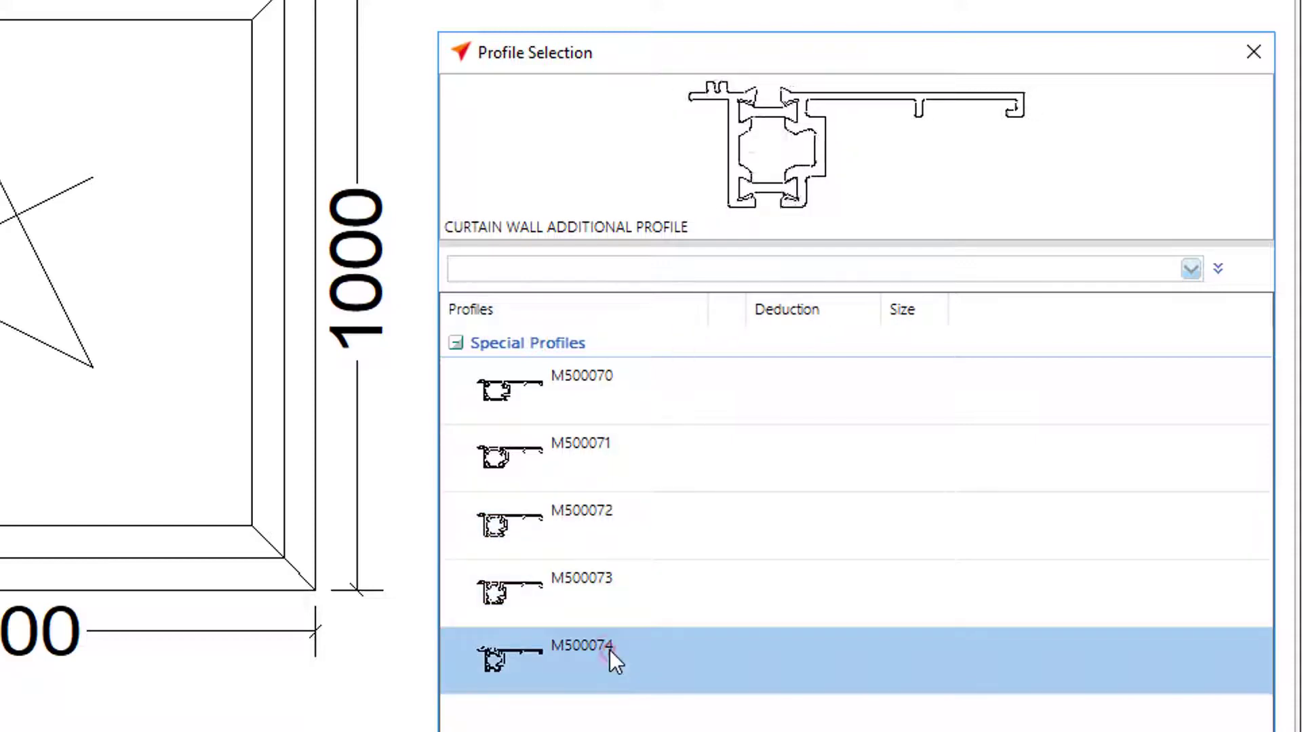
pyautogui.doubleClick(609, 459)
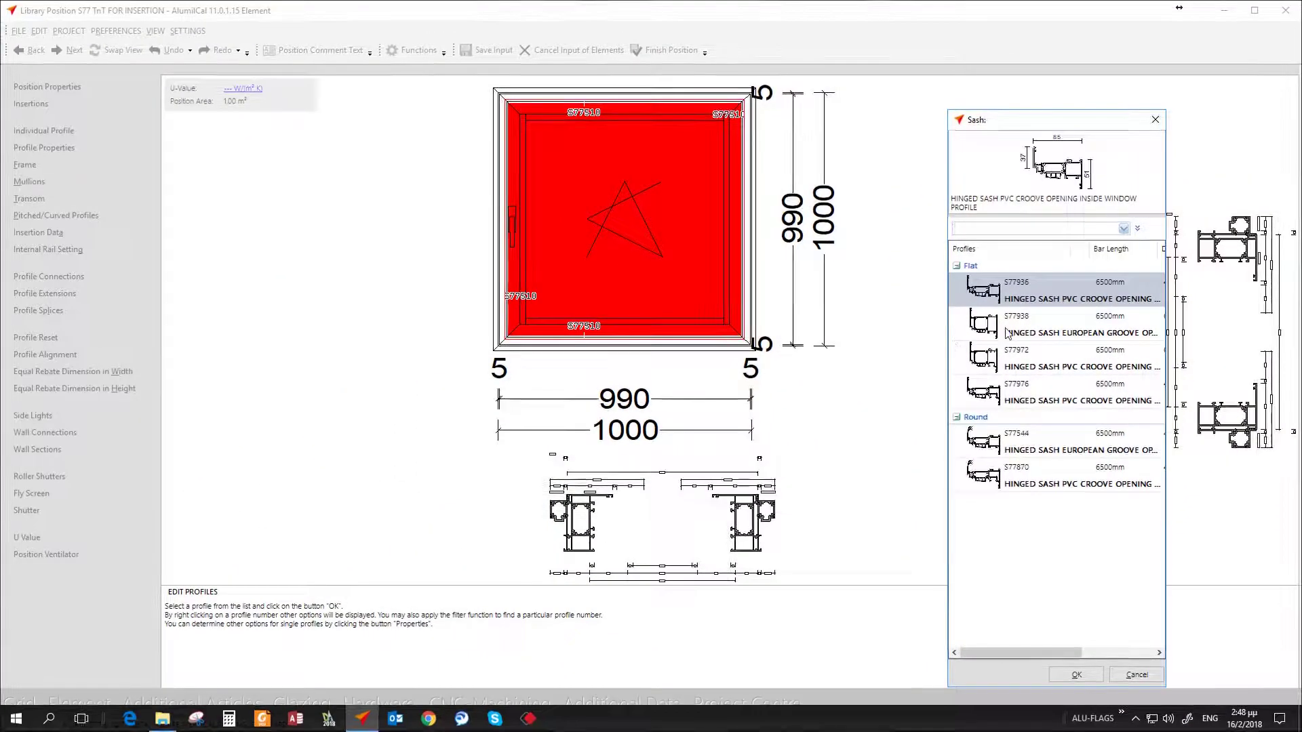
pyautogui.doubleClick(1008, 390)
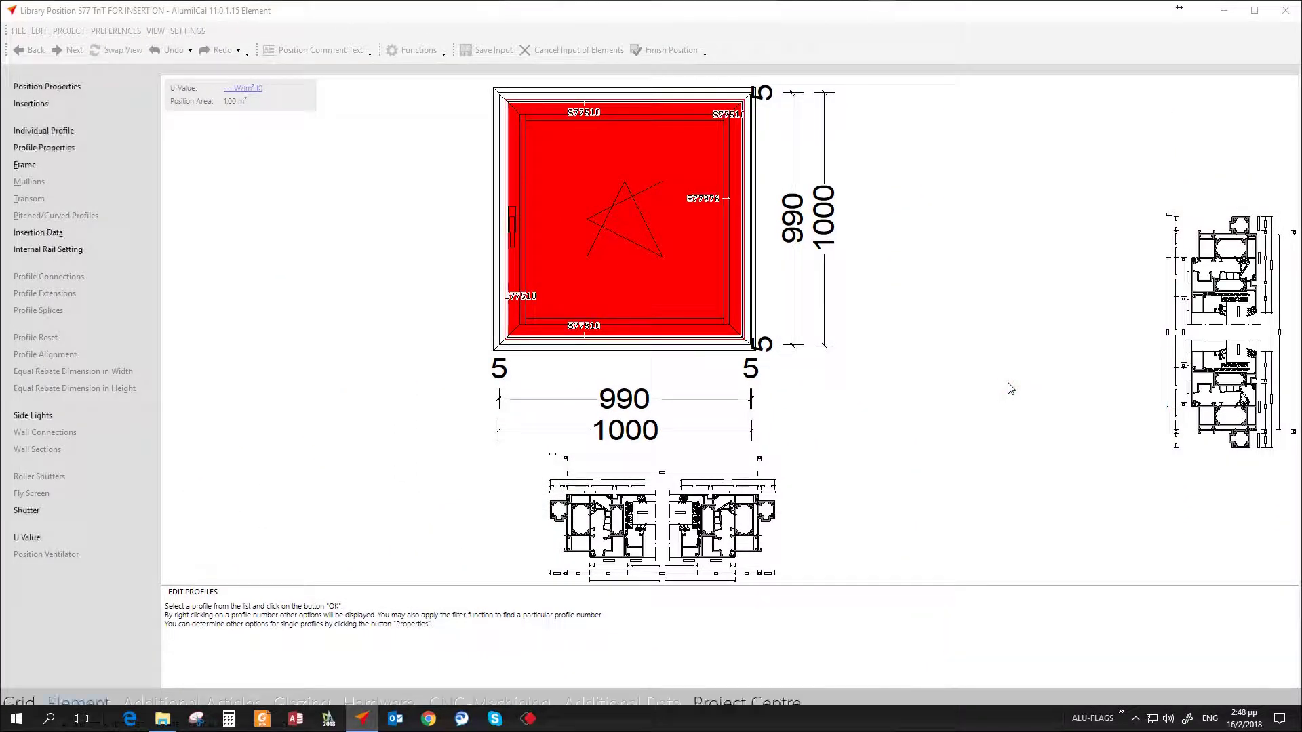
# Step: Accept the window's glazing with the filling set to Like Project Preference and proceed to its hardware
pyautogui.click(302, 705)
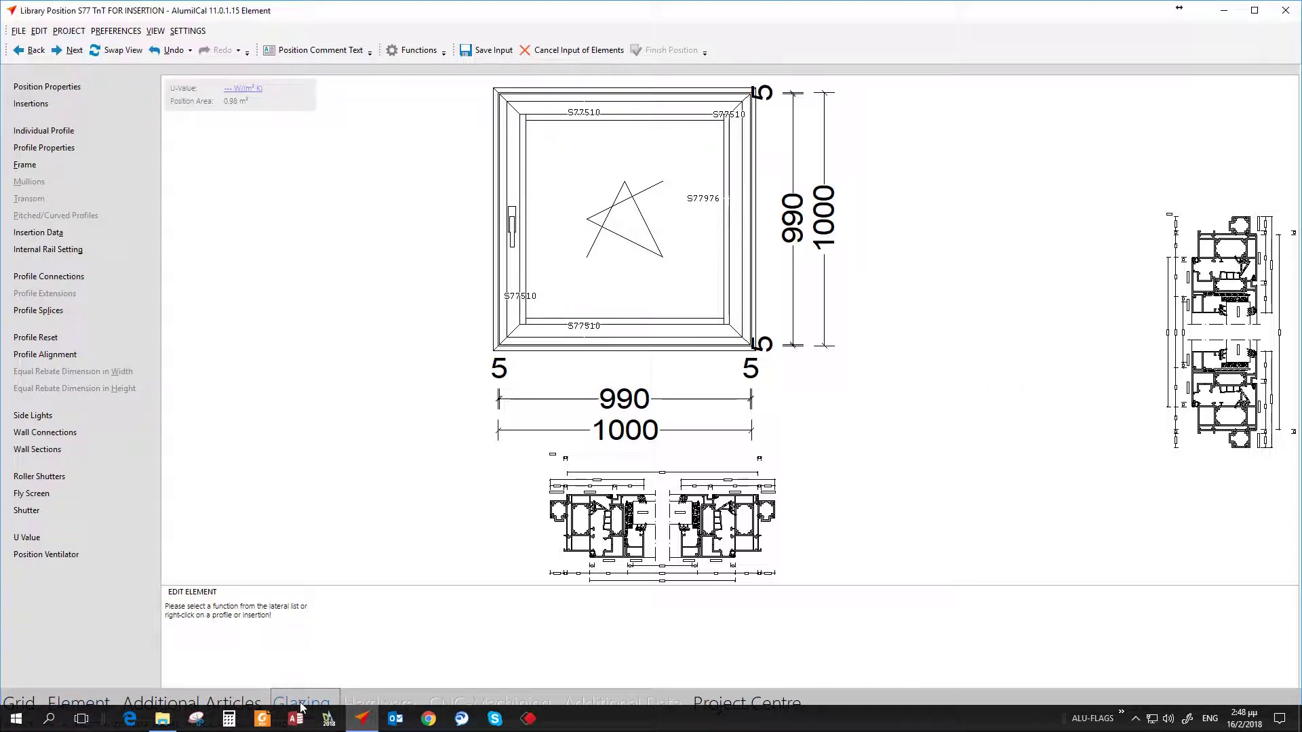
pyautogui.press('Return')
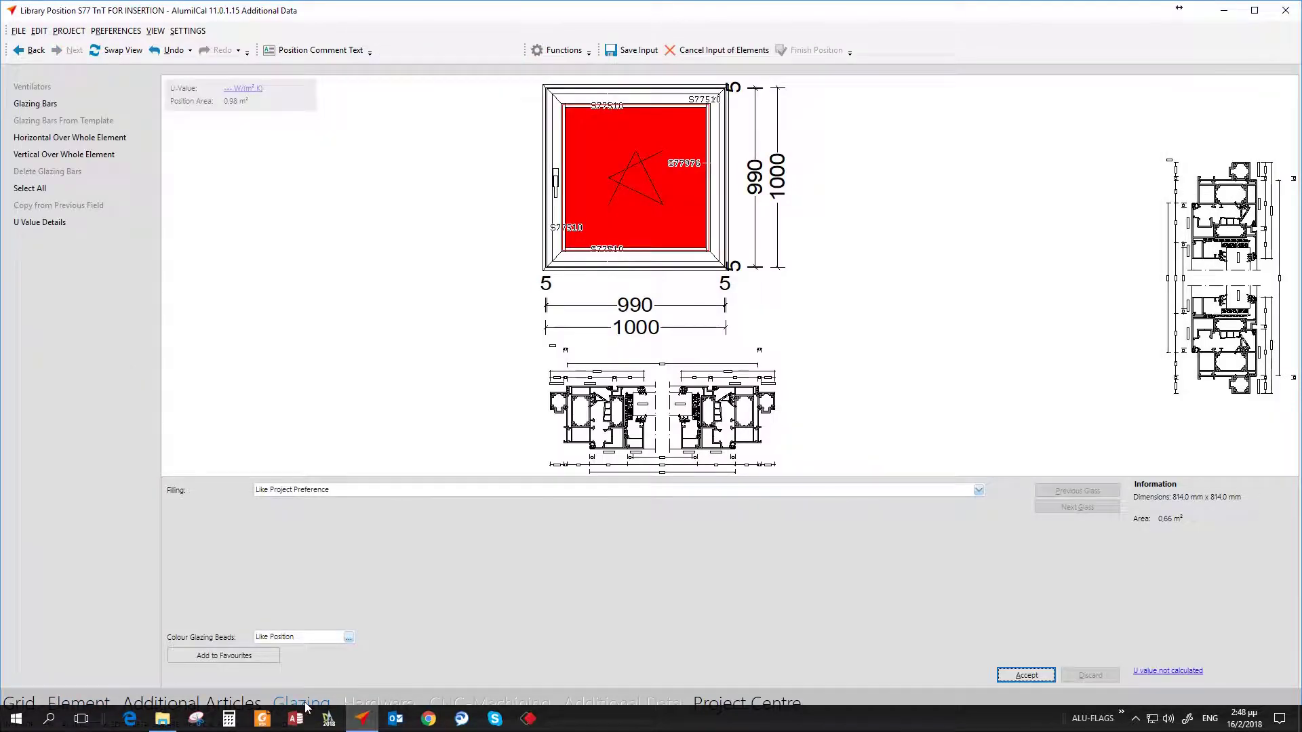
pyautogui.press('Return')
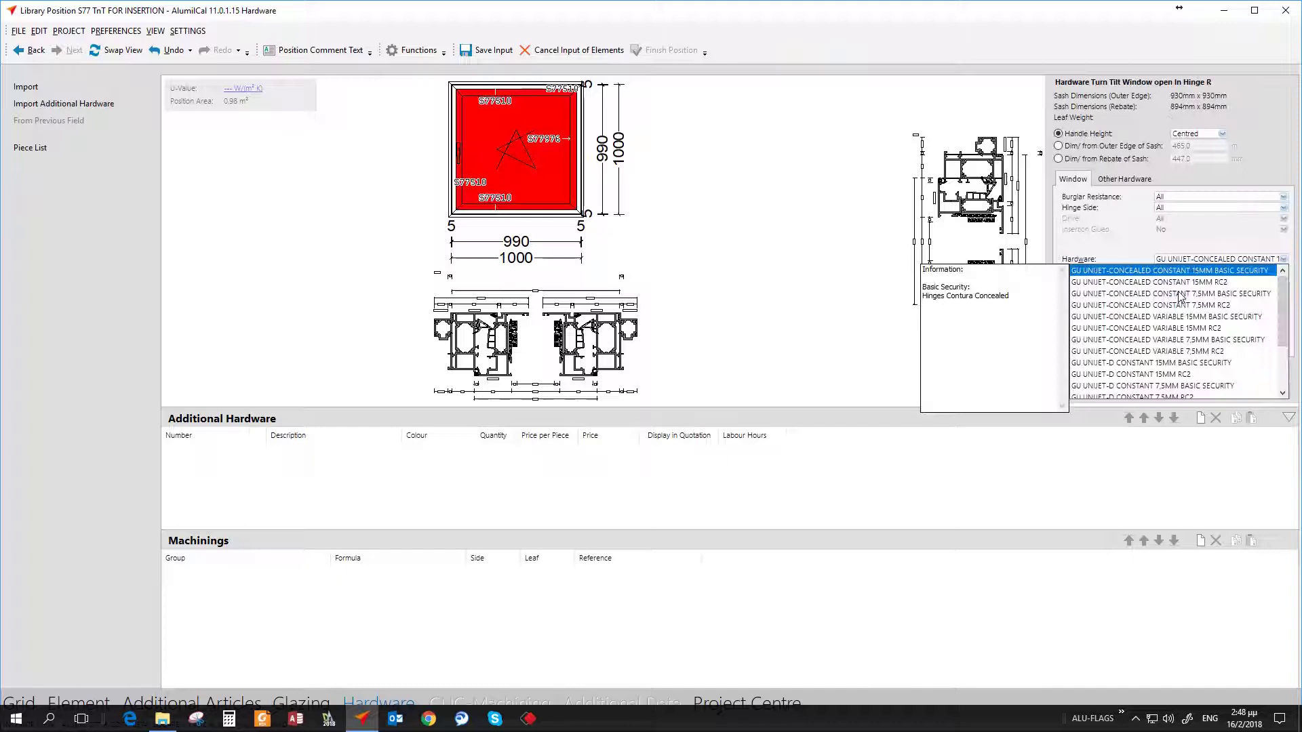
# Step: Choose the GU UNIJET-D VARIABLE 15MM BASIC hardware with Secustic handle and UNI-JET Standard 2-Hinges, accept it, and finish the library position
pyautogui.scroll(-5, 1193, 305)
pyautogui.click(1181, 351)
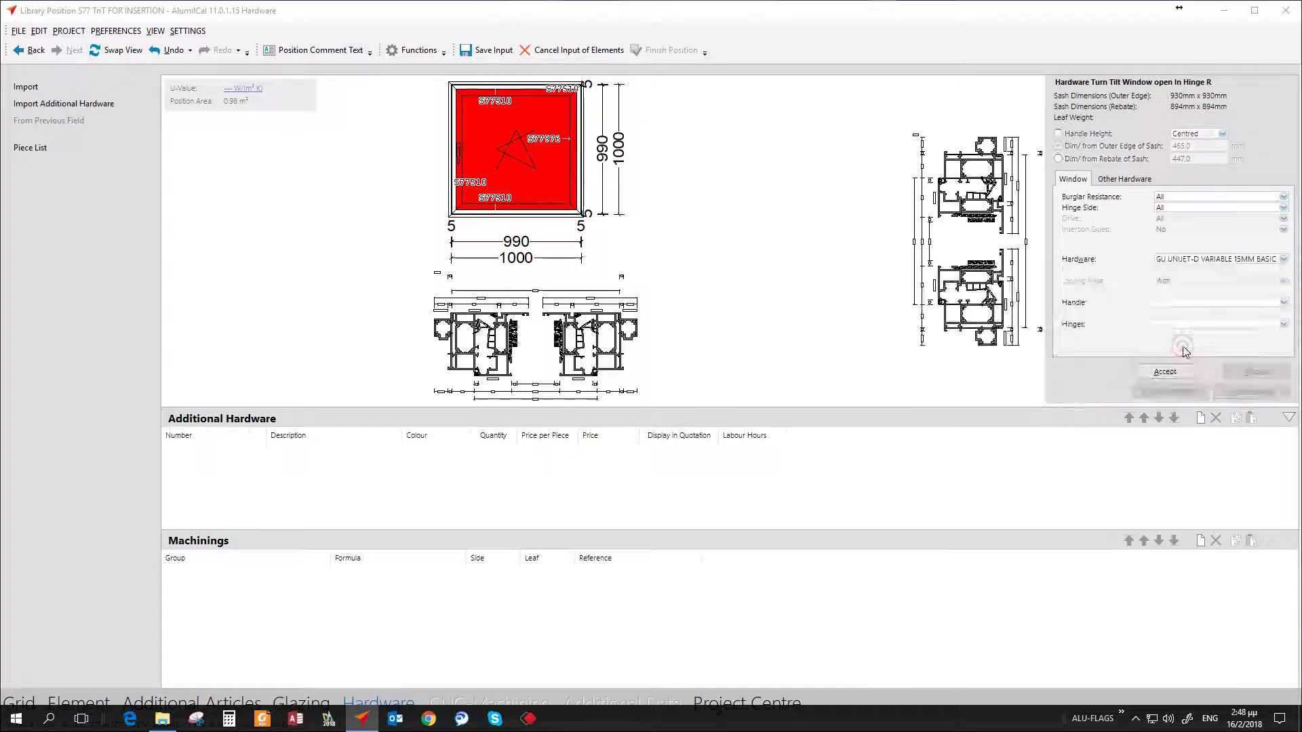
pyautogui.click(1182, 302)
pyautogui.click(1183, 313)
pyautogui.scroll(-3, 1185, 300)
pyautogui.press('Return')
pyautogui.press('Return')
pyautogui.press('Return')
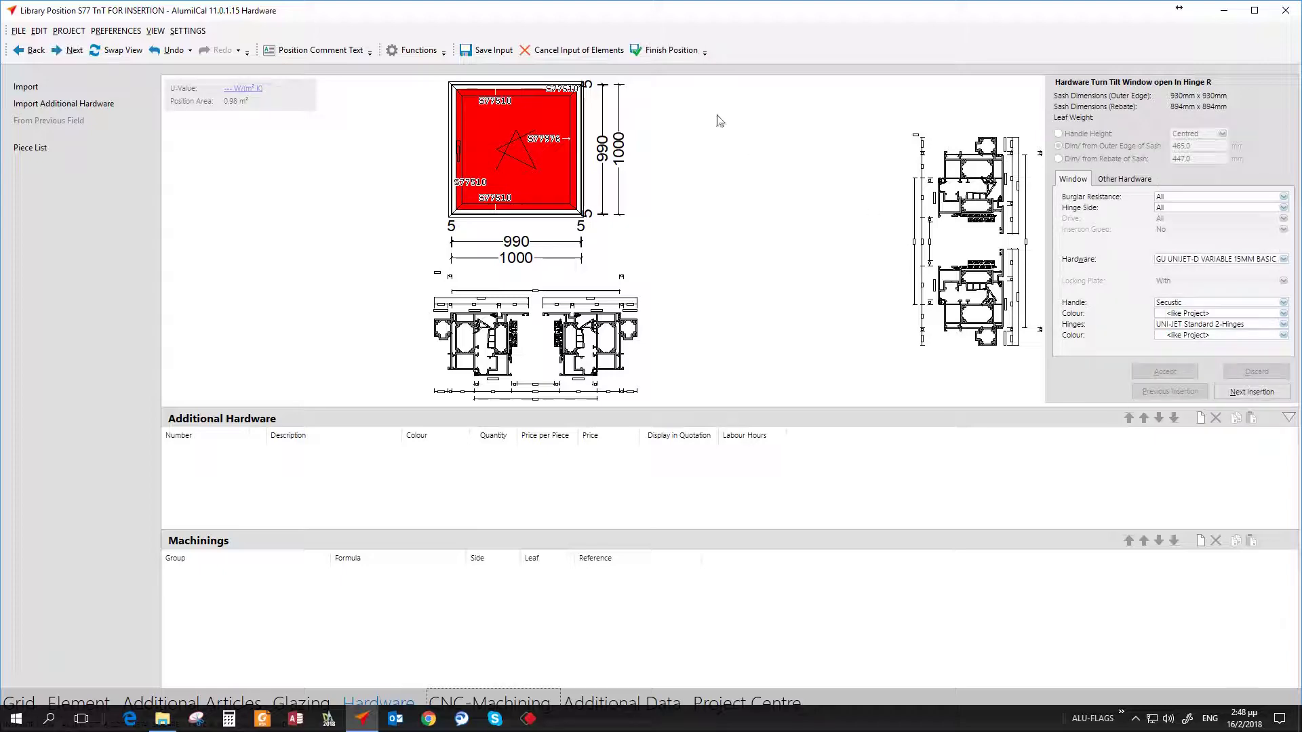
pyautogui.click(670, 49)
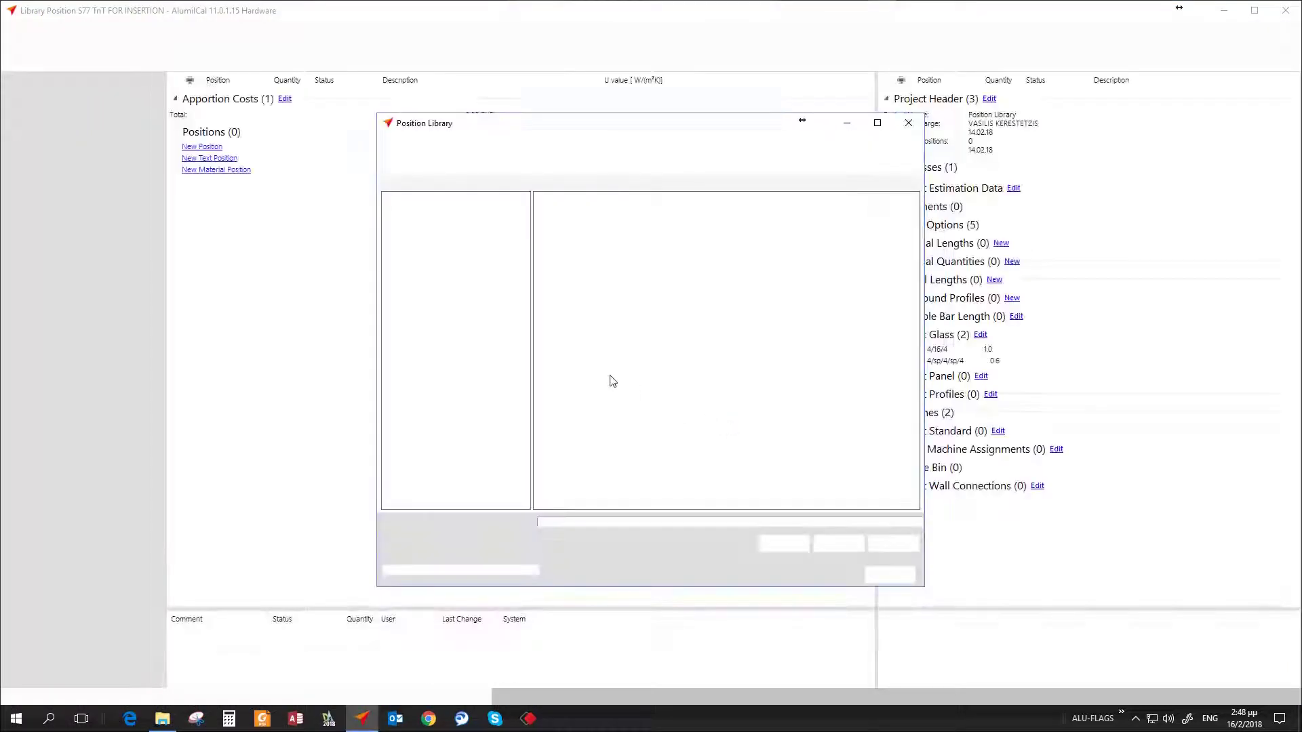
# Step: Create a new door insertion in the SD77 folder with the description "SD77 SINGLE DOOR INSIDE"
pyautogui.click(434, 290)
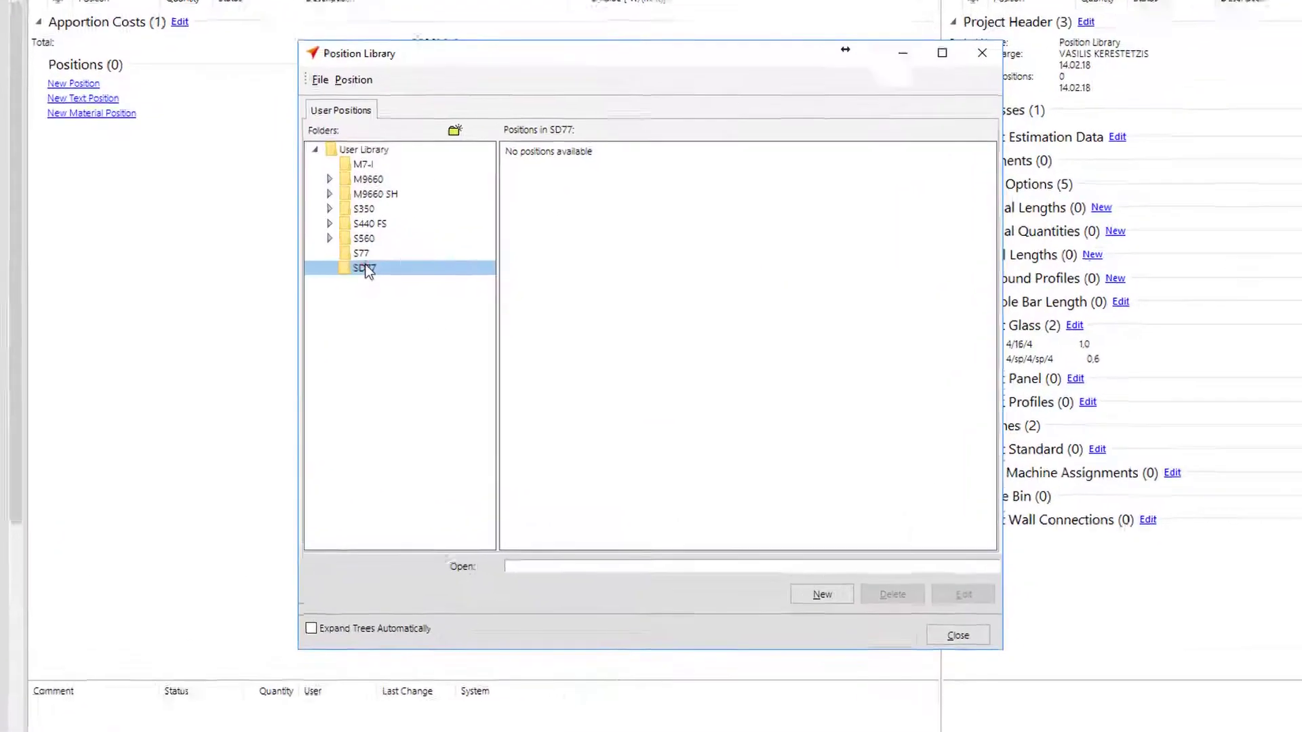
pyautogui.rightClick(638, 285)
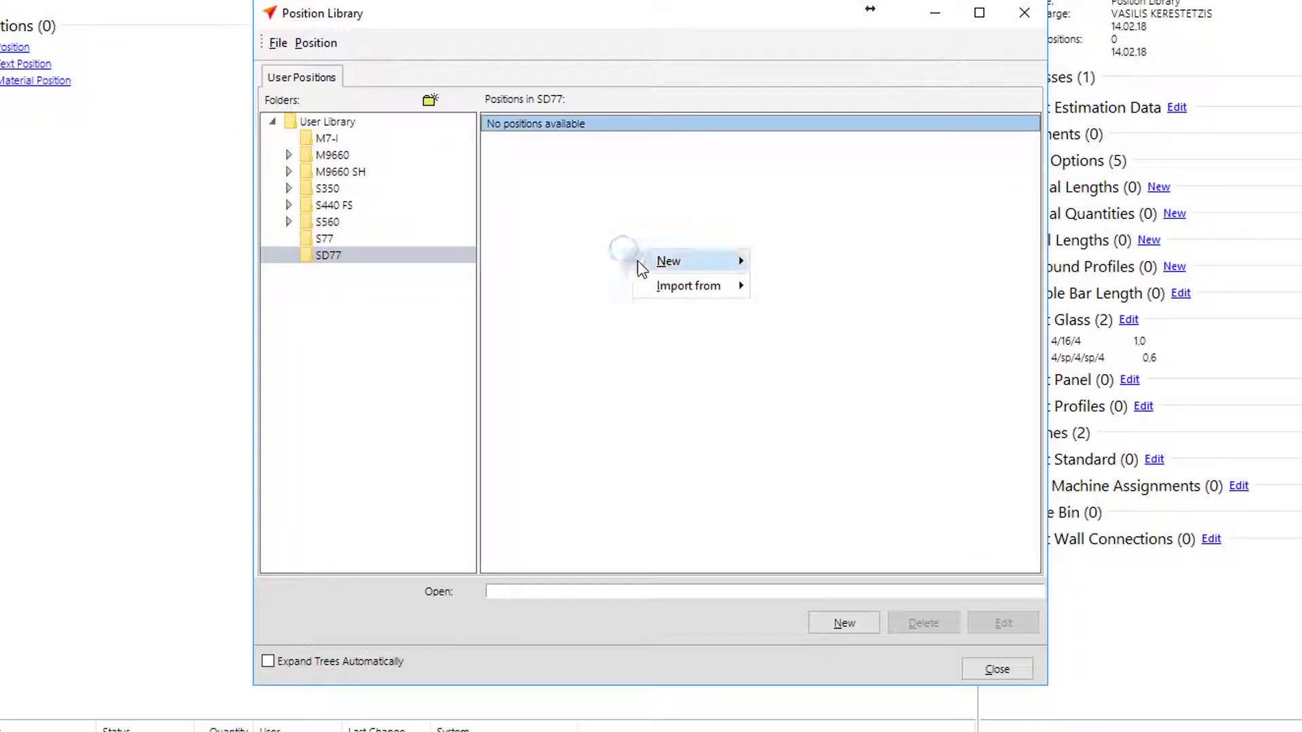
pyautogui.moveTo(673, 266)
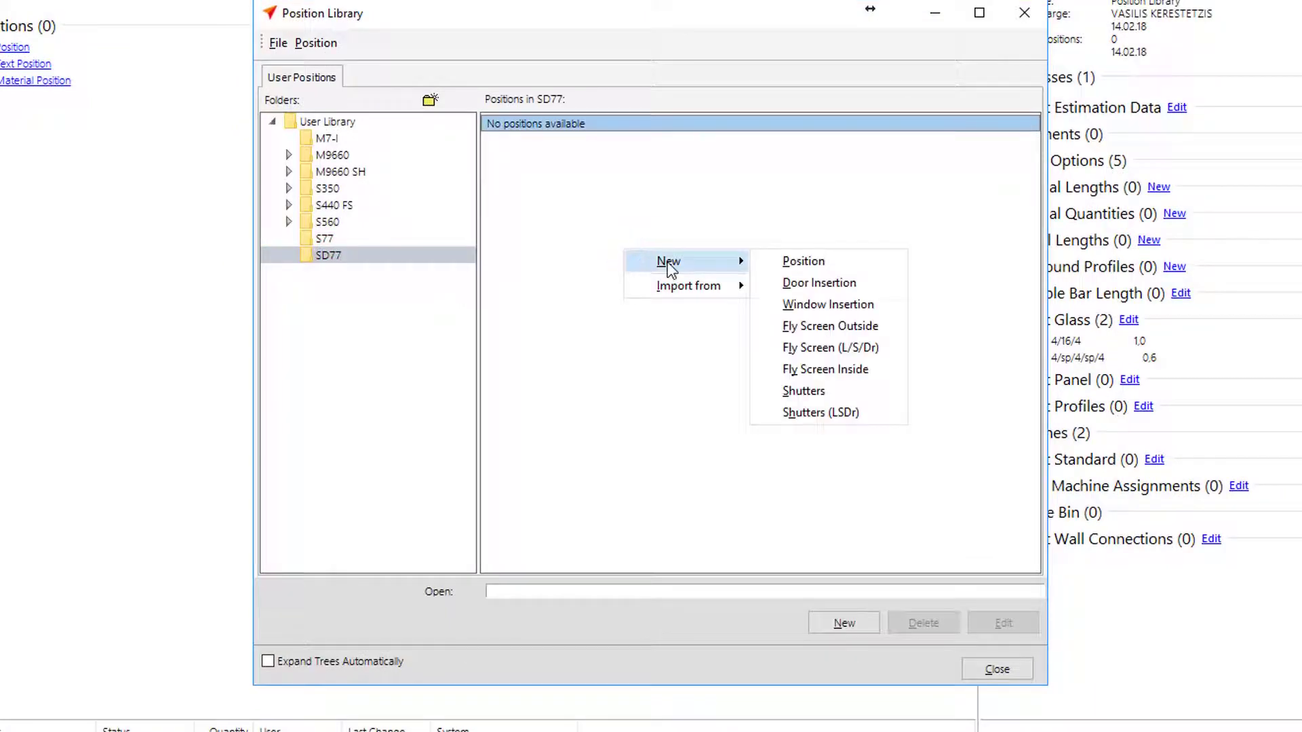
pyautogui.click(853, 279)
pyautogui.write('S')
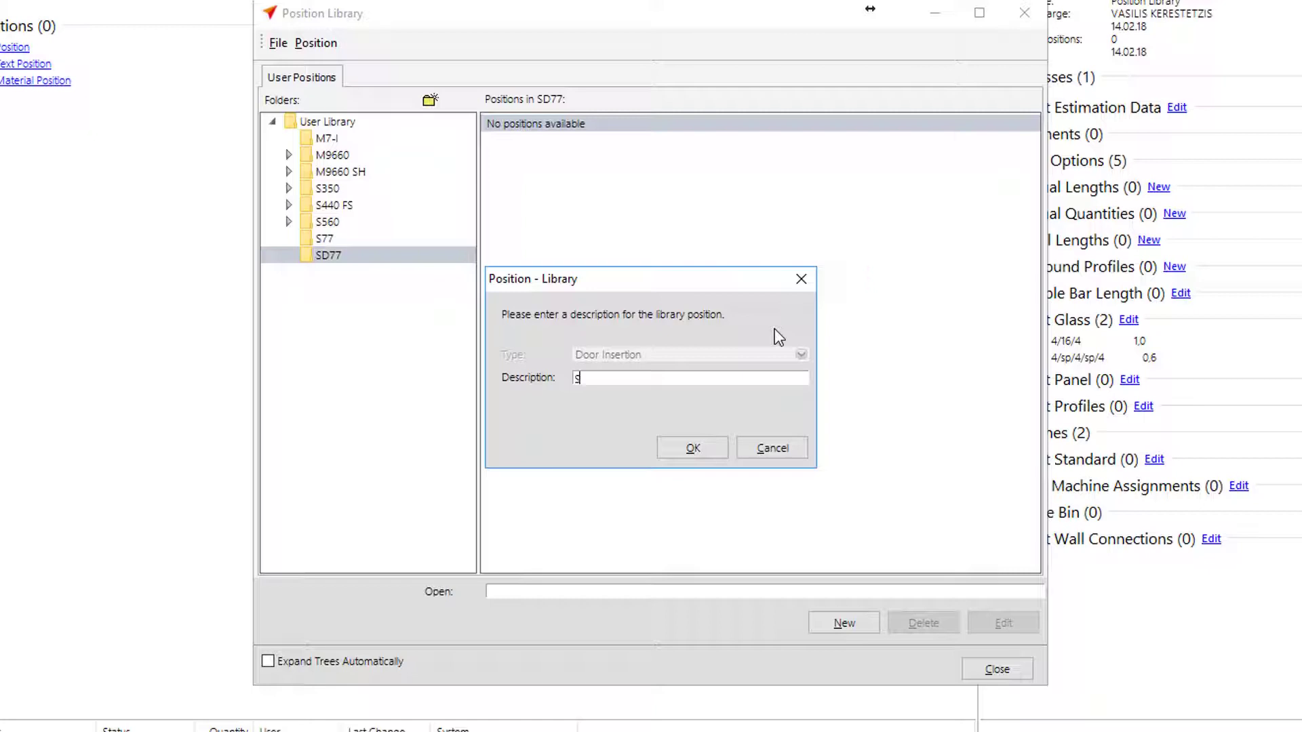
pyautogui.write('D77 SINGLE DOOR INSID')
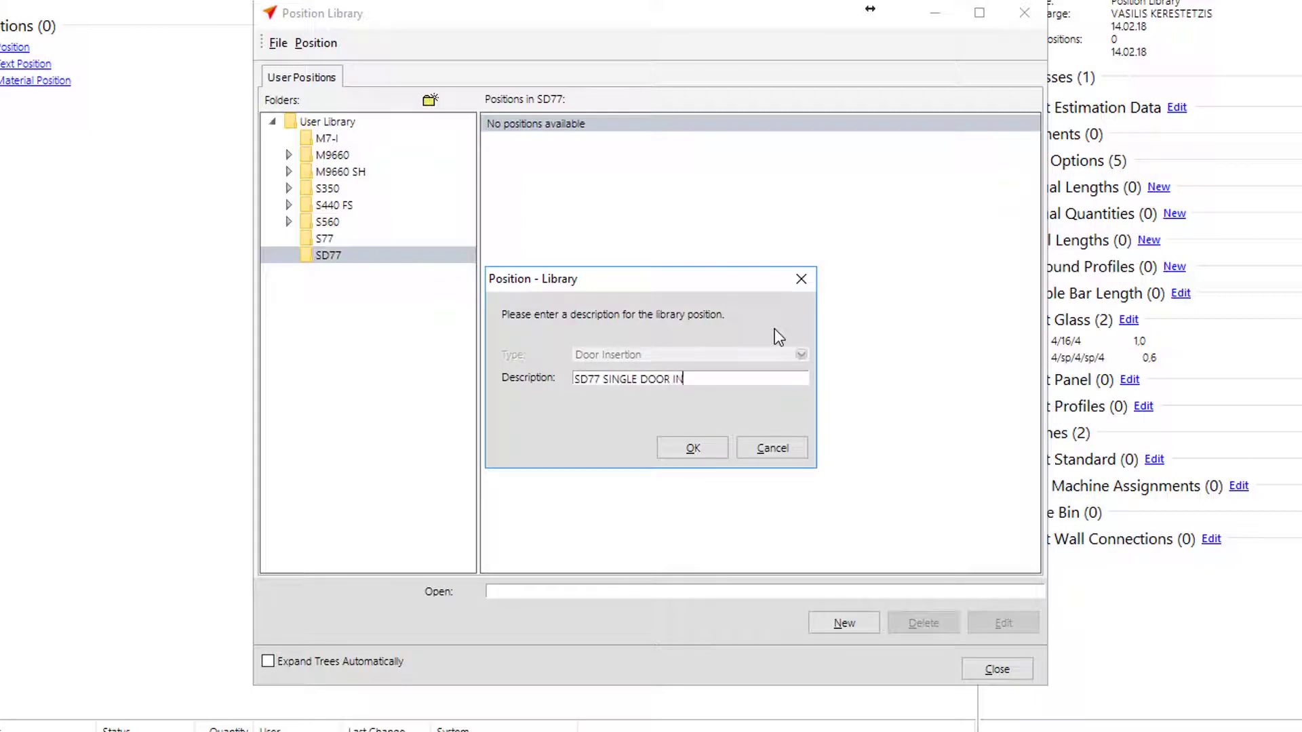
pyautogui.write('E')
pyautogui.press('Return')
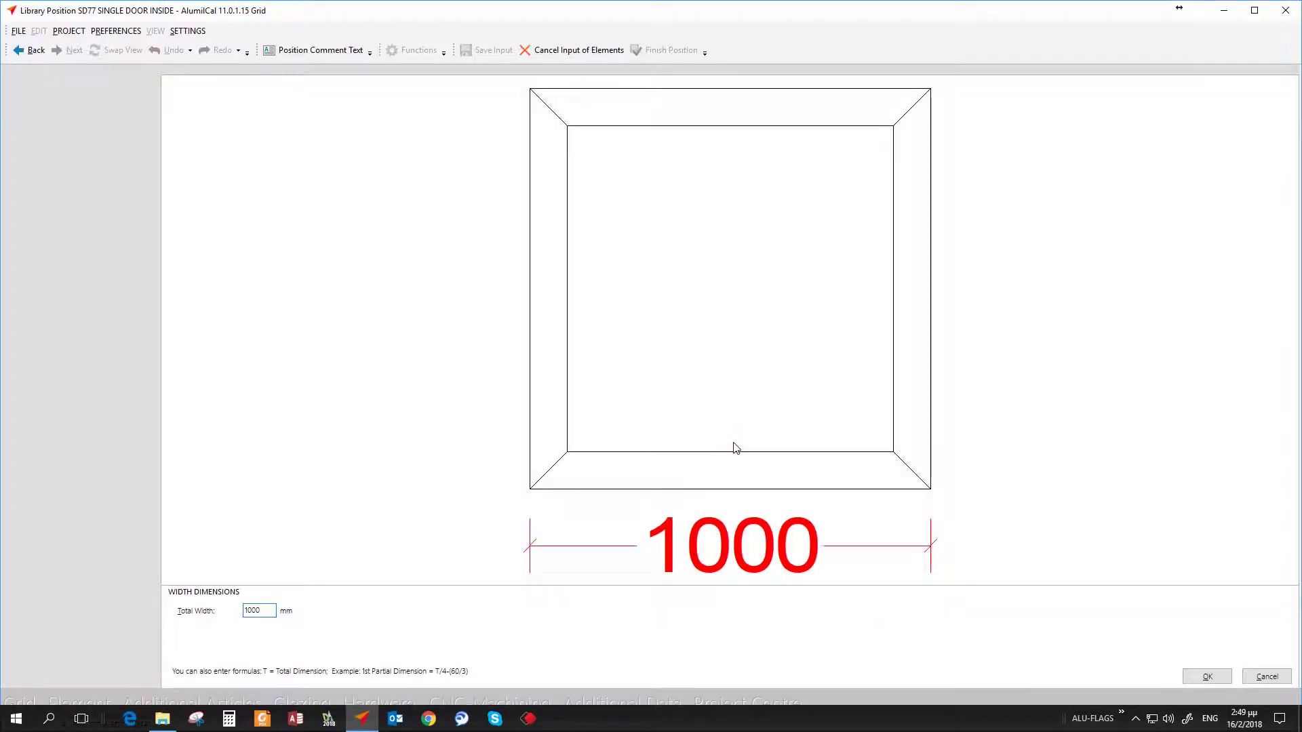
# Step: Set the door's total width to 1000 mm and total height to 2250 mm, and insert a right-hinged single door opening inside
pyautogui.press('Return')
pyautogui.write('2250')
pyautogui.press('Return')
pyautogui.click(737, 449)
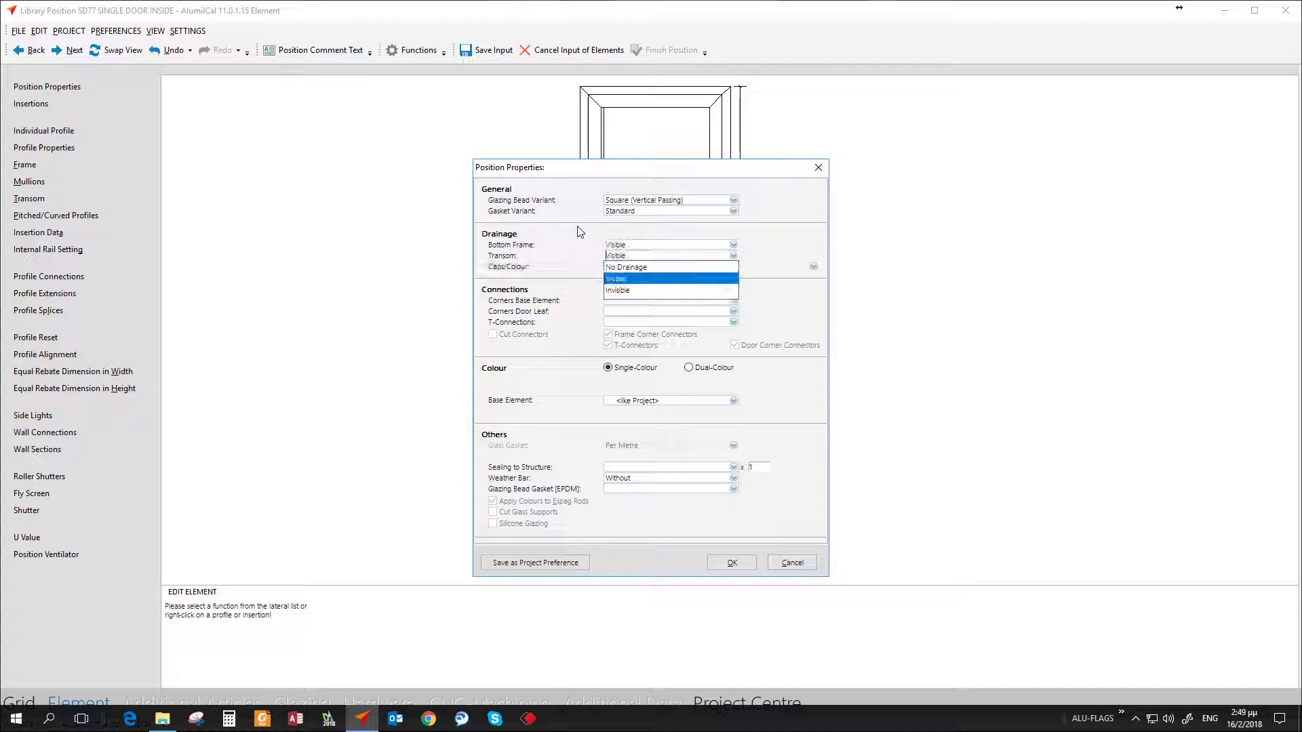
# Step: Set the door's transom drainage to Visible with black round water evacuation caps, and the base element corners to Crimp
pyautogui.press('Return')
pyautogui.press('Down')
# Step: Set the door leaf corners to Crimp, T-connections to Aluminium Cleat, sealing to Perimeter w/o Door and Empty Areas, and weather bar and glazing bead gasket to Without
pyautogui.press('Return')
pyautogui.press('Return')
pyautogui.press('Down')
pyautogui.press('Return')
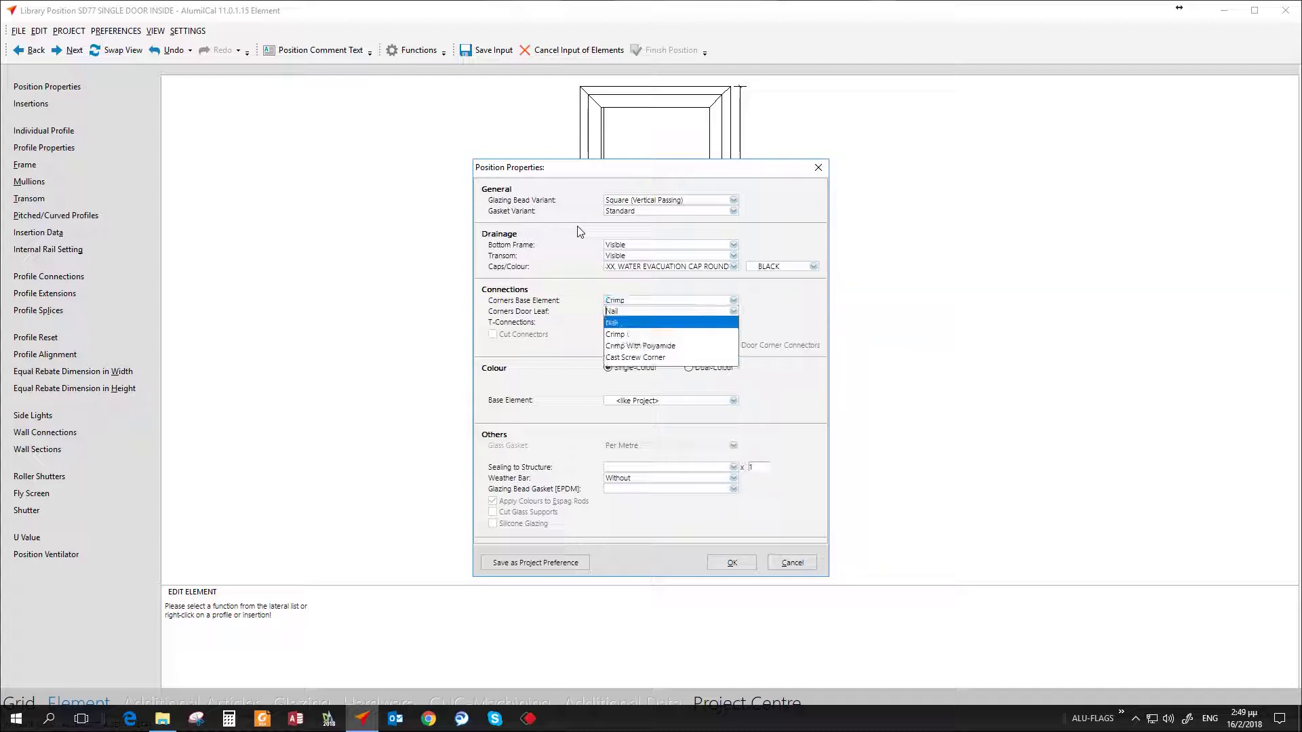
pyautogui.press('Down')
pyautogui.press('Return')
pyautogui.press('Return')
pyautogui.press('Return')
pyautogui.press('Return')
pyautogui.press('Down')
pyautogui.press('Return')
pyautogui.press('Return')
pyautogui.press('Return')
pyautogui.press('Down')
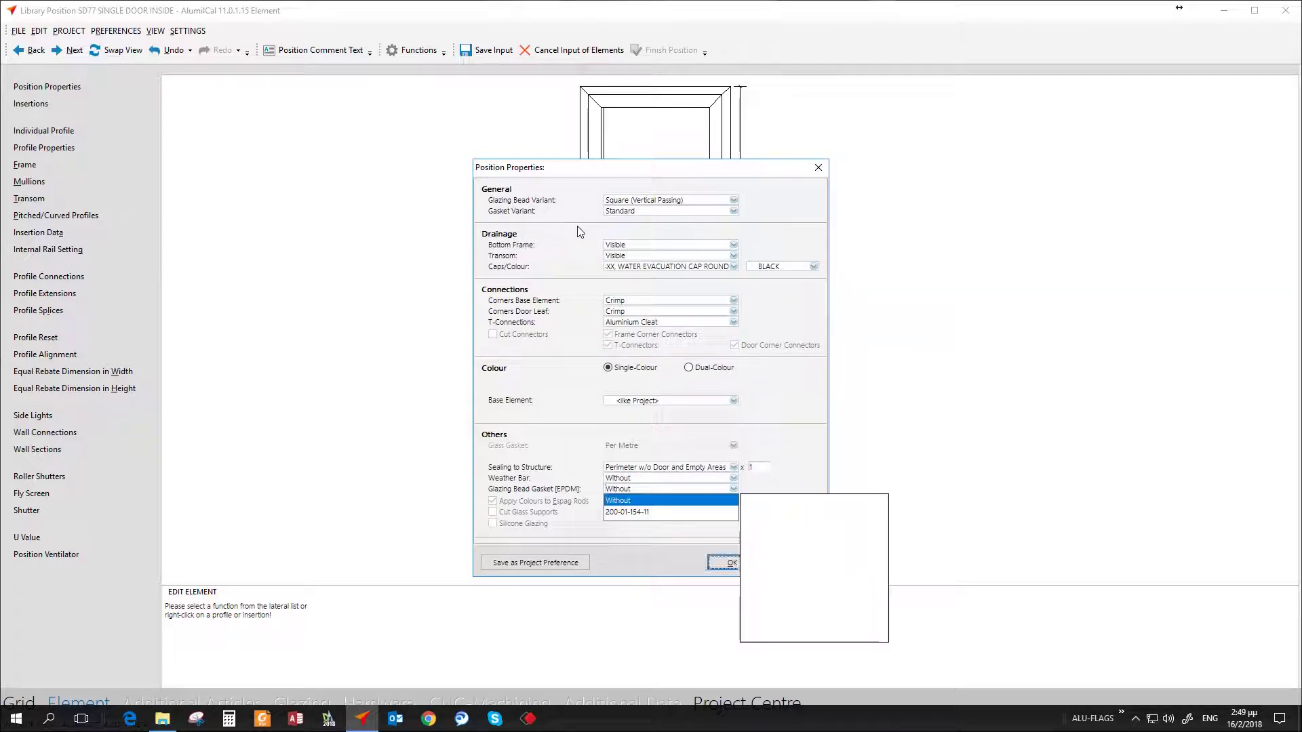
pyautogui.press('Return')
# Step: Assign the S77586 entrance door frame with an additional profile and the S77582 sash to the door
pyautogui.moveTo(1281, 370); pyautogui.dragTo(1292, 427)
pyautogui.doubleClick(1038, 617)
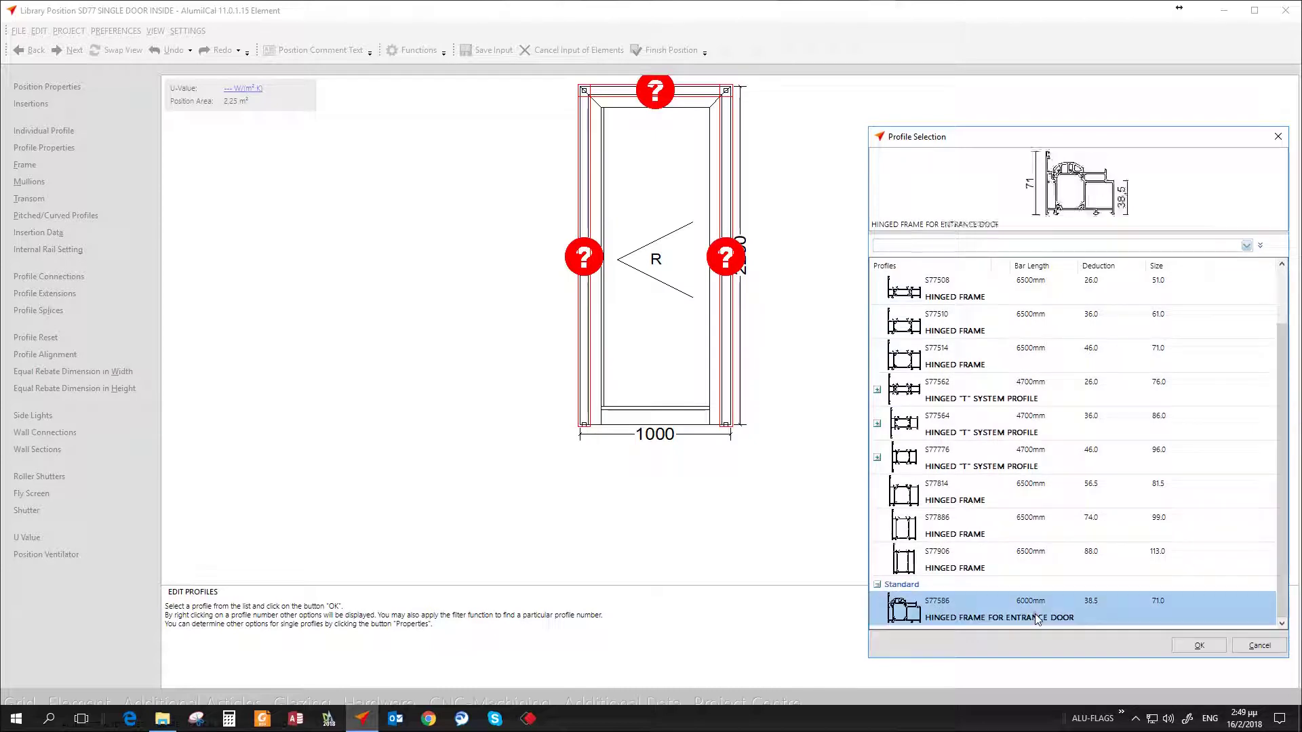
pyautogui.click(961, 384)
pyautogui.doubleClick(962, 354)
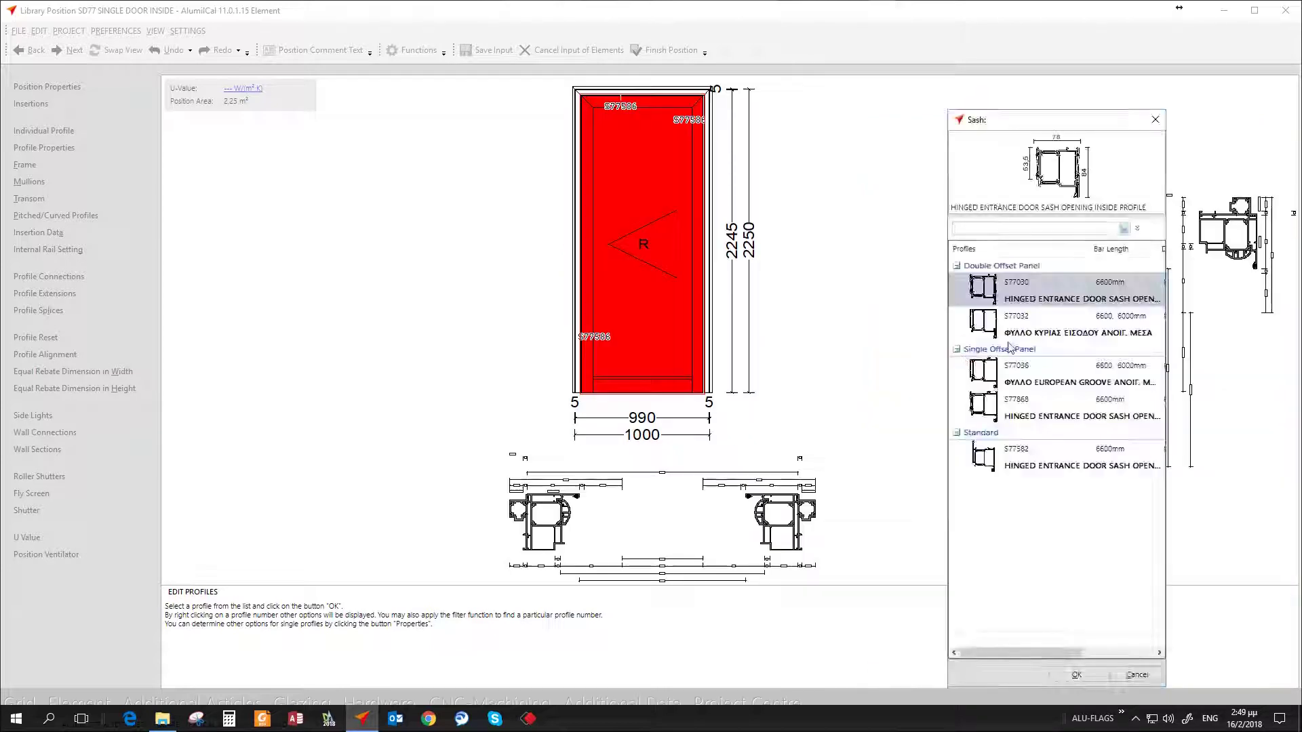
pyautogui.click(1014, 453)
pyautogui.press('Return')
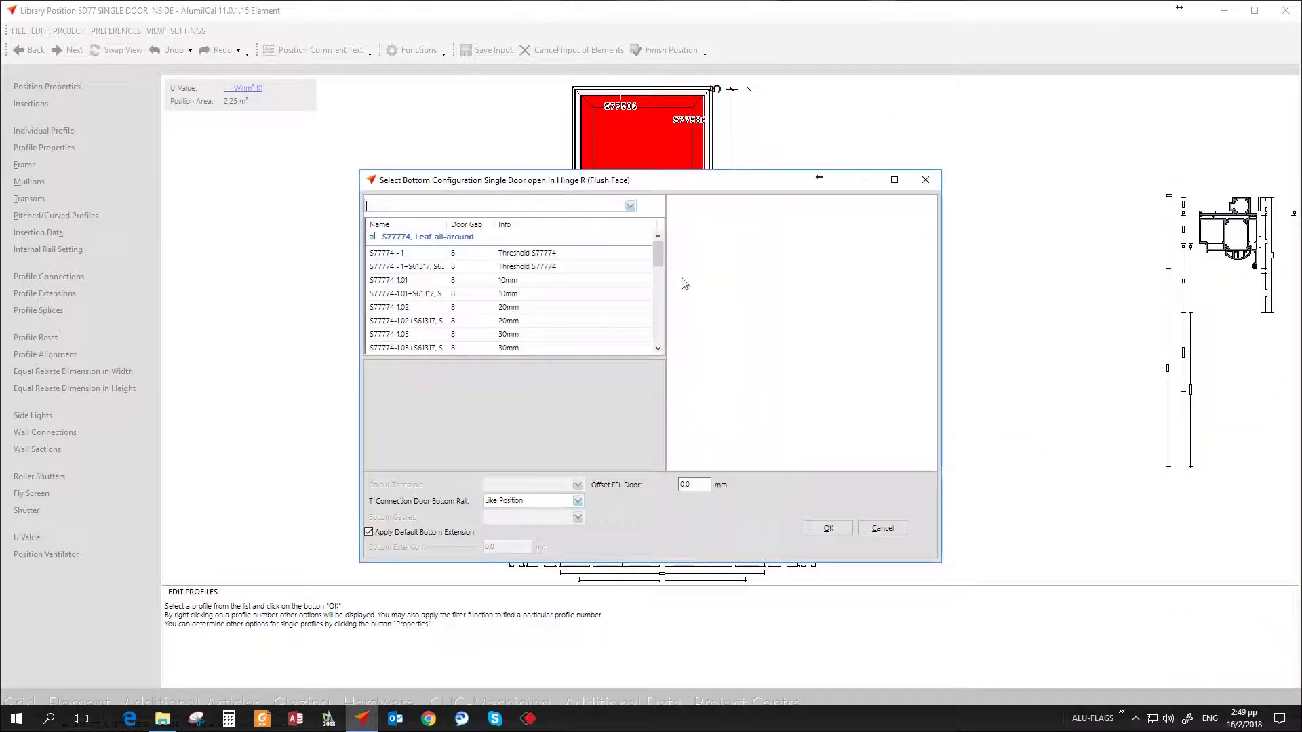
# Step: Choose the S77774 - 1 threshold as the door's bottom configuration, set its colour to Mill Finish, and accept it
pyautogui.click(577, 484)
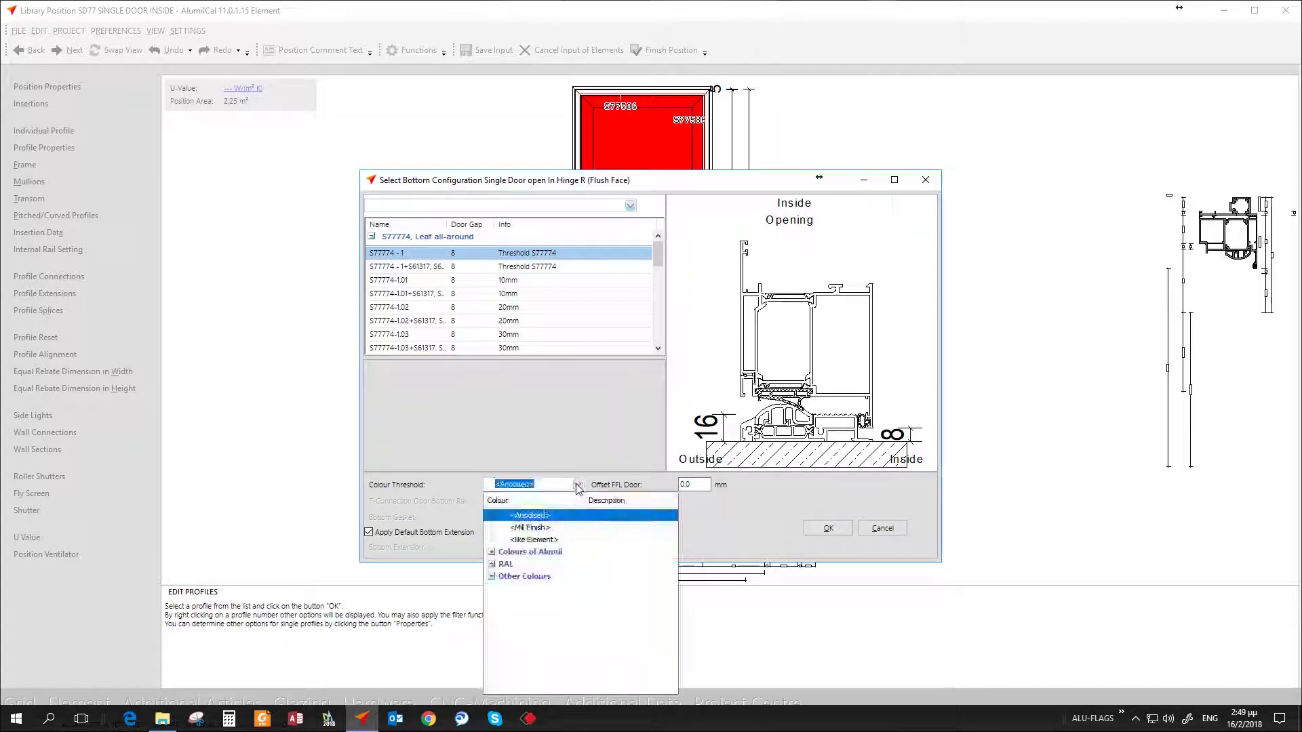
pyautogui.click(531, 527)
pyautogui.click(826, 527)
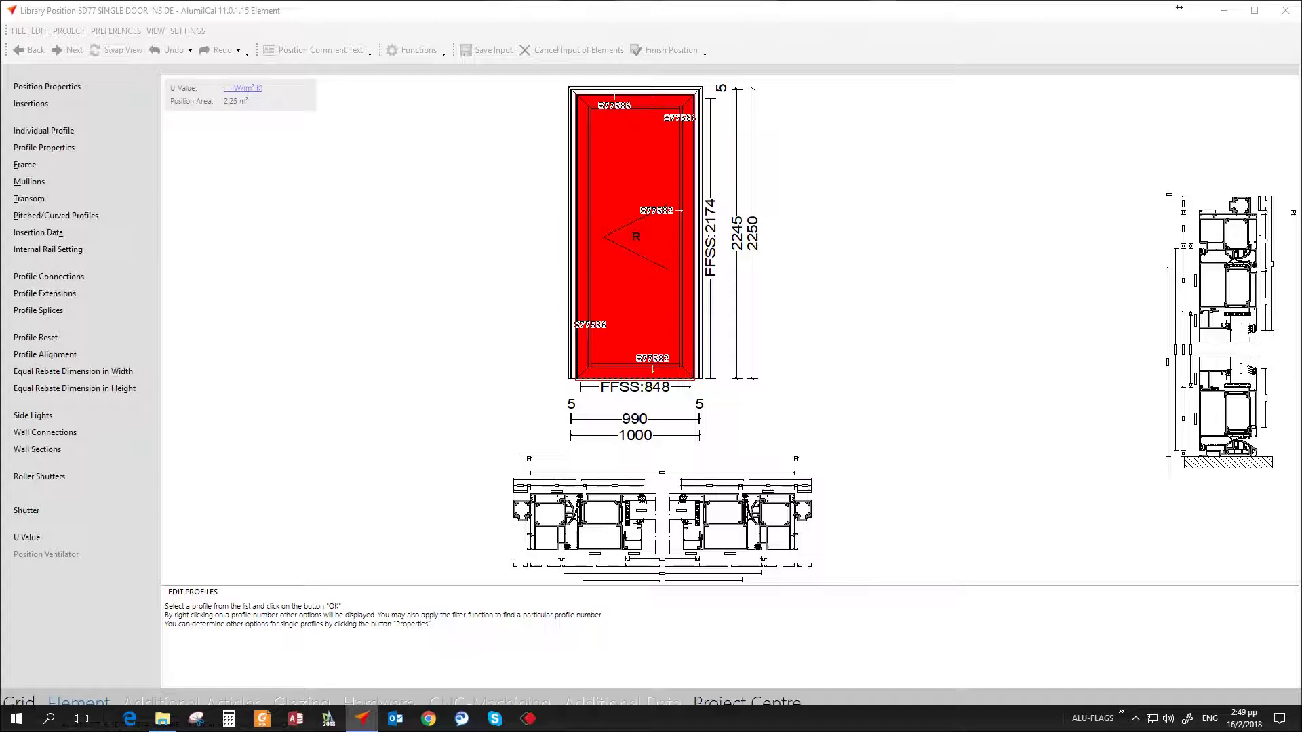
# Step: Set the door's centre gasket to Per Metre and accept the position properties
pyautogui.click(695, 464)
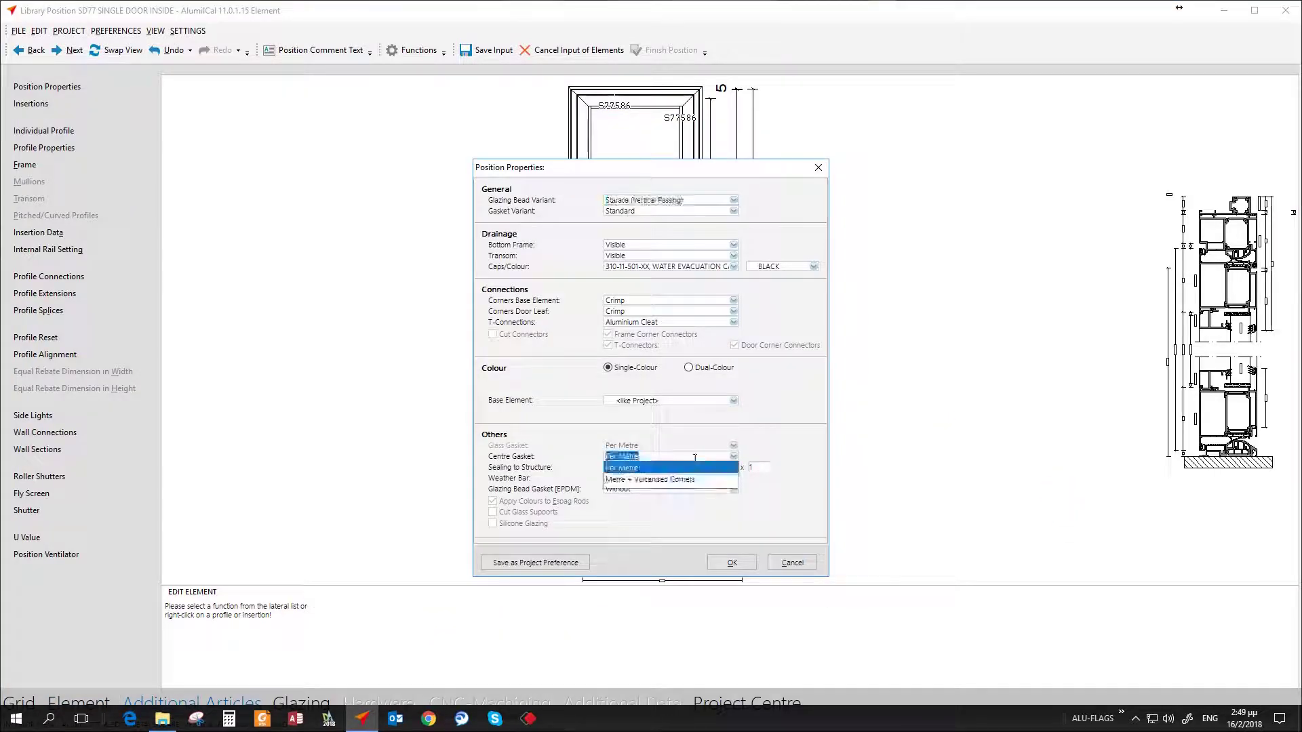
pyautogui.click(627, 472)
pyautogui.click(735, 561)
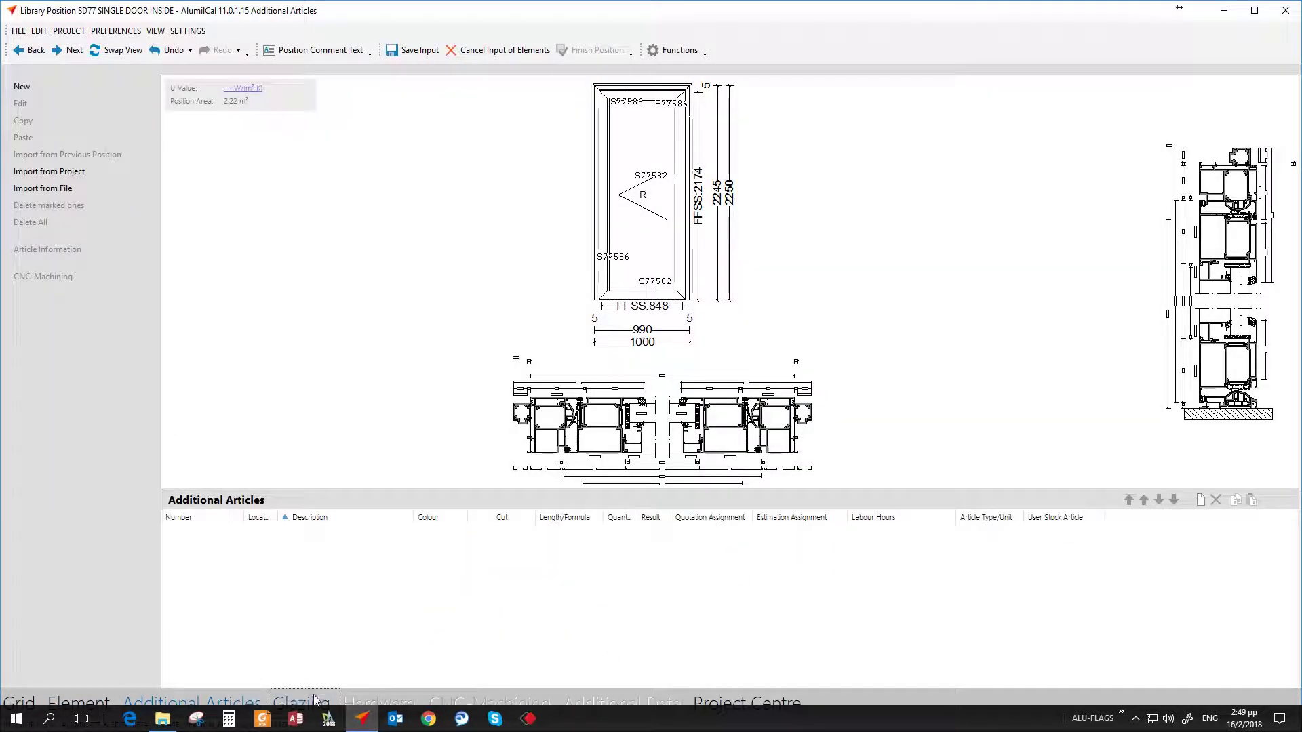
pyautogui.click(313, 698)
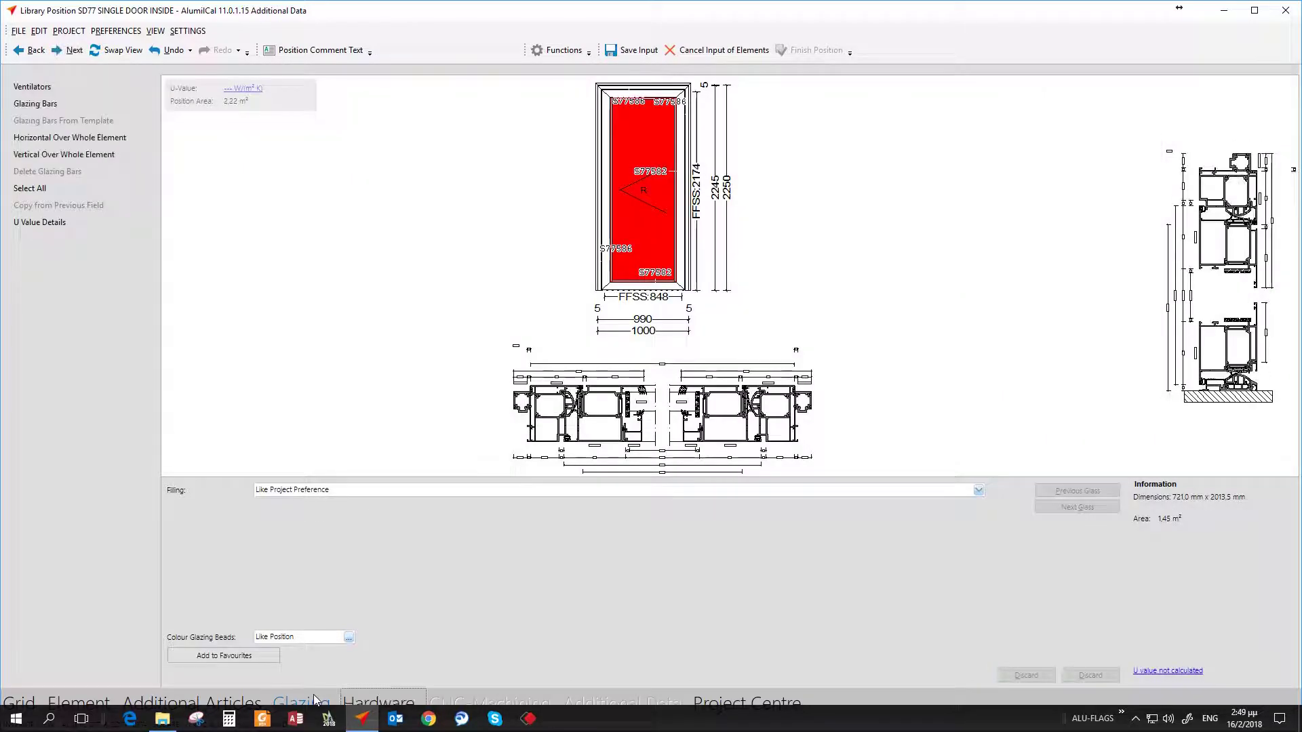
pyautogui.click(378, 701)
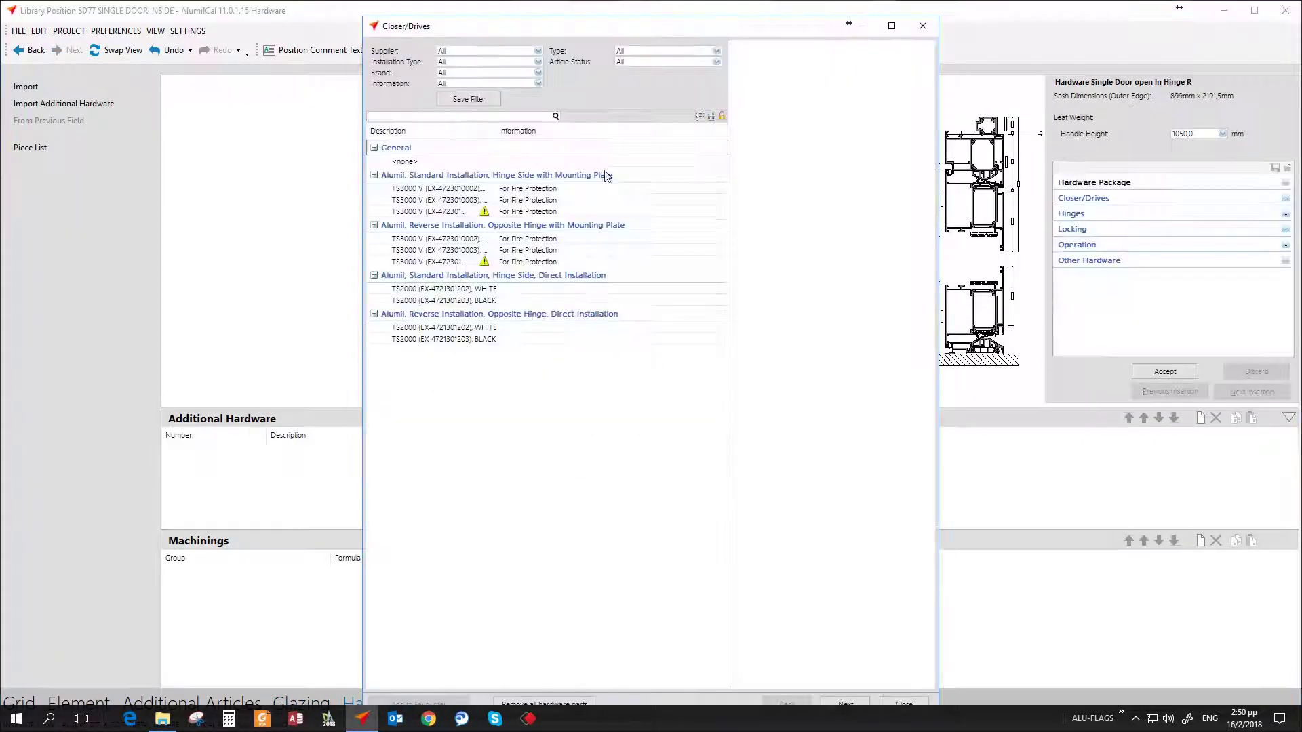
pyautogui.click(451, 162)
pyautogui.click(450, 190)
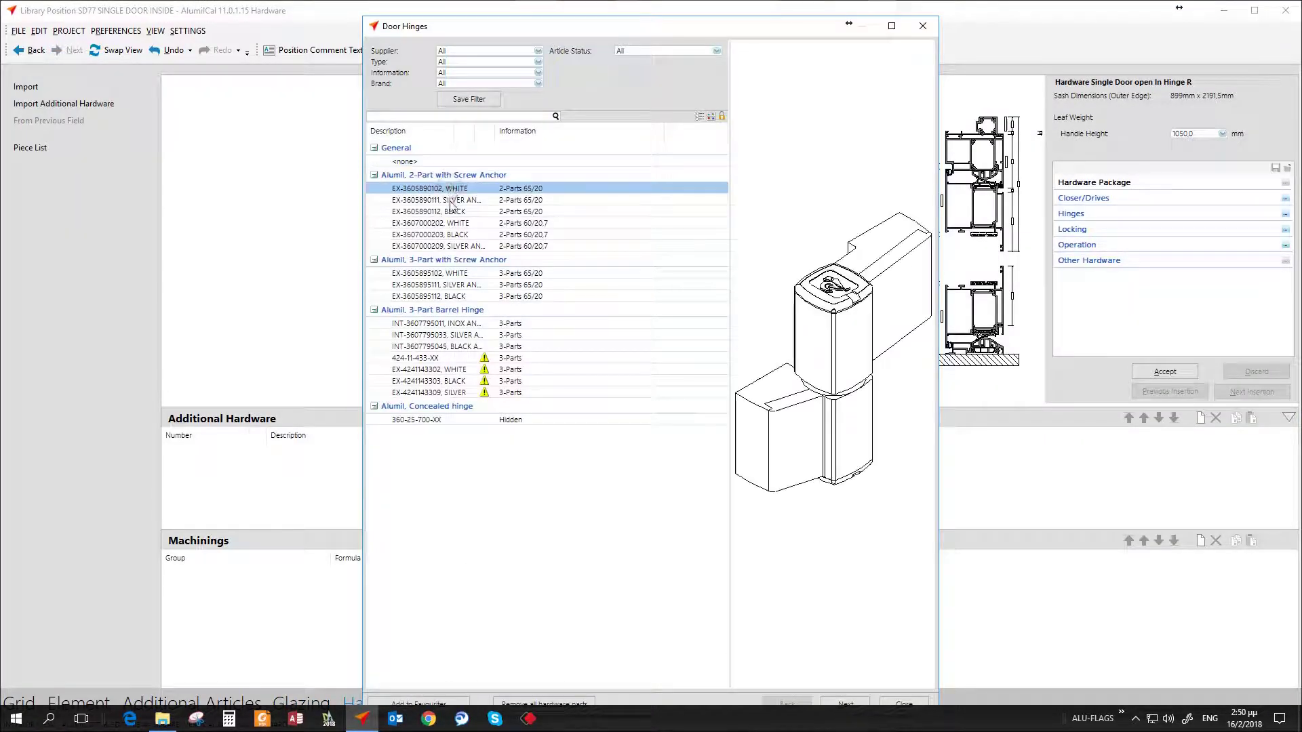
pyautogui.click(450, 201)
pyautogui.click(450, 212)
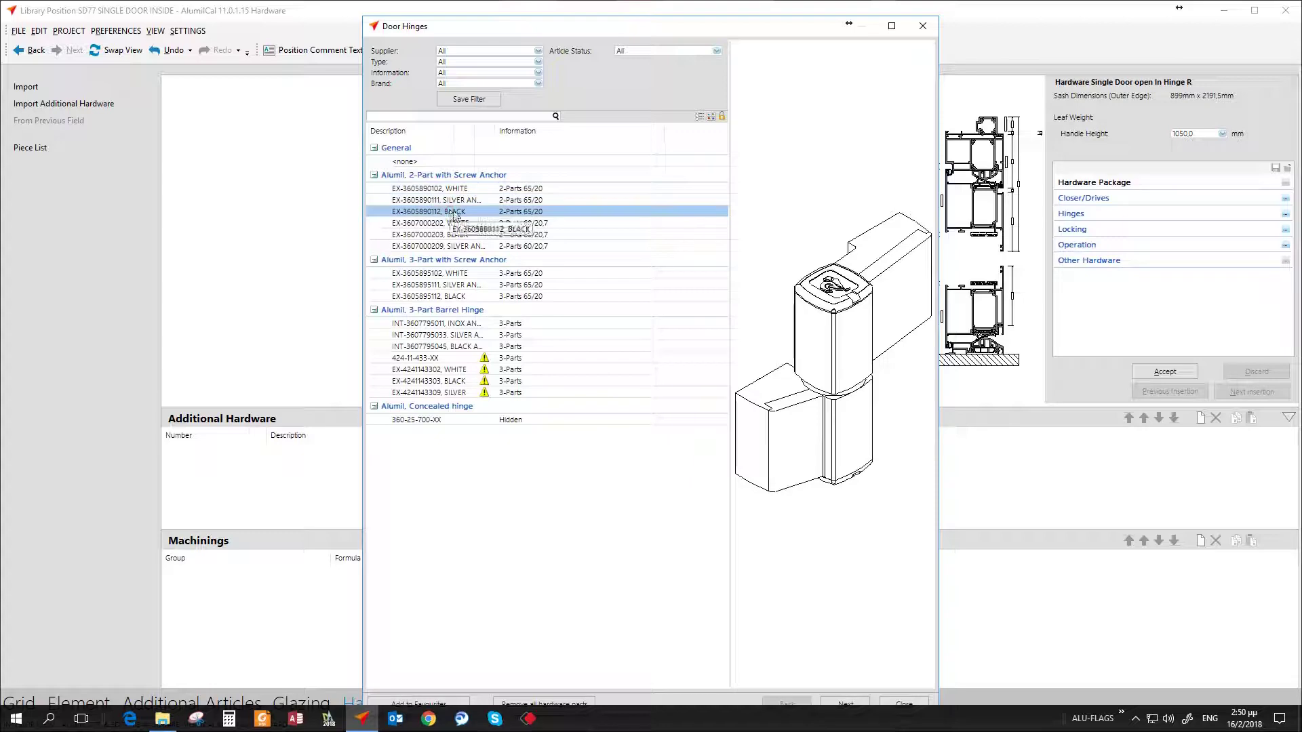
pyautogui.doubleClick(519, 215)
pyautogui.click(395, 100)
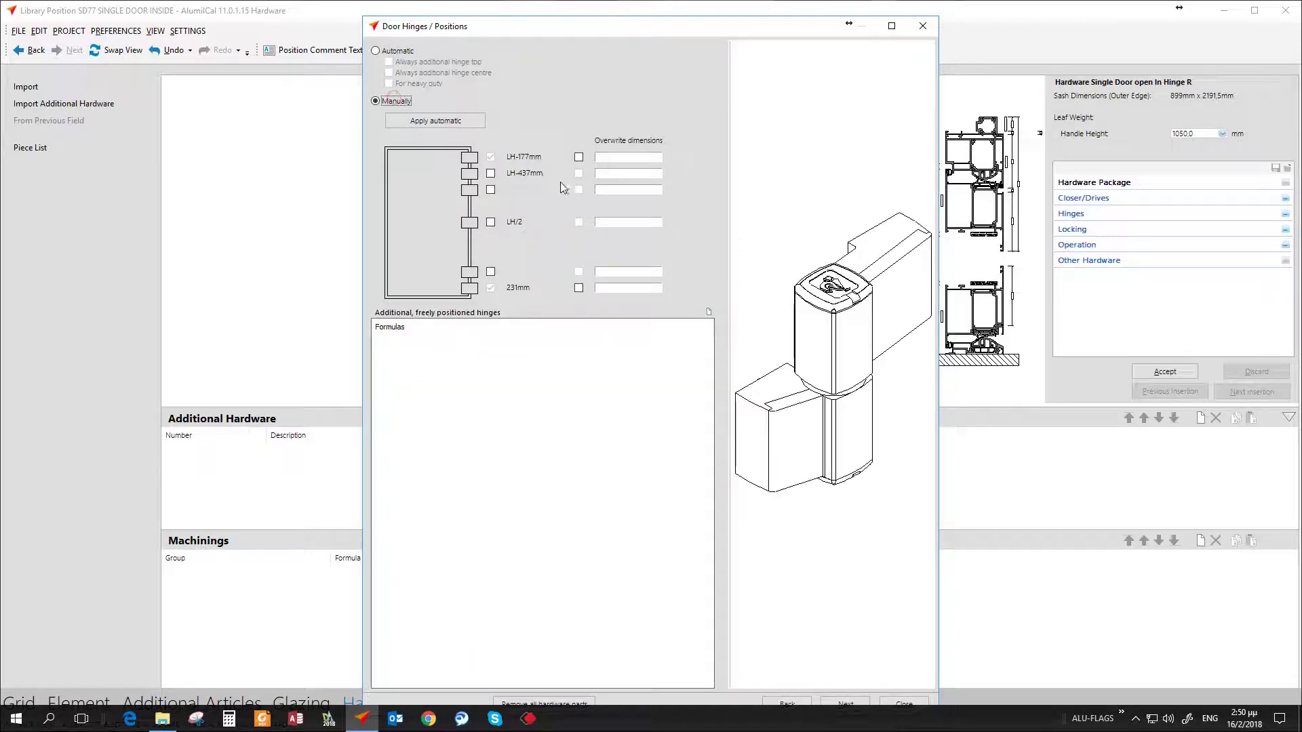
pyautogui.click(846, 703)
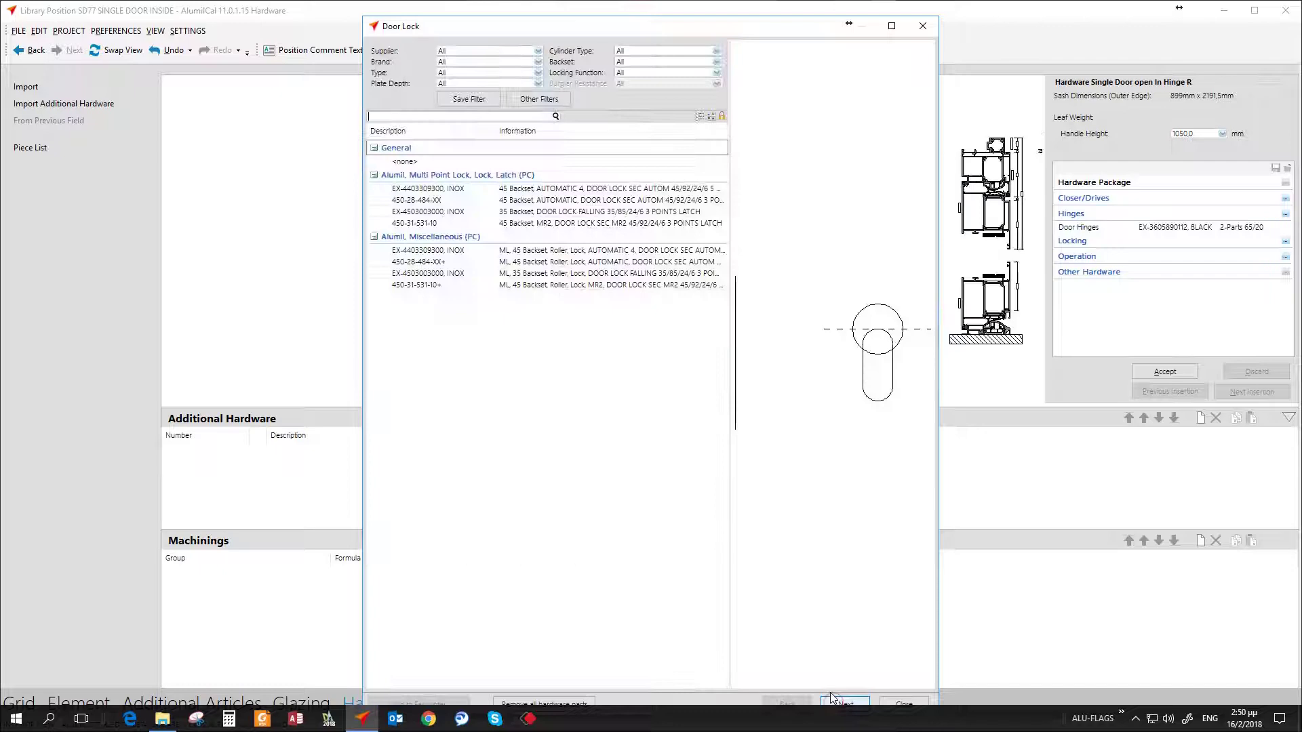
pyautogui.doubleClick(547, 189)
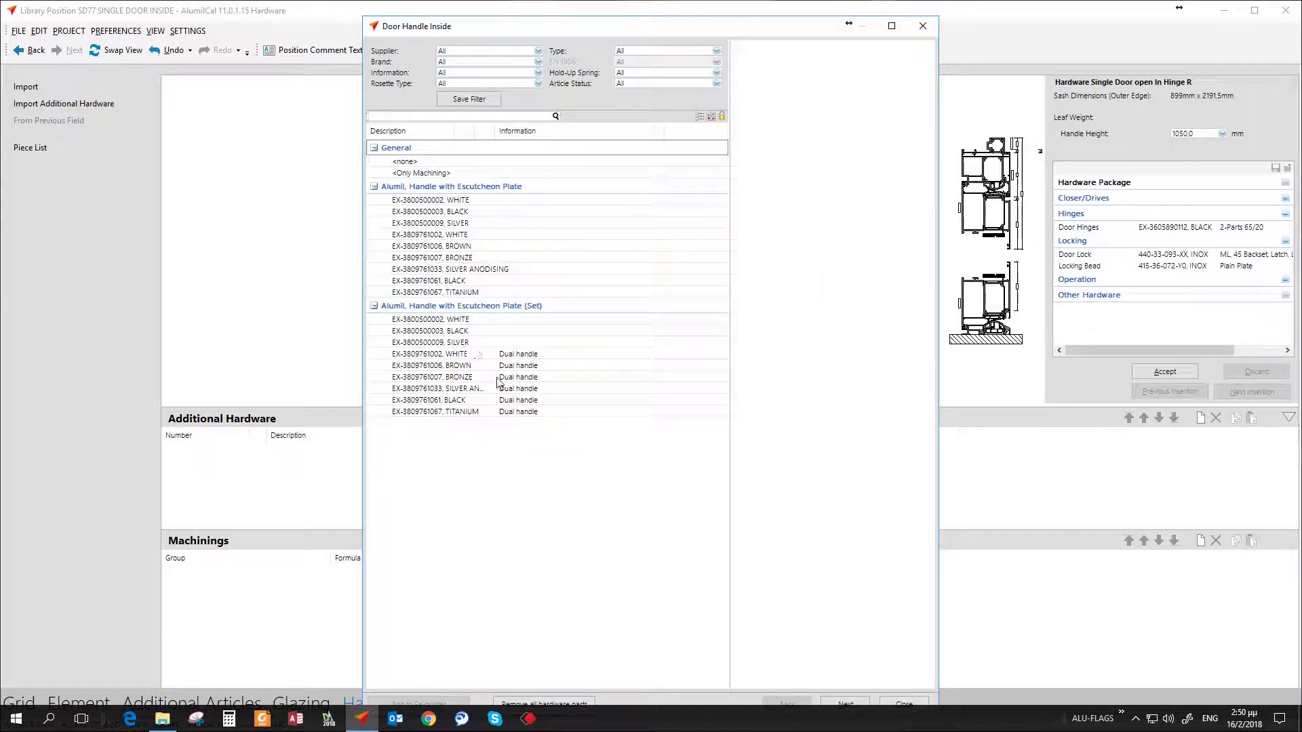
pyautogui.doubleClick(520, 404)
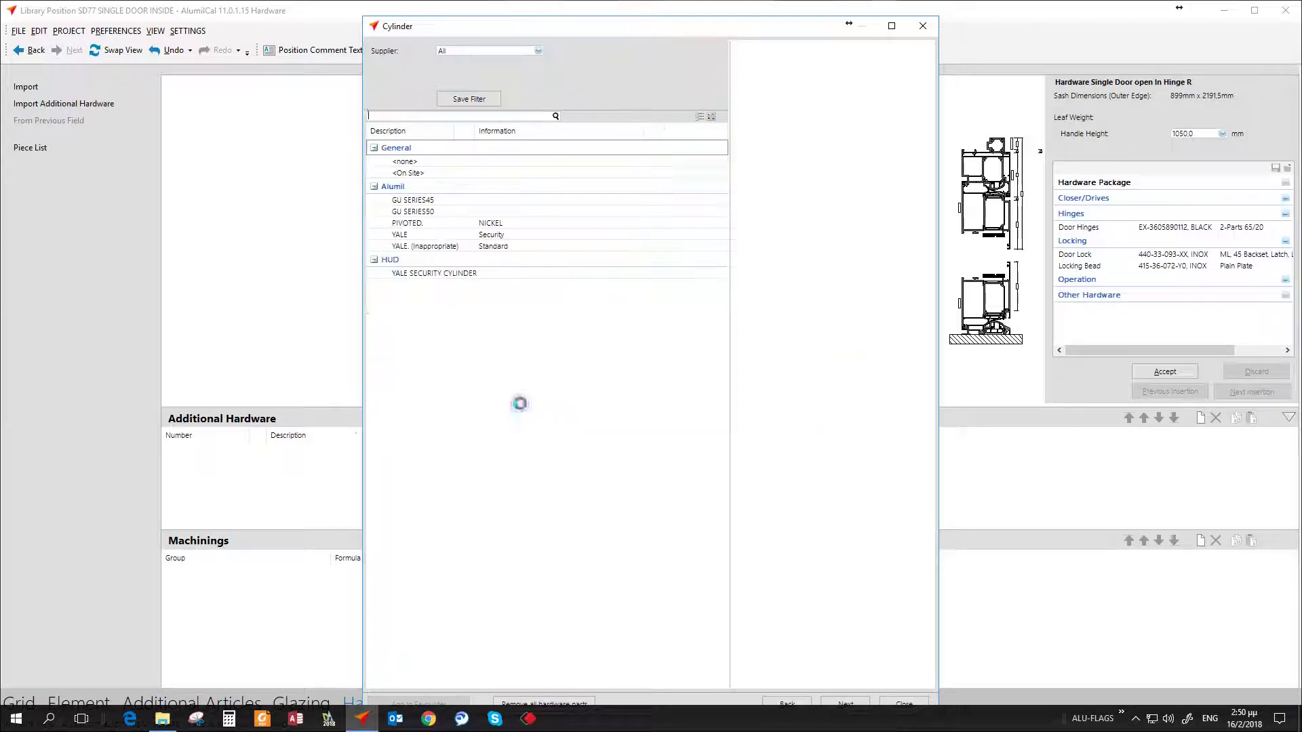
pyautogui.doubleClick(497, 238)
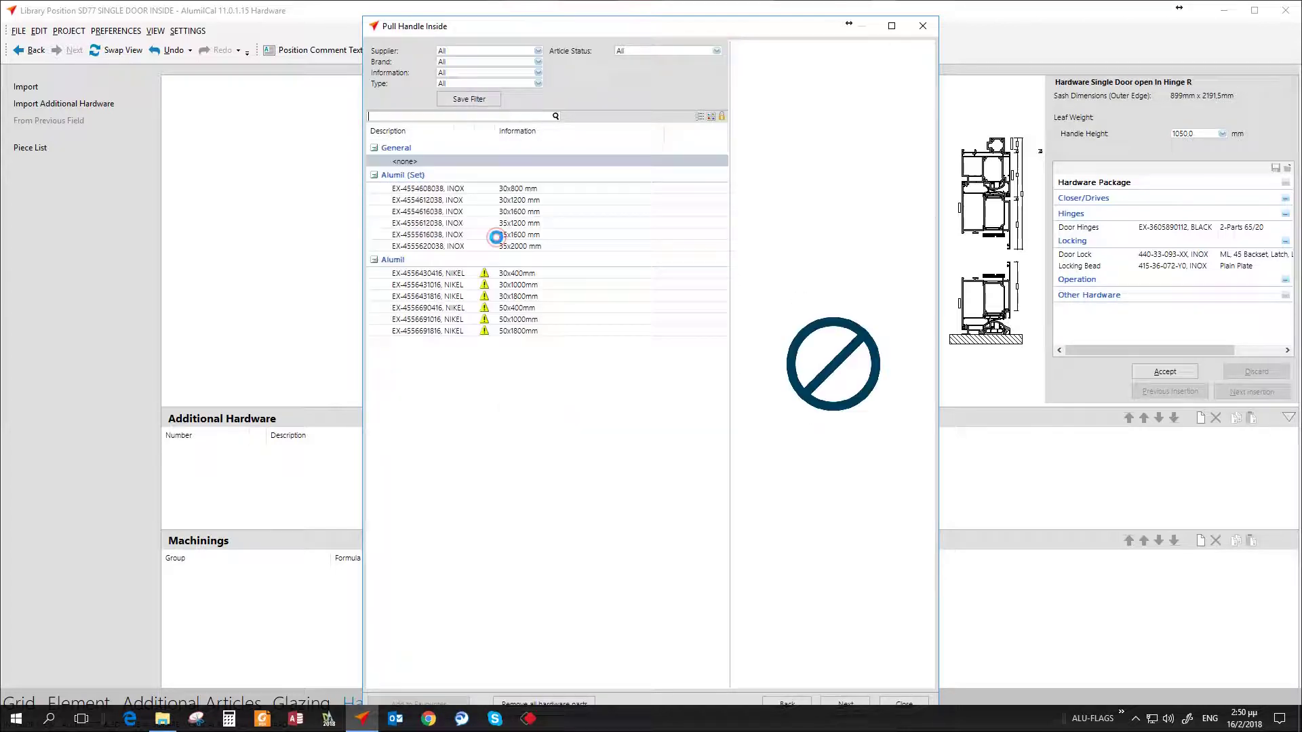
pyautogui.doubleClick(491, 161)
pyautogui.click(1164, 371)
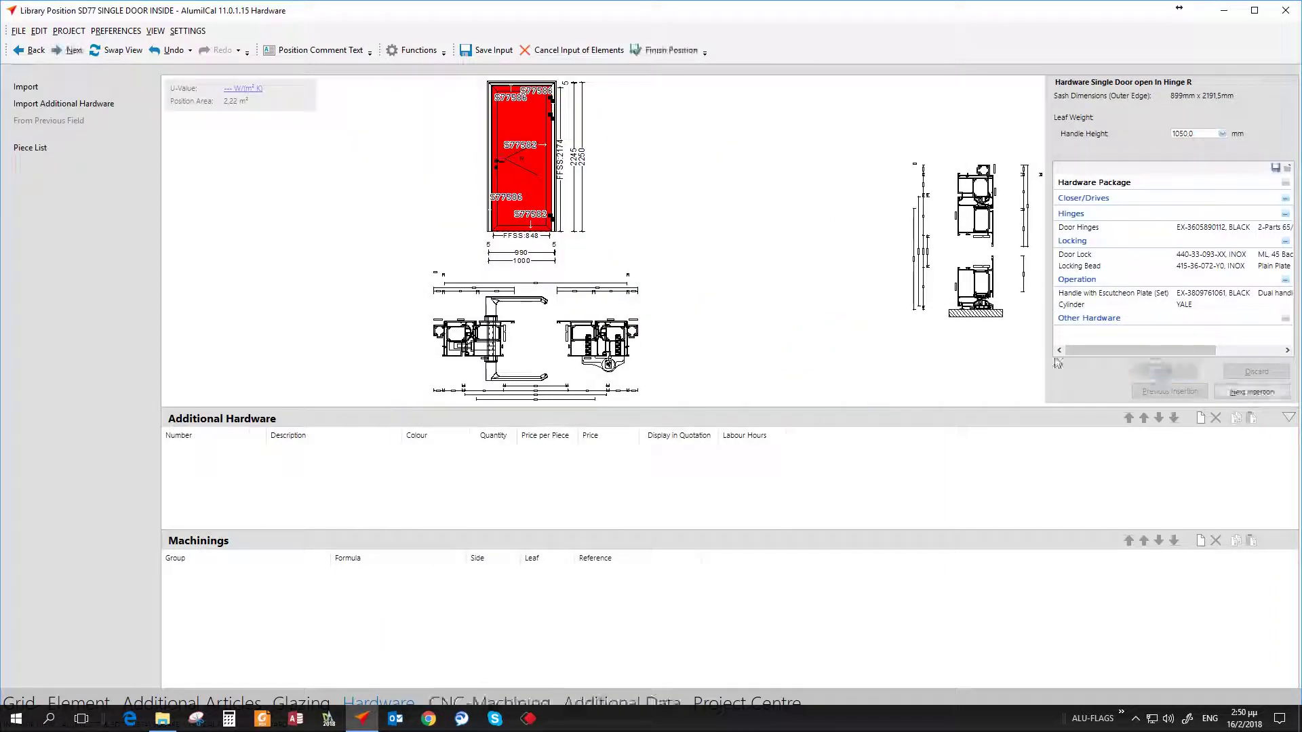
pyautogui.click(662, 57)
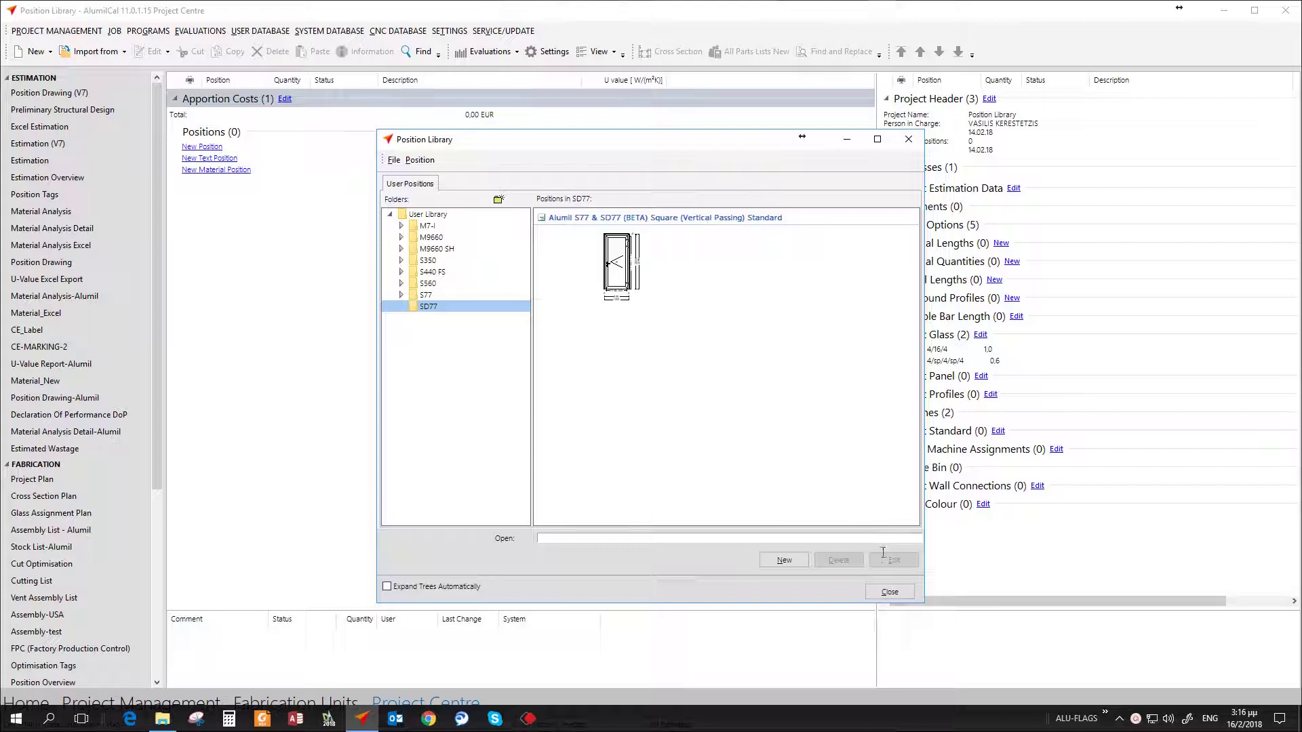
# Step: Close the position library and create new position 001 in the Alumil M7 system with a three-column, five-row grid
pyautogui.click(889, 593)
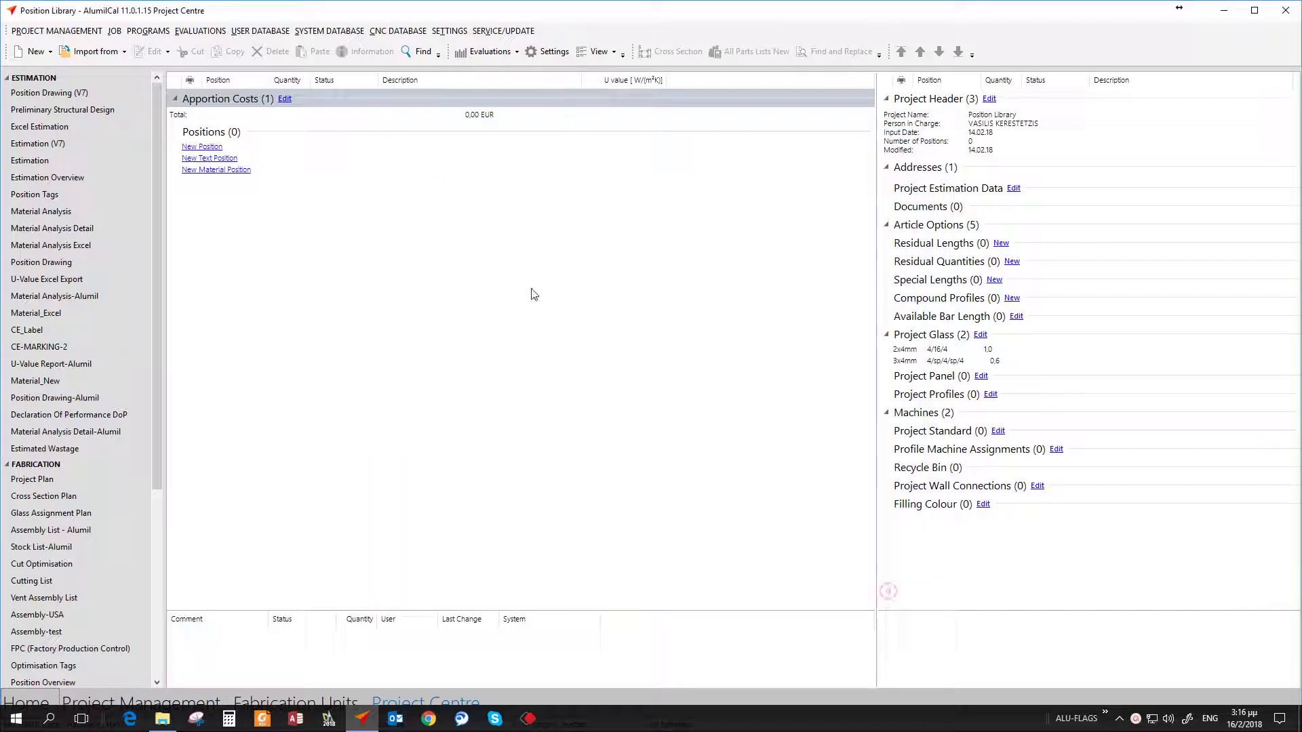
pyautogui.click(210, 148)
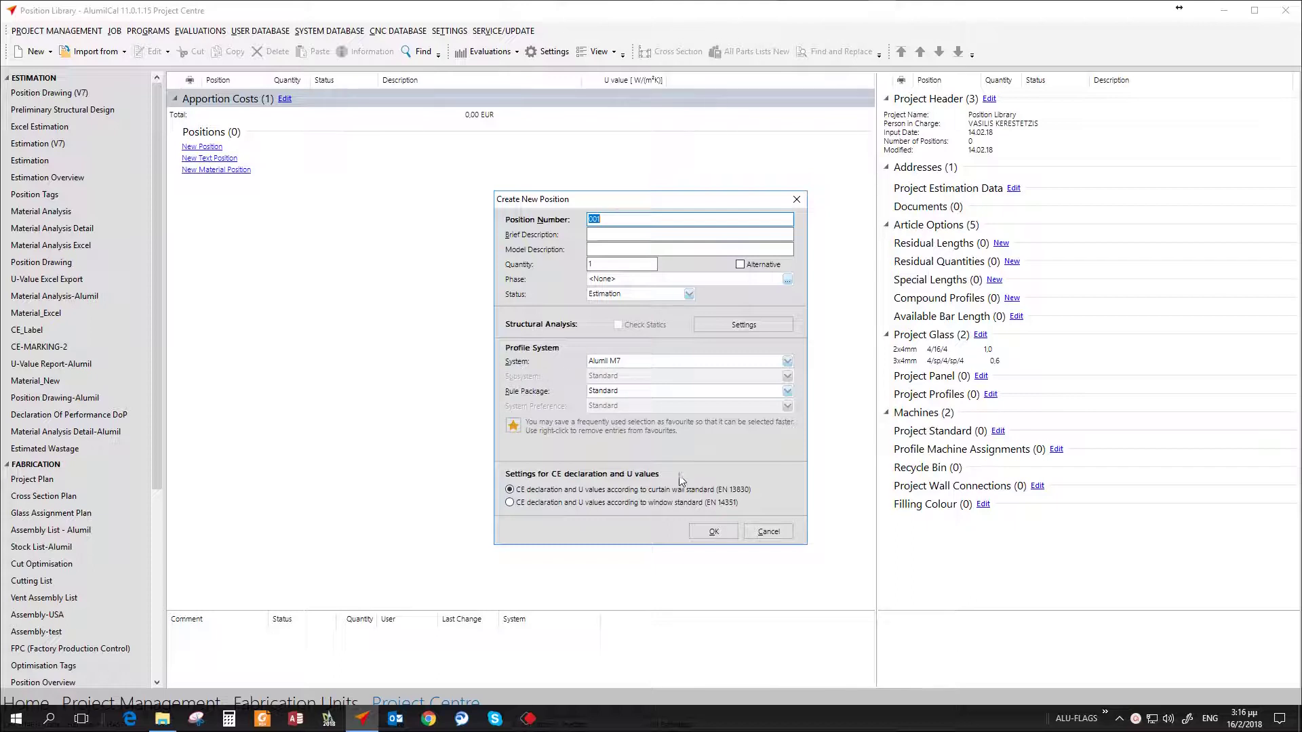
pyautogui.click(713, 533)
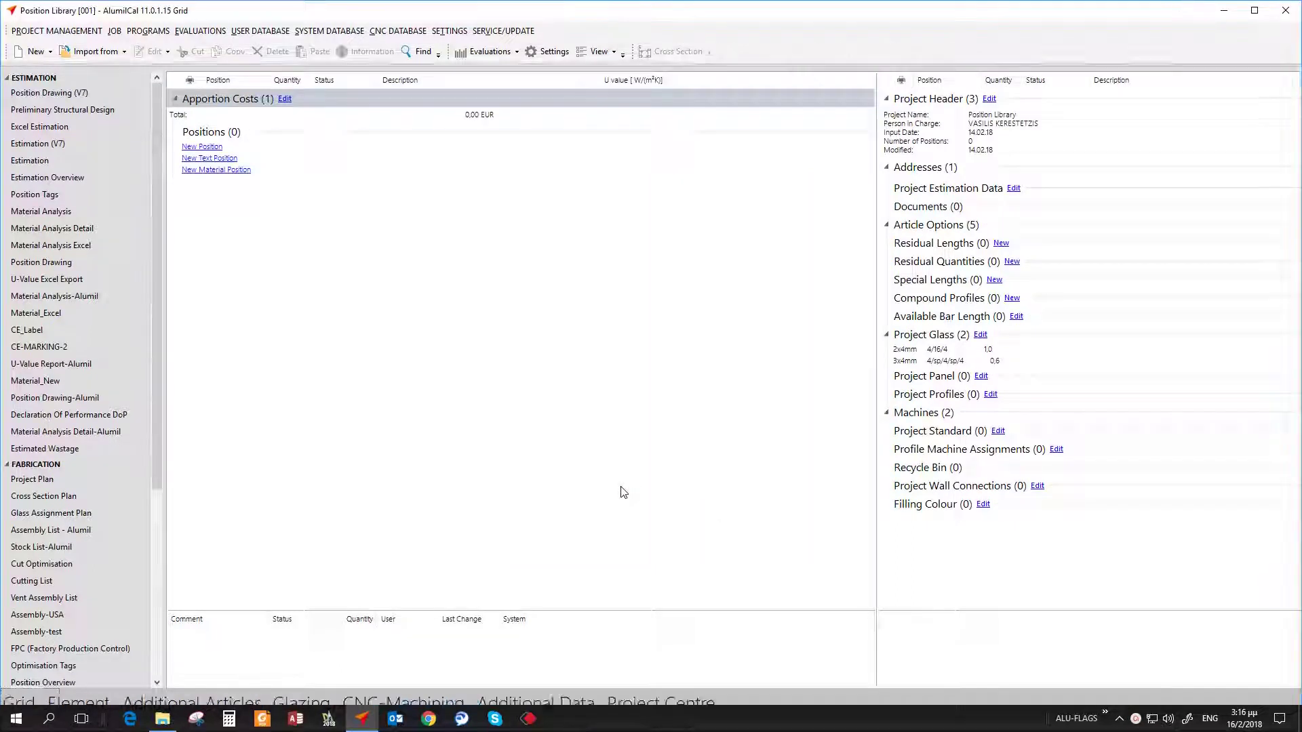
pyautogui.press('Return')
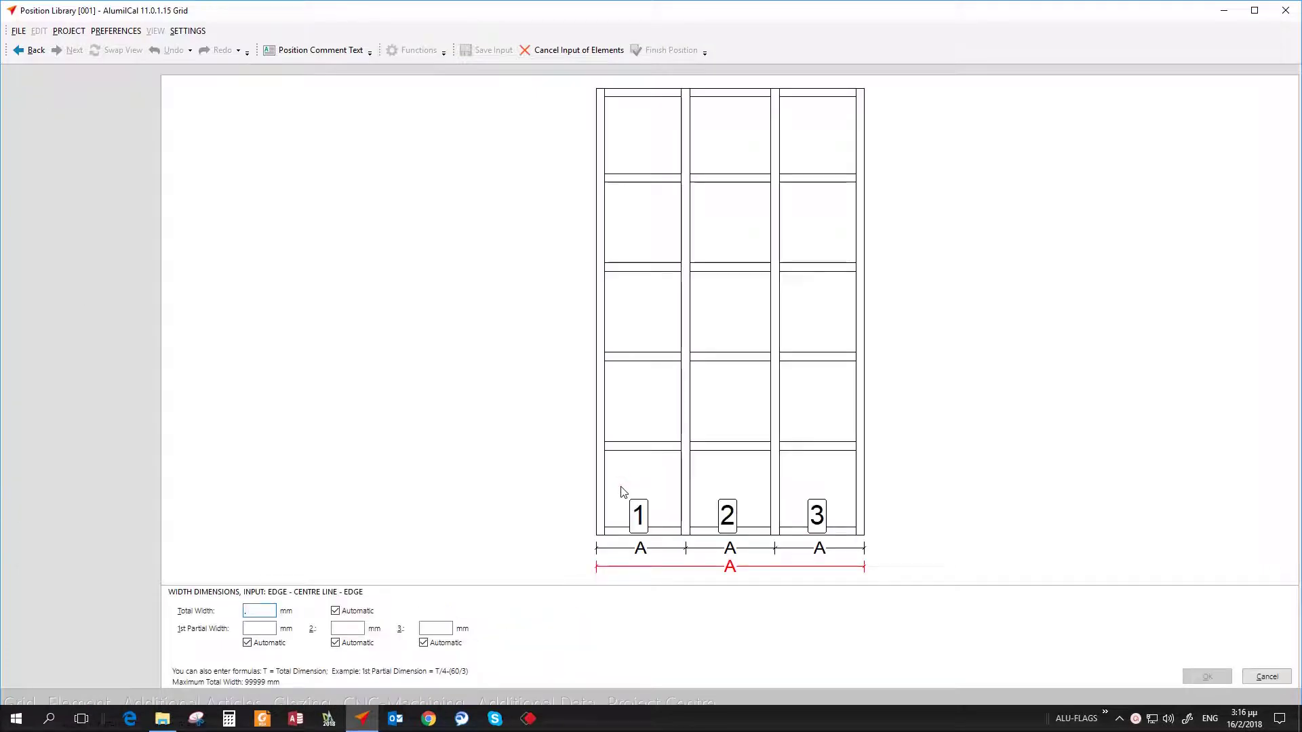
# Step: Set the three partial widths of the curtain wall grid to 1100 mm each
pyautogui.write('110')
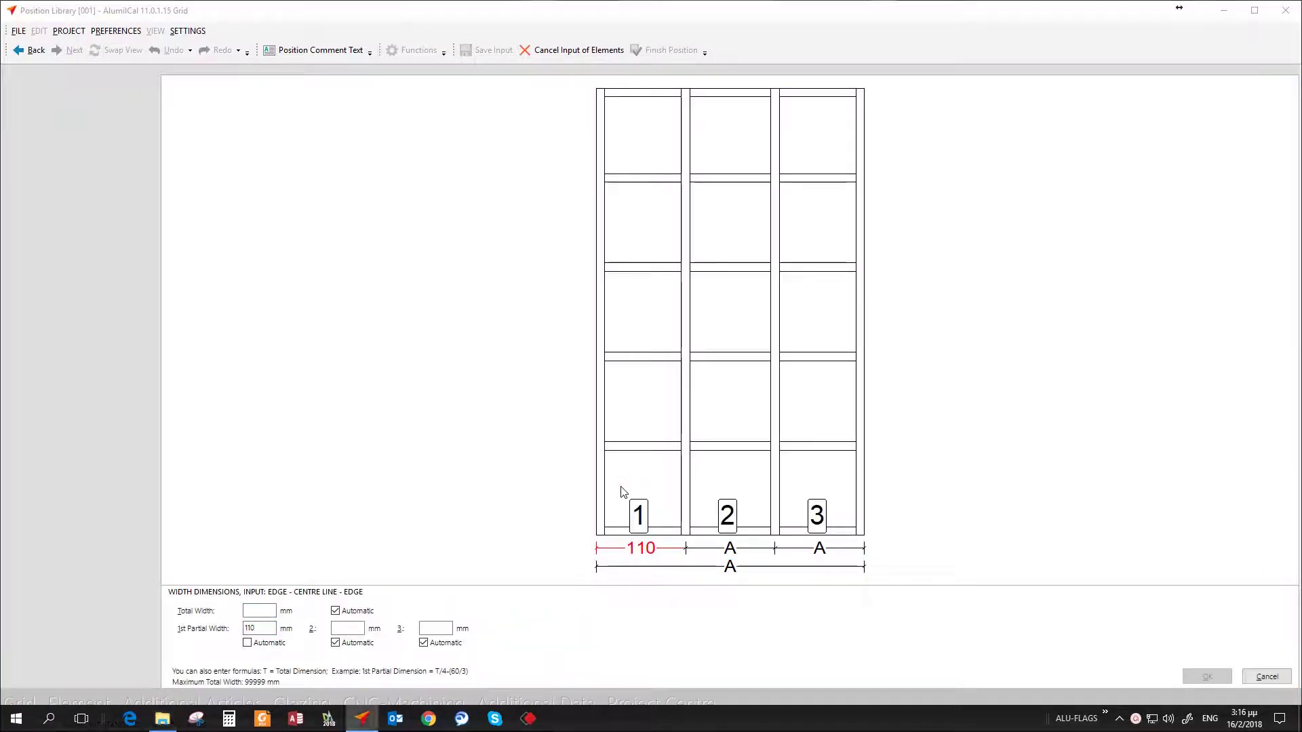
pyautogui.write('0')
pyautogui.press('Tab')
pyautogui.write('1100')
pyautogui.press('Tab')
# Step: Set the grid's partial heights from bottom to top to 1100, 1150, 500, 1350 and 1350 mm
pyautogui.write('1100')
pyautogui.press('Return')
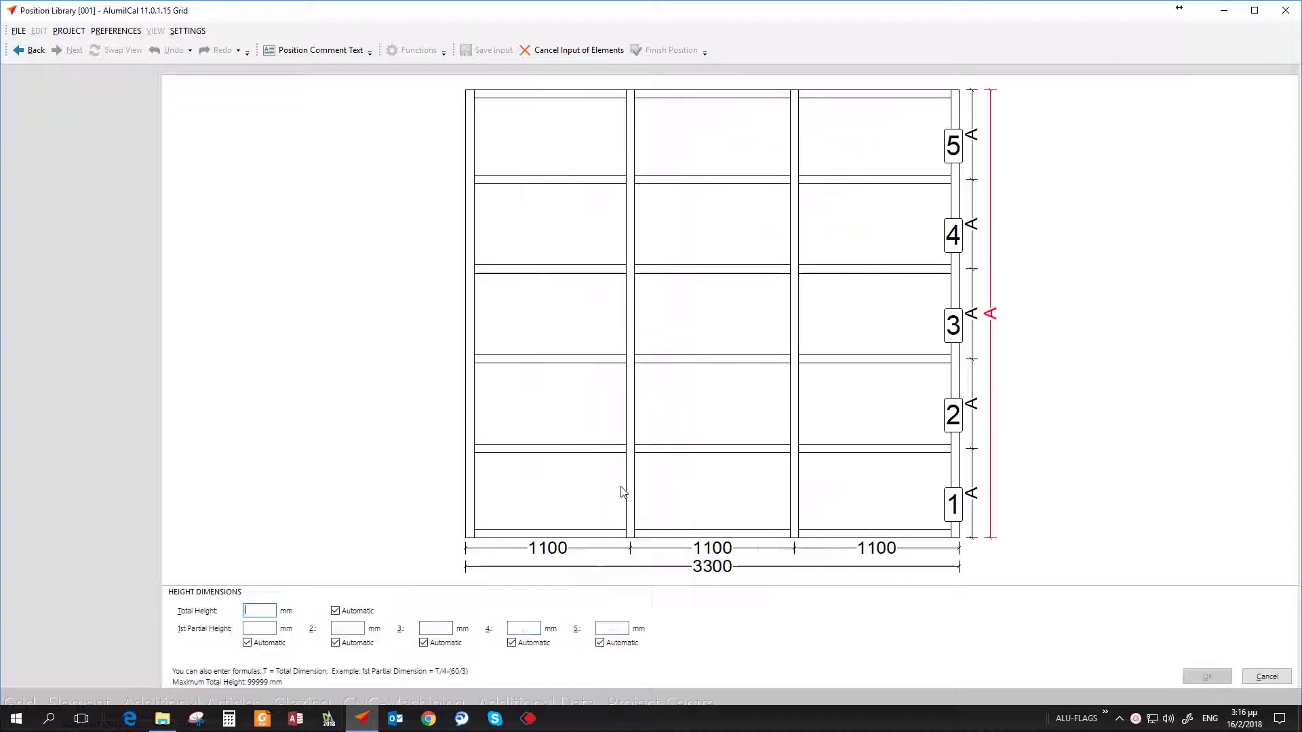
pyautogui.write('1100')
pyautogui.press('Tab')
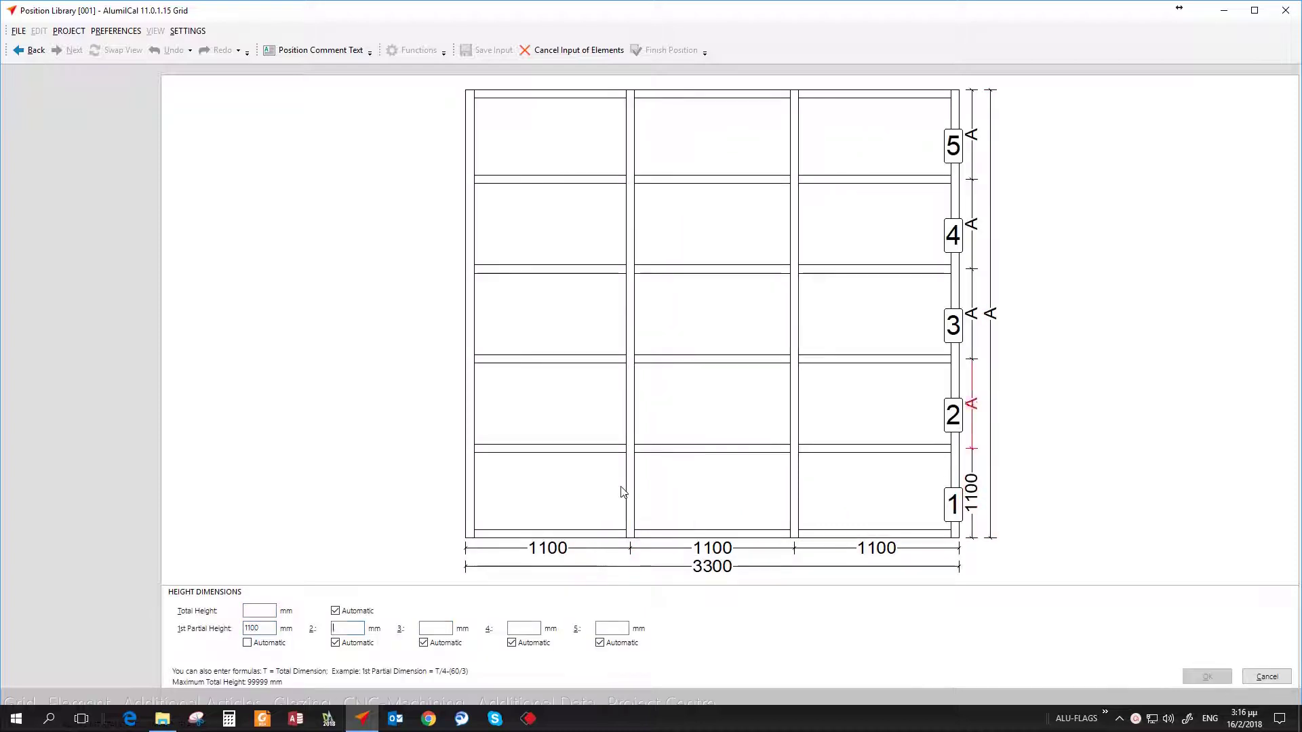
pyautogui.write('1150')
pyautogui.press('Tab')
pyautogui.write('500')
pyautogui.press('Tab')
pyautogui.write('1')
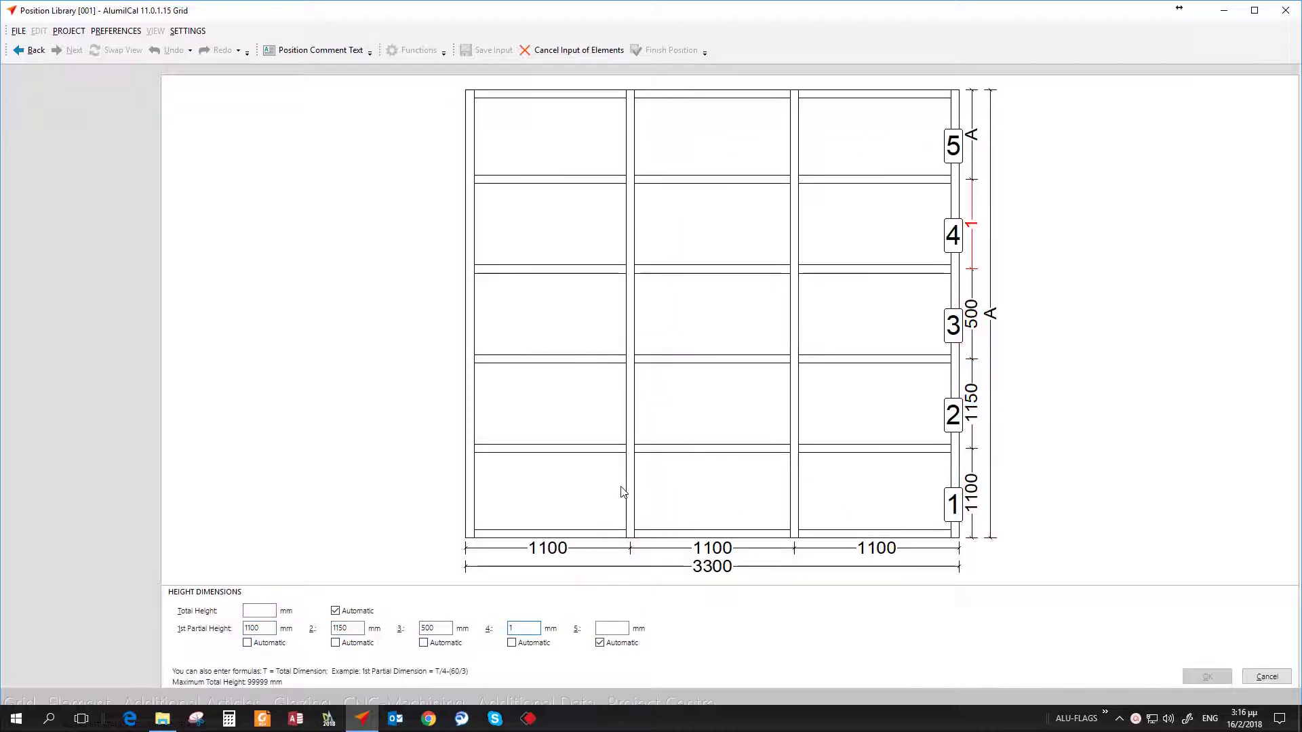
pyautogui.write('350')
pyautogui.press('Tab')
pyautogui.press('Return')
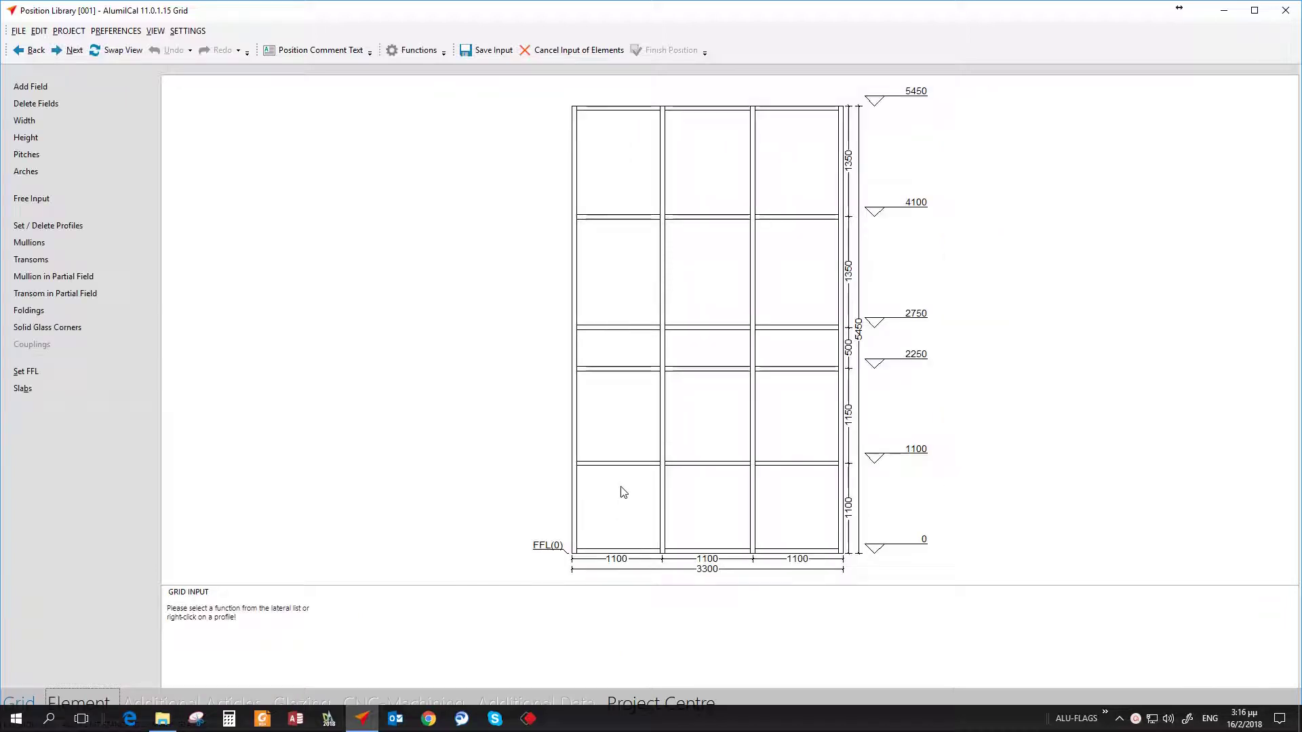
# Step: Delete the transom segments at 1100 mm height in the first and third columns of the grid
pyautogui.click(641, 463)
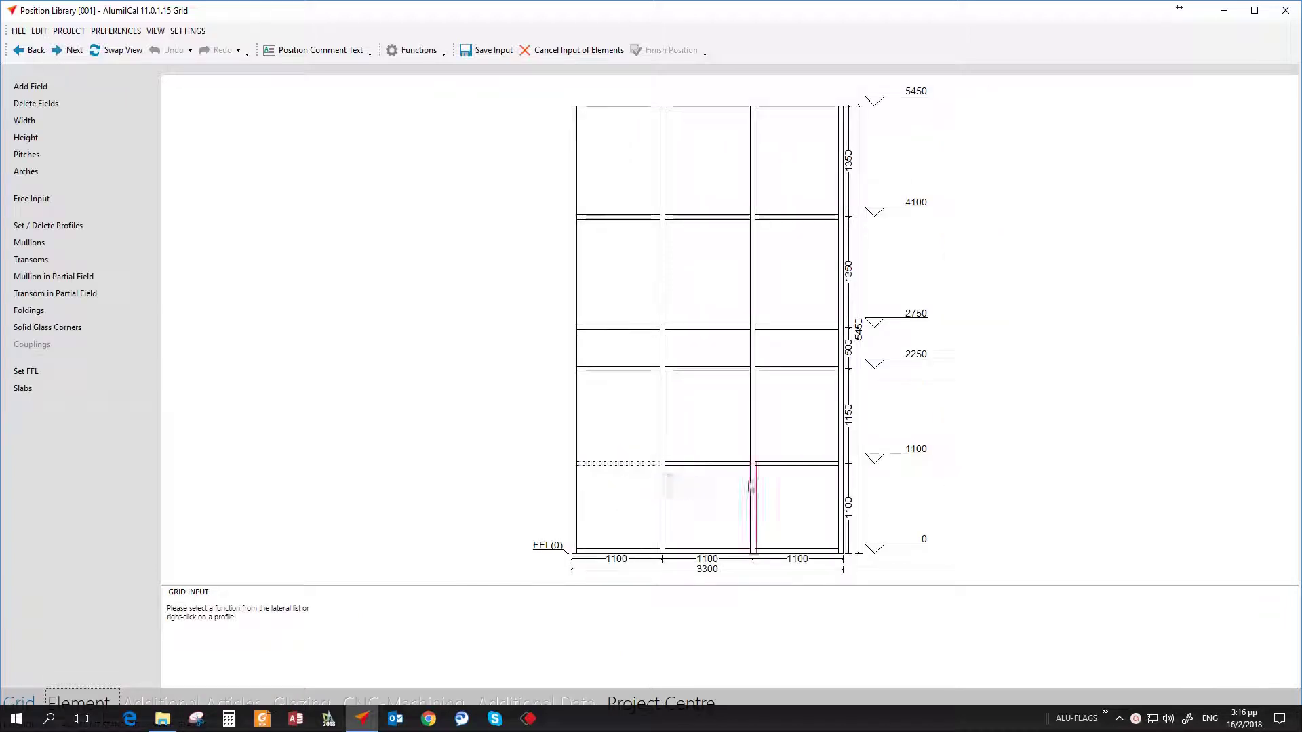
pyautogui.rightClick(787, 465)
pyautogui.moveTo(820, 487)
pyautogui.click(889, 488)
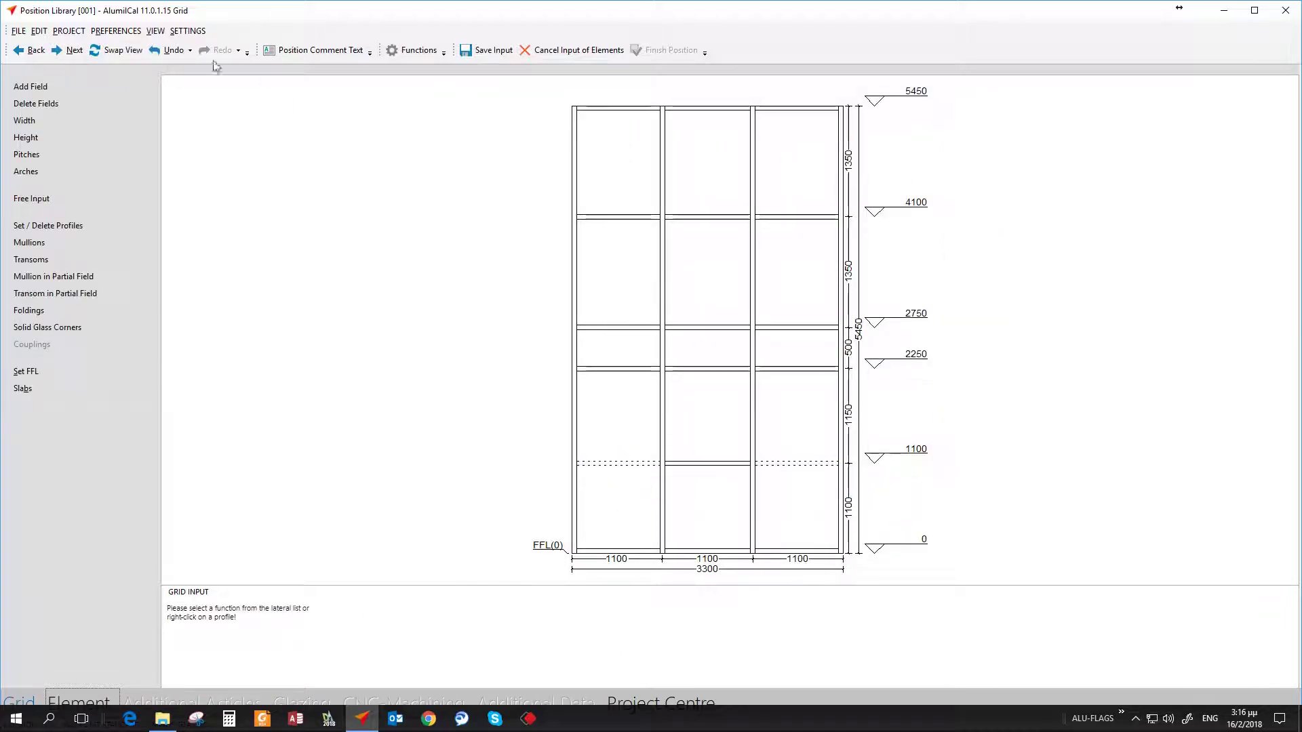
# Step: Set the curtain wall glass thickness to 28 mm and assign all mullions M70005 with M70025 pressure plate and M500063 cover
pyautogui.click(73, 50)
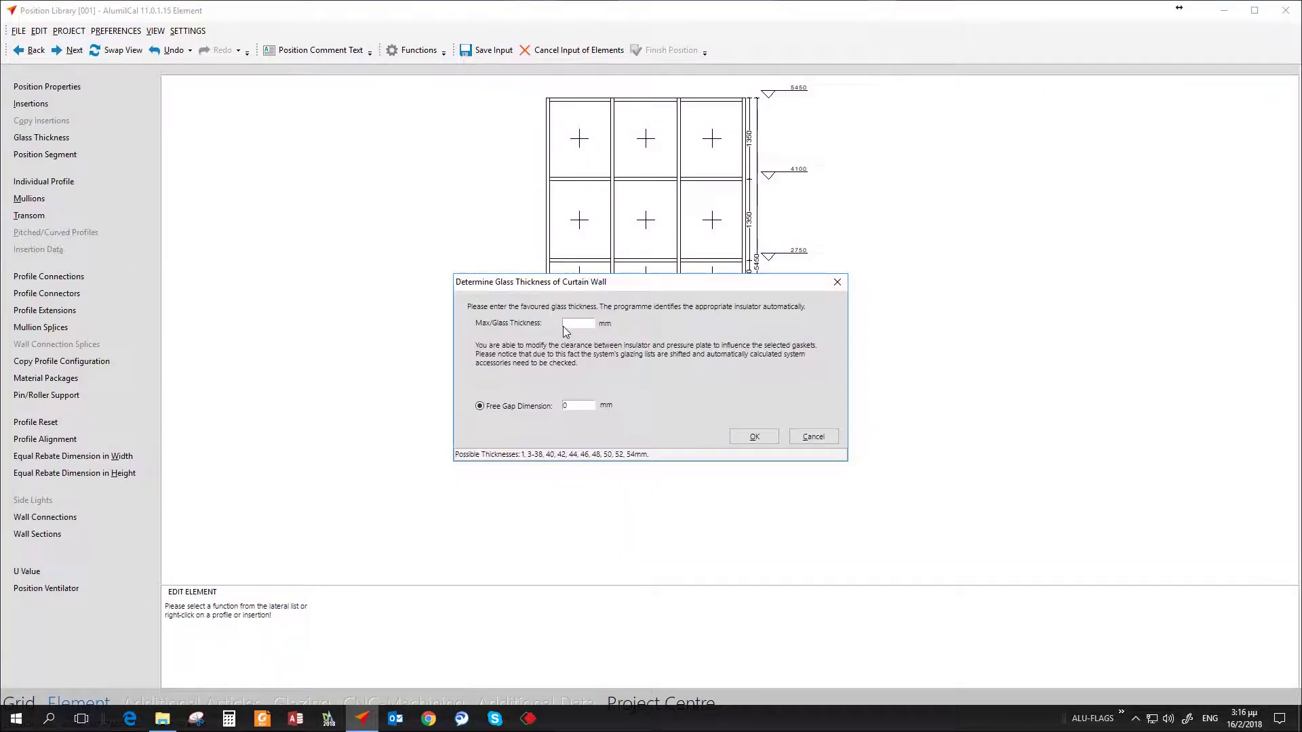
pyautogui.click(754, 436)
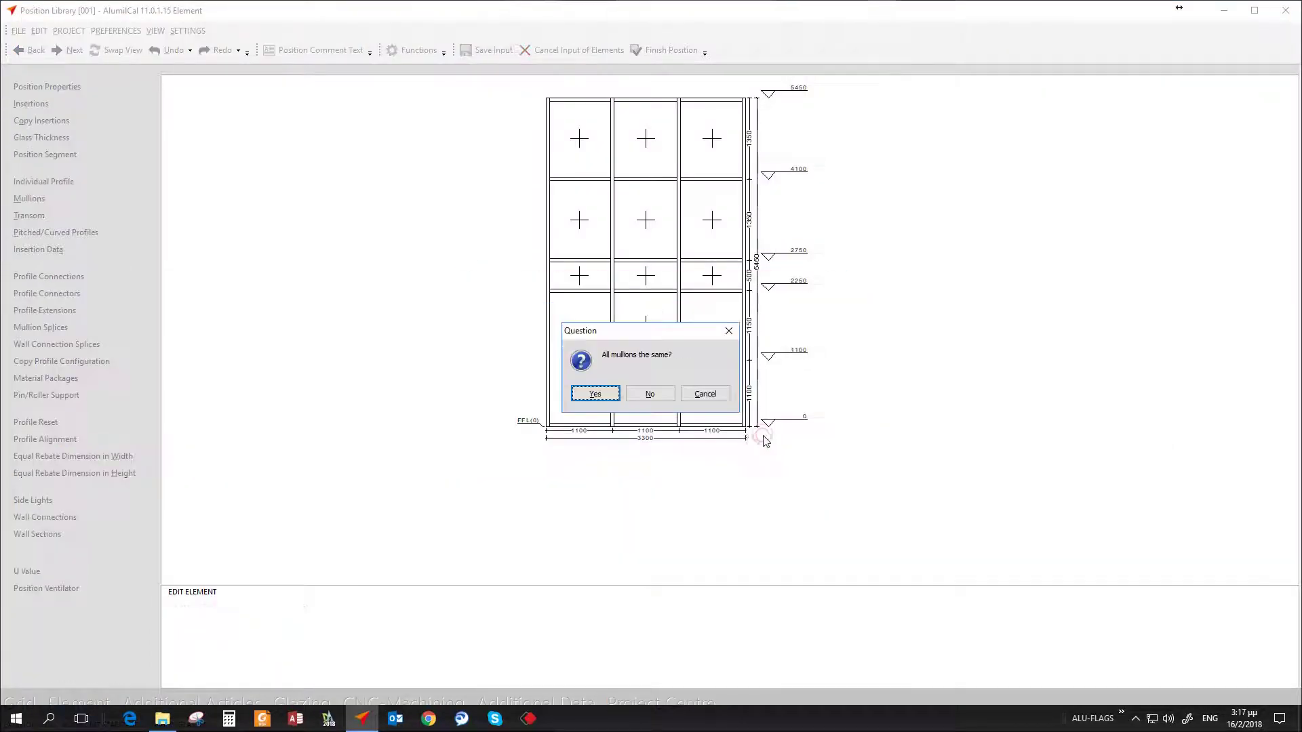
pyautogui.click(607, 384)
pyautogui.doubleClick(947, 350)
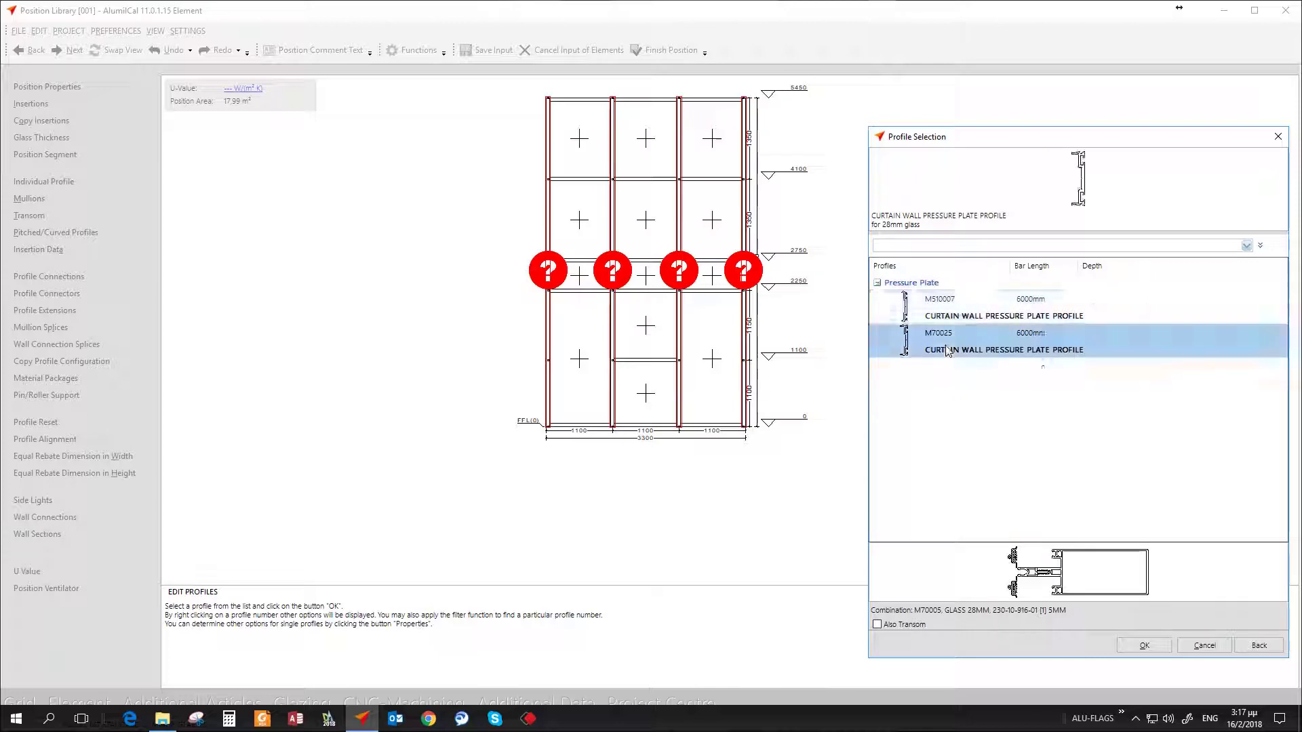
pyautogui.doubleClick(948, 316)
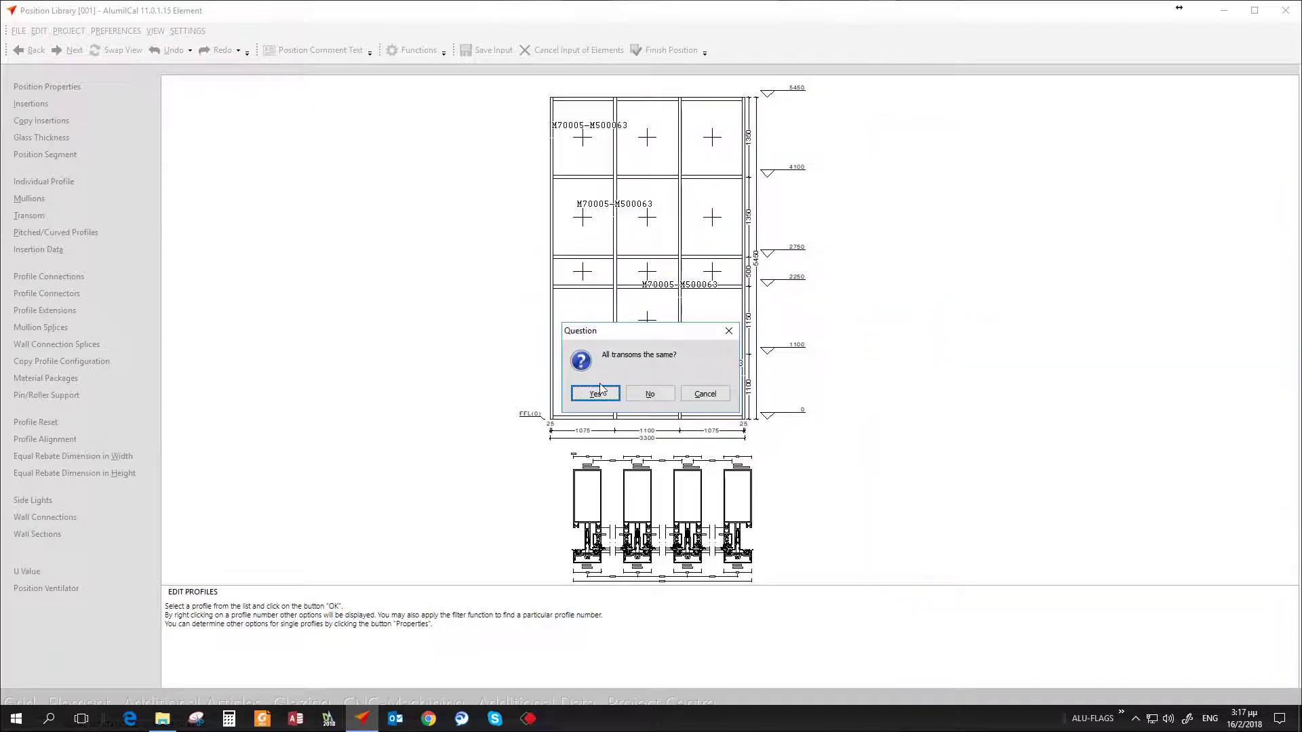
# Step: Assign all transoms the M70014 profile with the M70025 pressure plate and M70031 cover
pyautogui.click(595, 393)
pyautogui.doubleClick(980, 444)
pyautogui.doubleClick(970, 373)
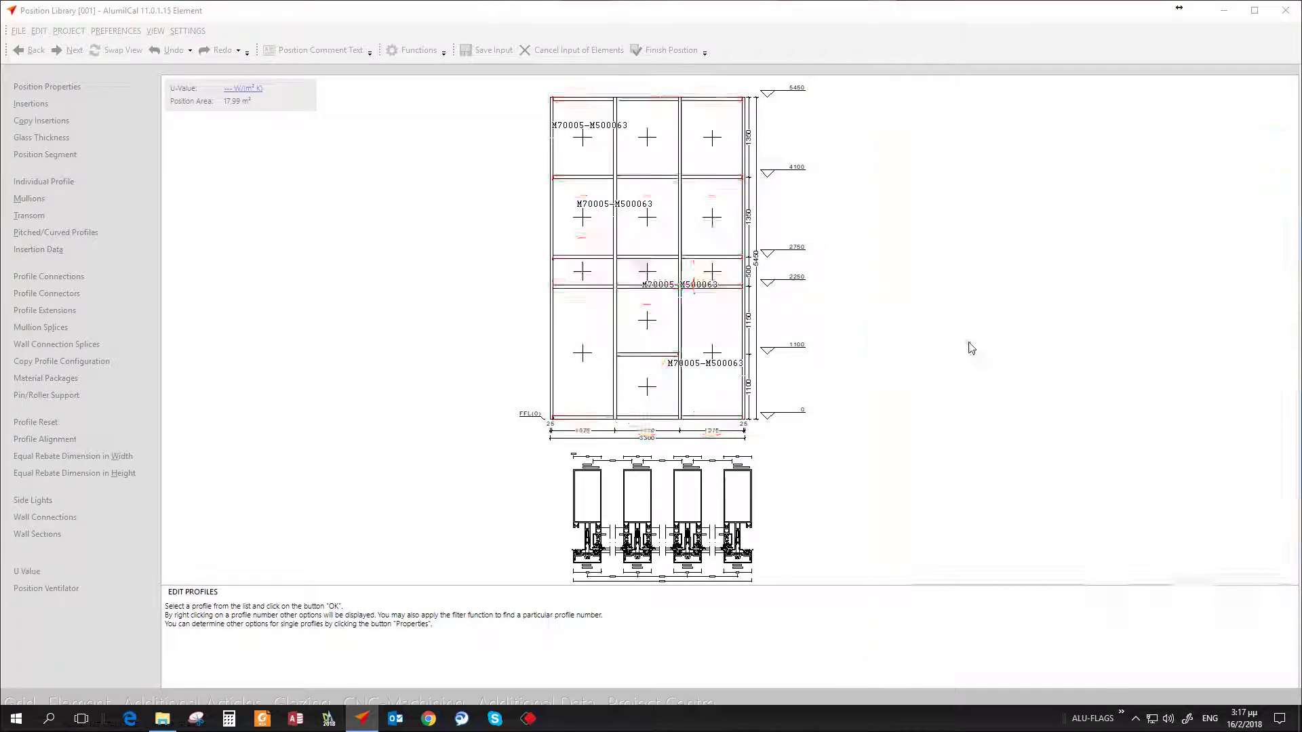
pyautogui.doubleClick(968, 339)
# Step: Set the connection of all M70014 transoms to the M70005 mullions to T-Con.4, M70078 Heavy-weight glass
pyautogui.click(561, 357)
pyautogui.click(732, 398)
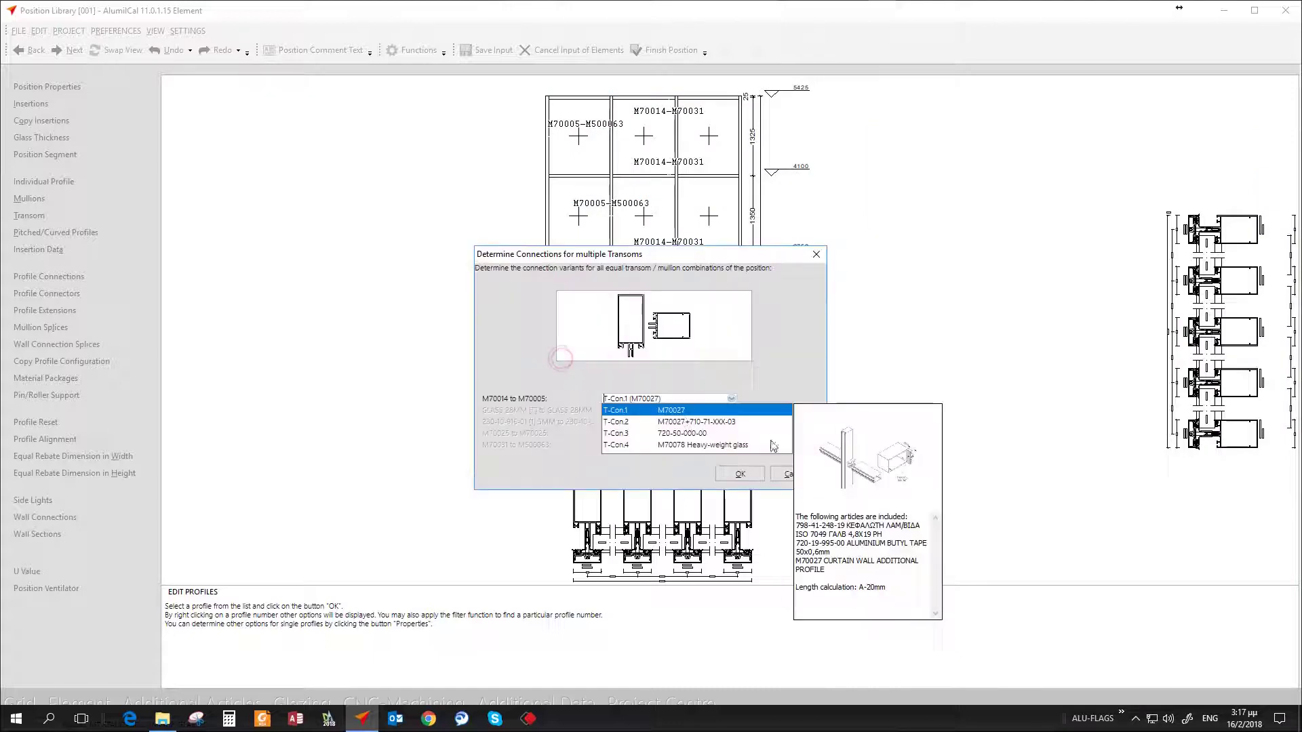
pyautogui.click(771, 445)
pyautogui.click(735, 474)
# Step: Insert the single door from the user library's SD77 folder into the tall bottom field of the first column
pyautogui.click(61, 103)
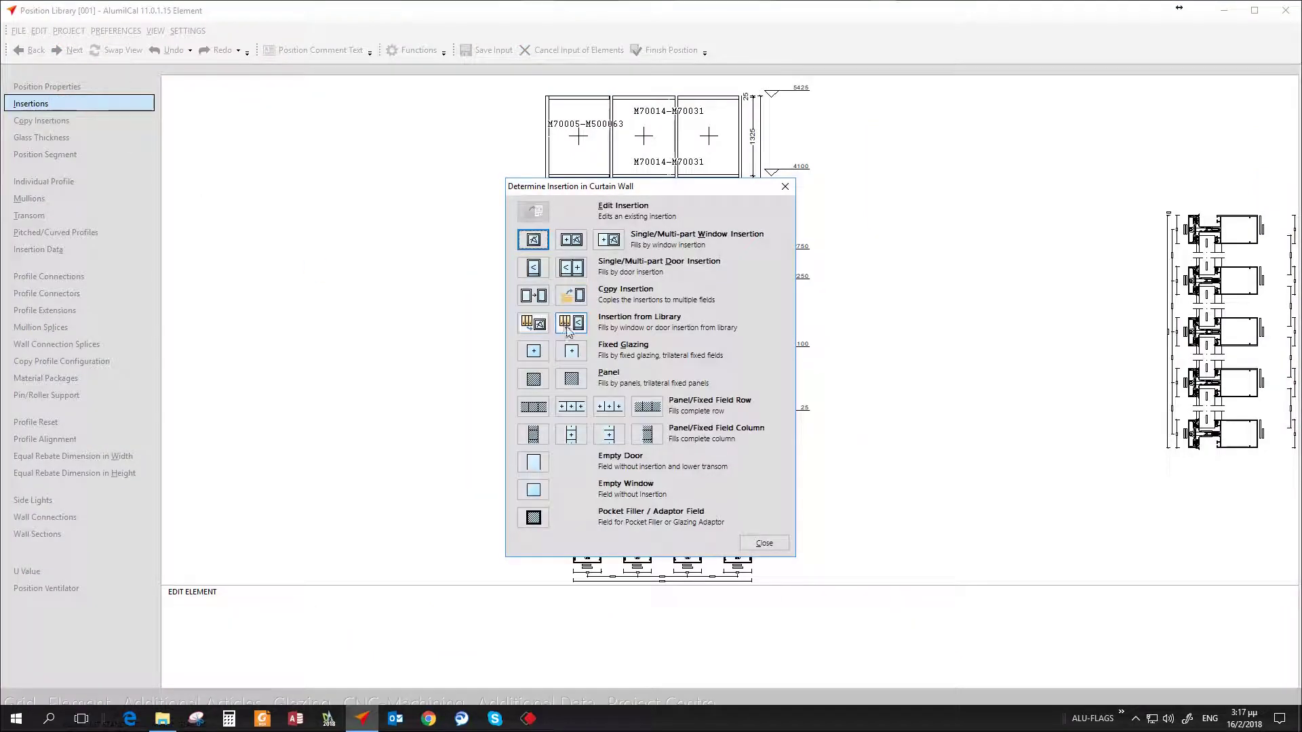
pyautogui.click(568, 324)
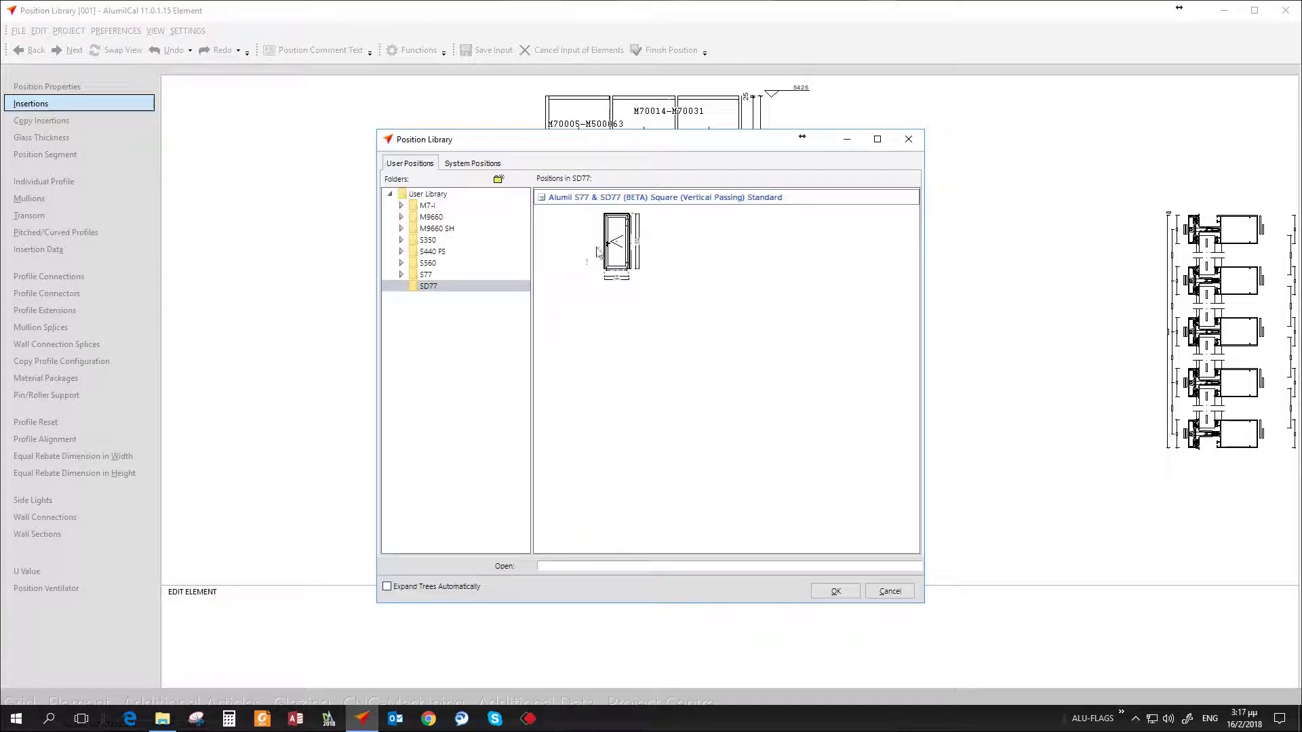
pyautogui.click(613, 243)
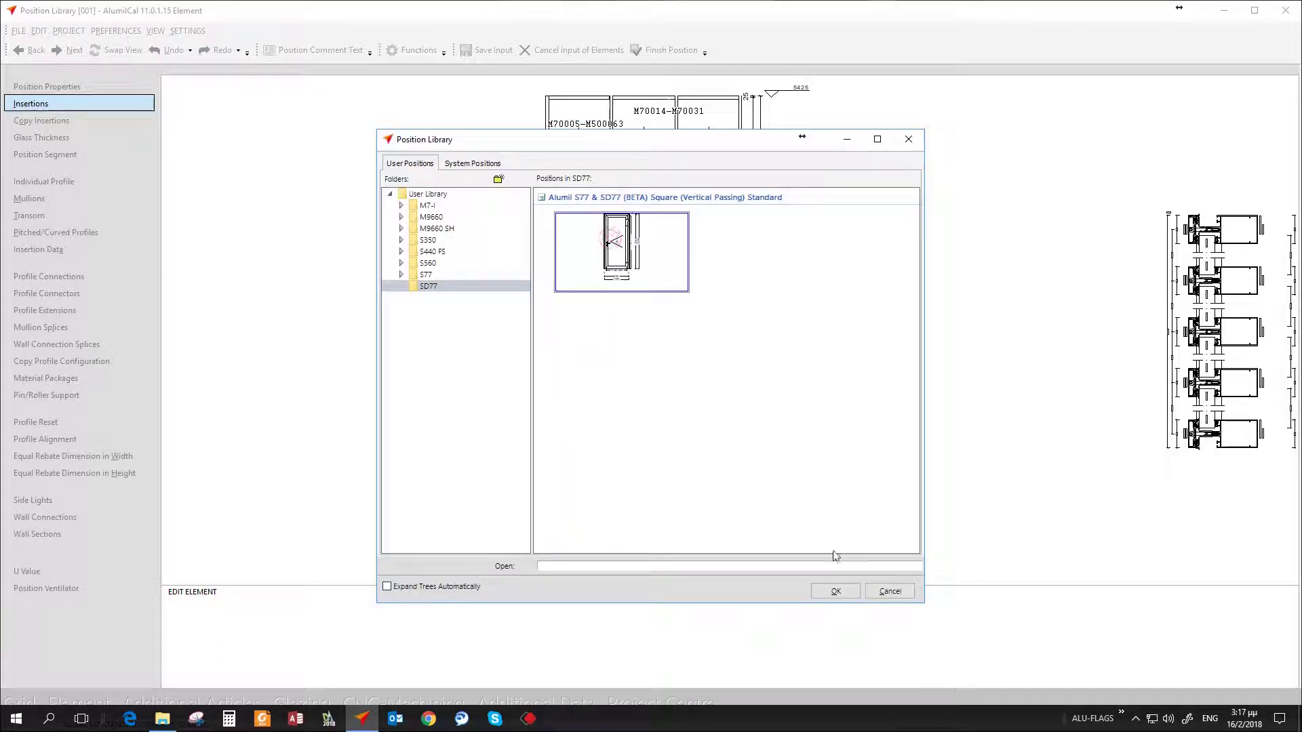
pyautogui.click(835, 591)
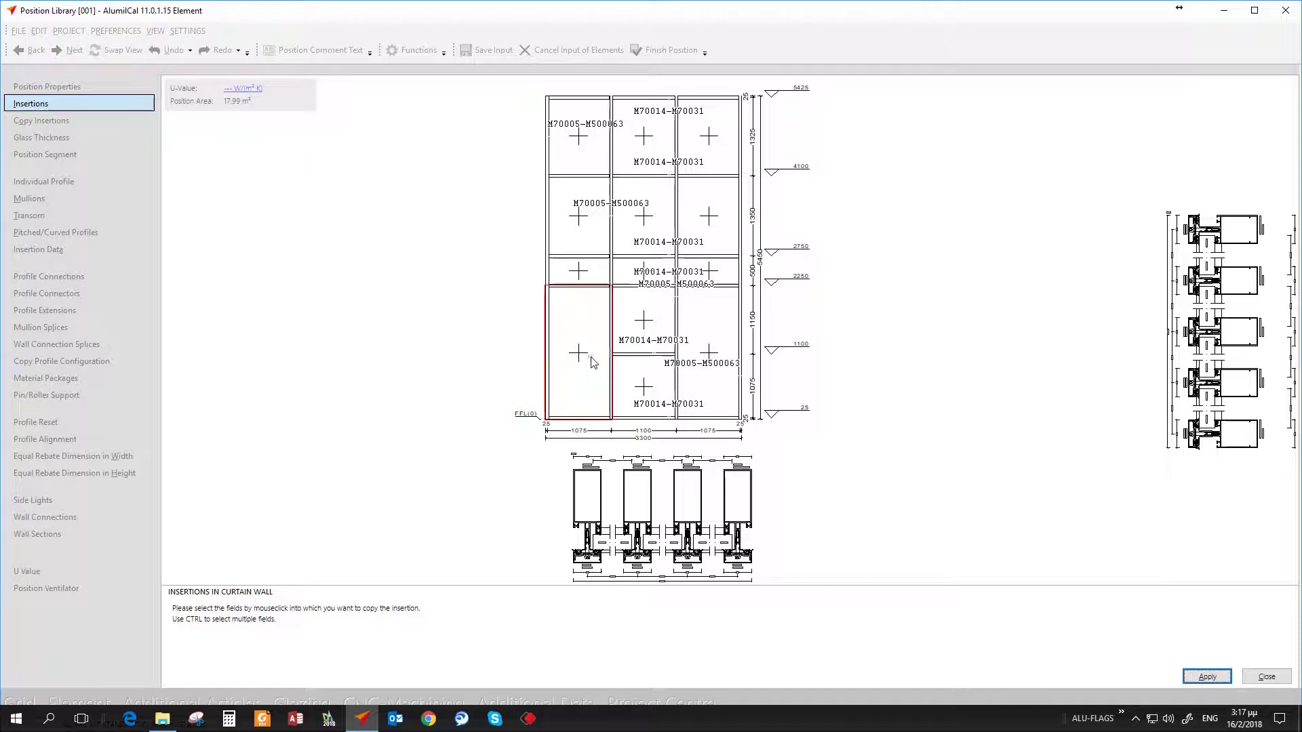
pyautogui.click(1197, 675)
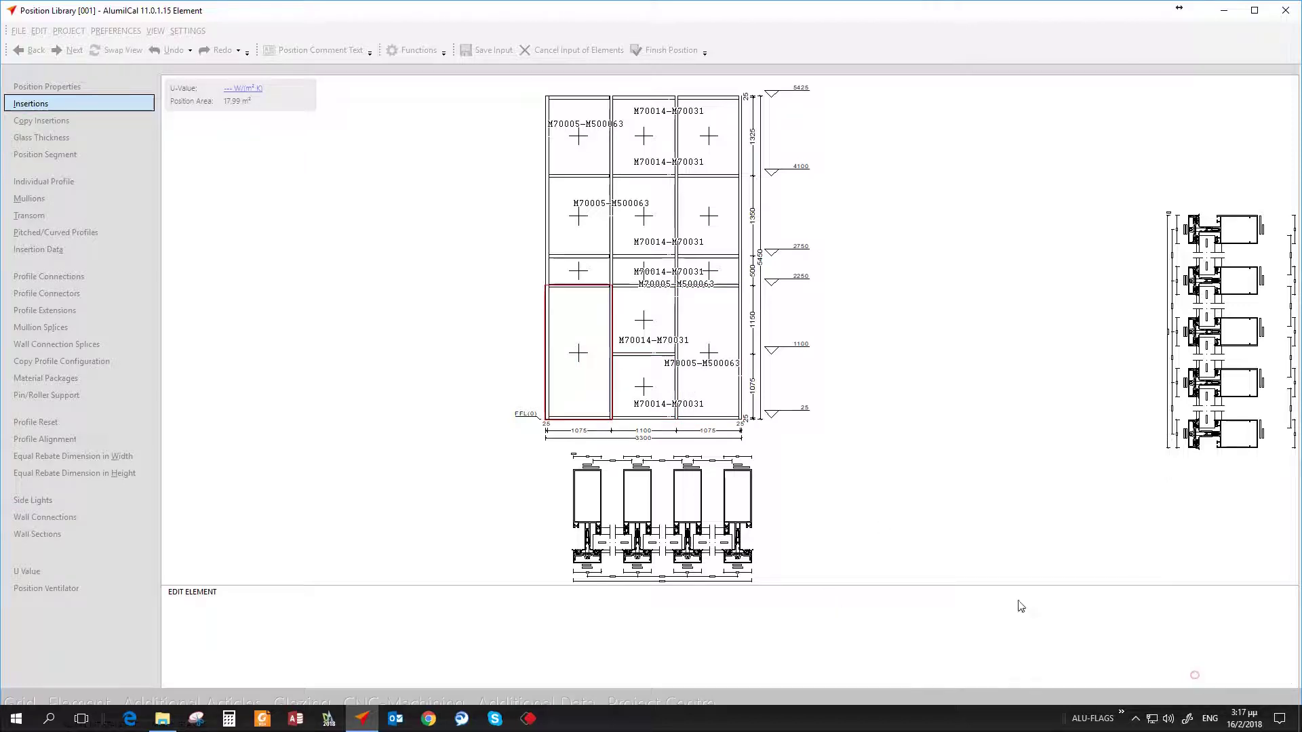
# Step: Set the first column's door insertion to the single colour M RAL 9016 ALUMIL WHITE and confirm the insertion
pyautogui.click(652, 409)
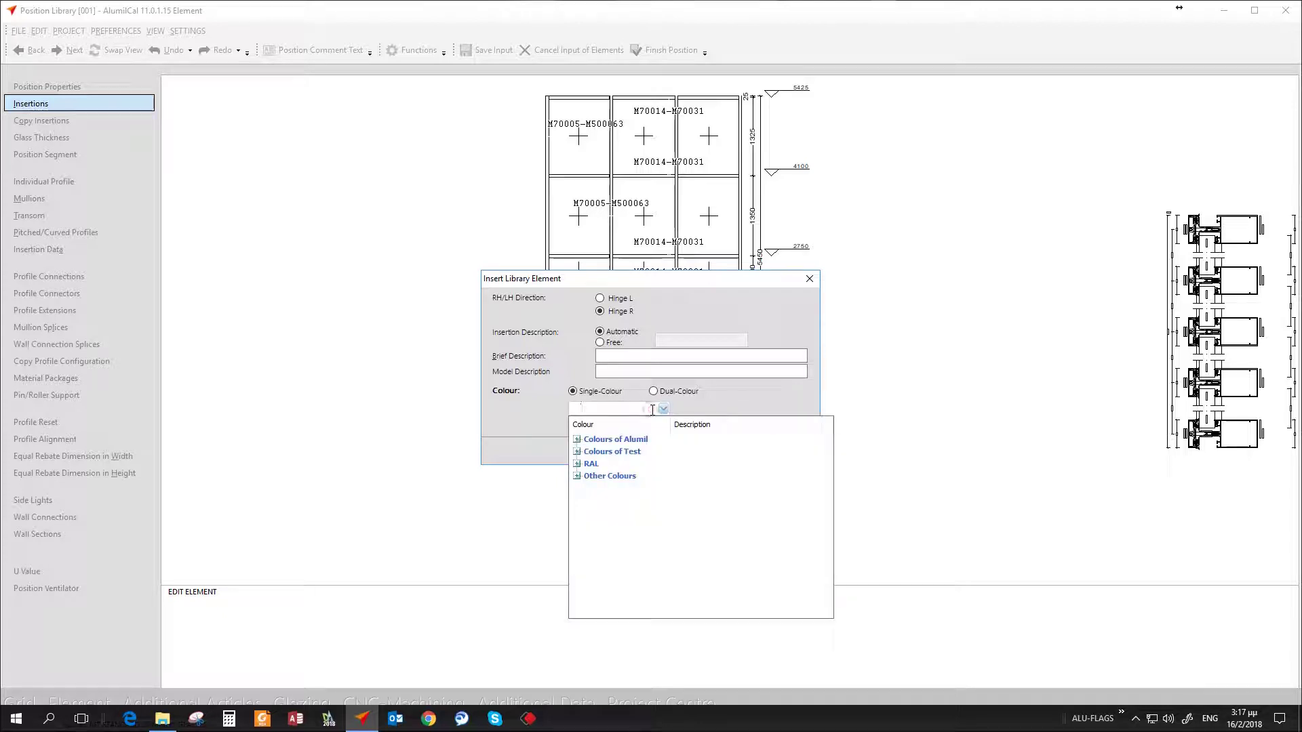
pyautogui.write('9016')
pyautogui.press('Down')
pyautogui.press('Down')
pyautogui.press('Down')
pyautogui.press('Down')
pyautogui.press('Down')
pyautogui.press('Down')
pyautogui.press('Down')
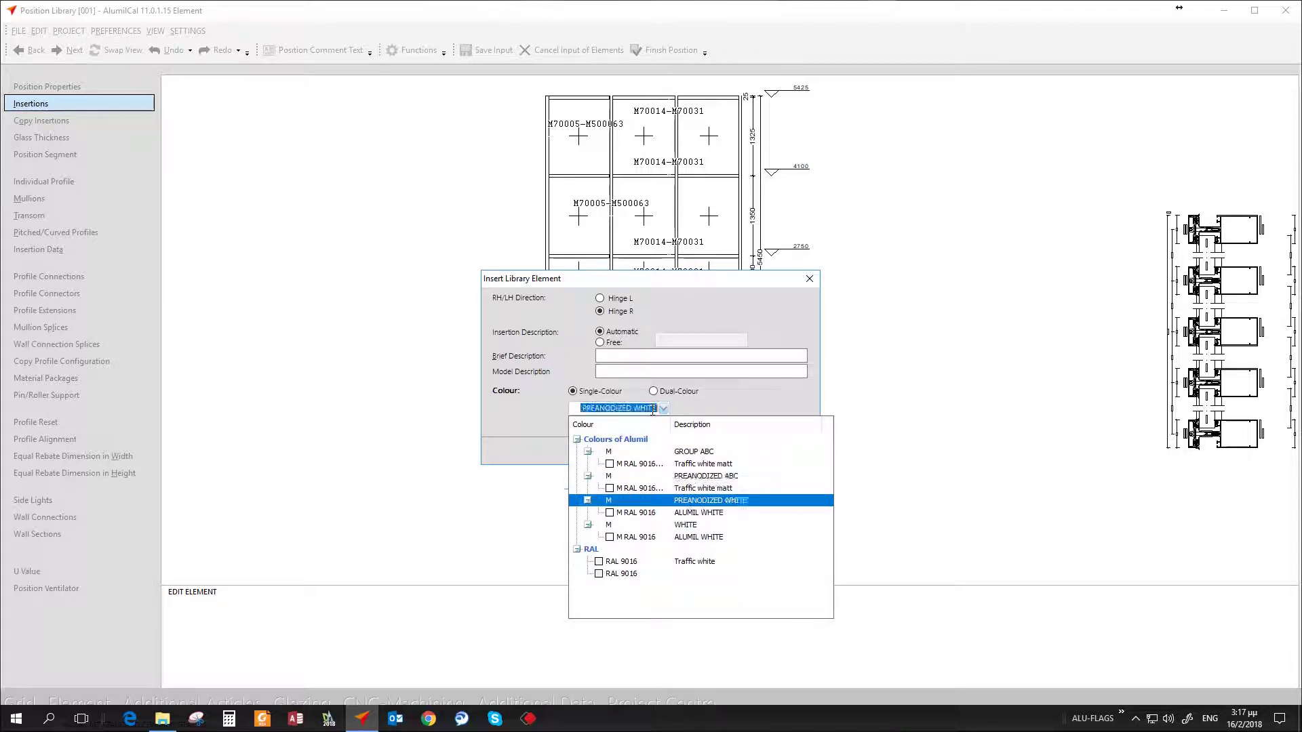
pyautogui.press('Return')
pyautogui.press('Return')
pyautogui.click(652, 410)
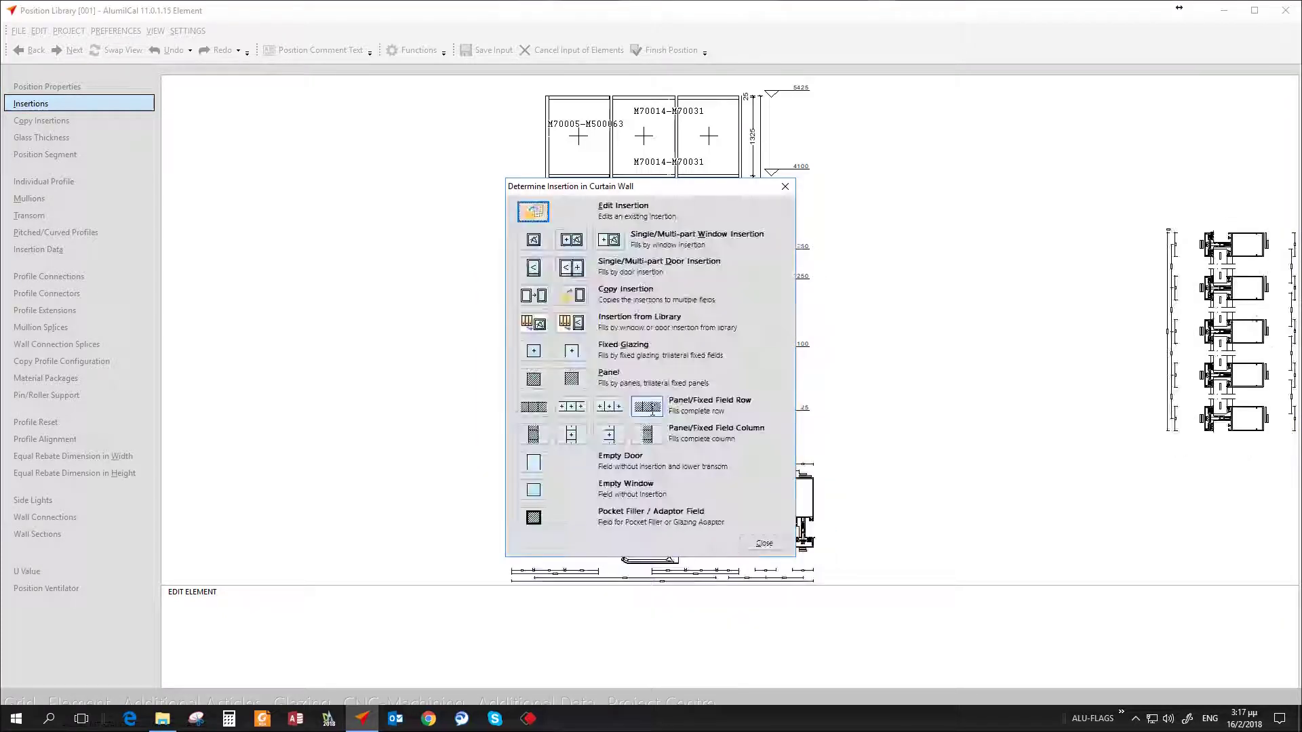
# Step: Copy the door insertion into the tall bottom field of the third column with its direction set to Hinge L
pyautogui.click(532, 296)
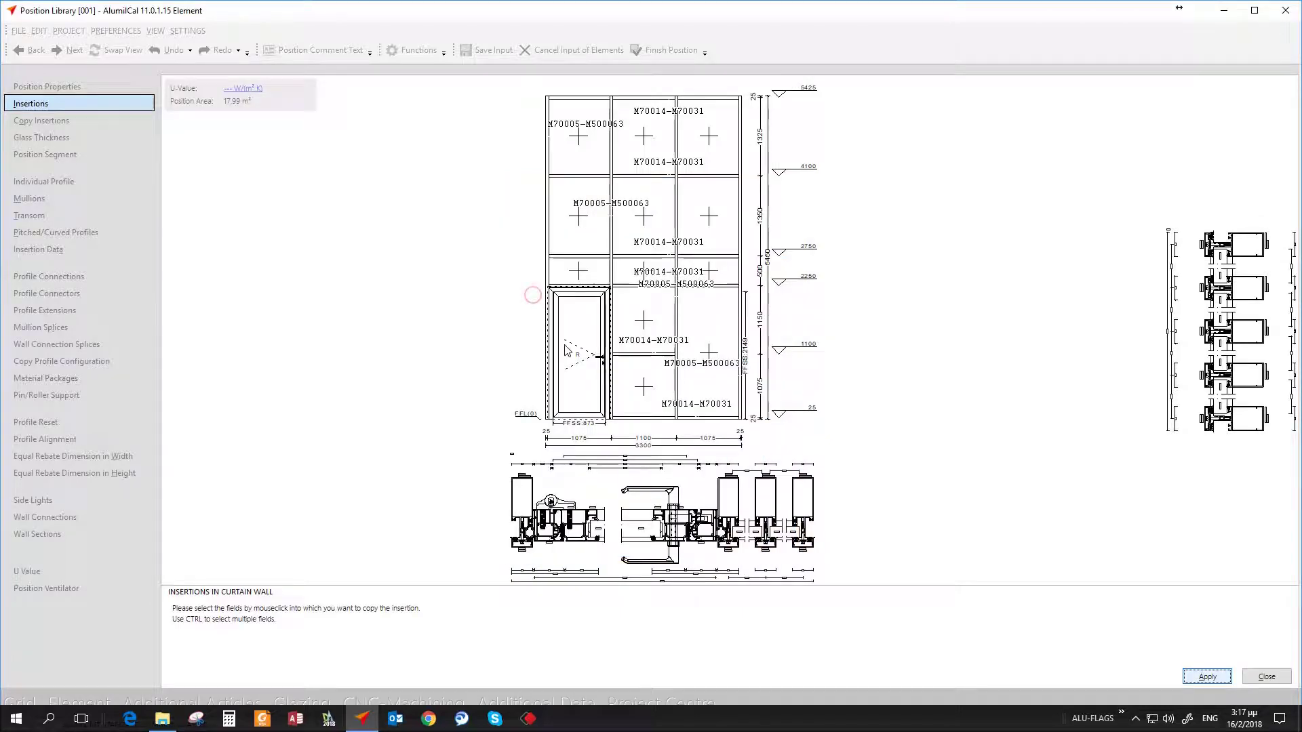
pyautogui.click(1191, 676)
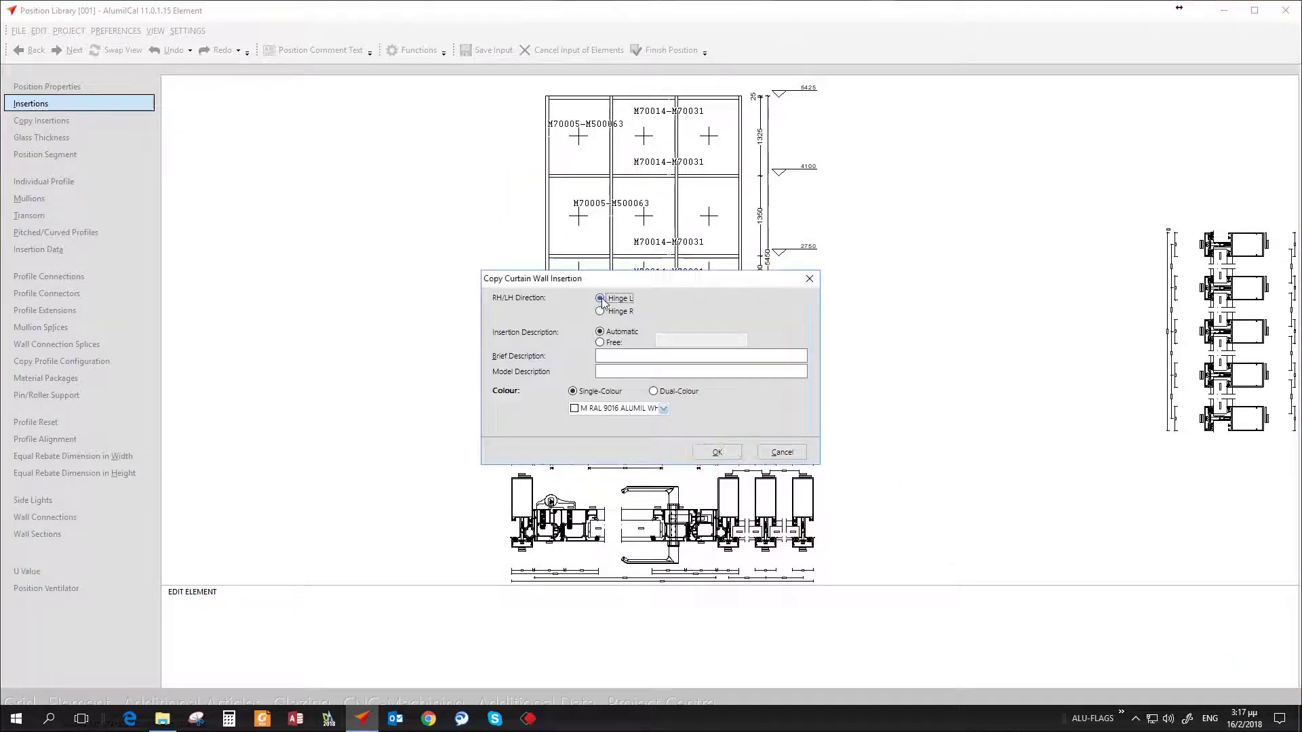
pyautogui.click(705, 452)
# Step: Insert the S77 folder's window into the middle column field above the bottom one, with Hinge L and colour M RAL 9016 ALUMIL WHITE
pyautogui.click(532, 324)
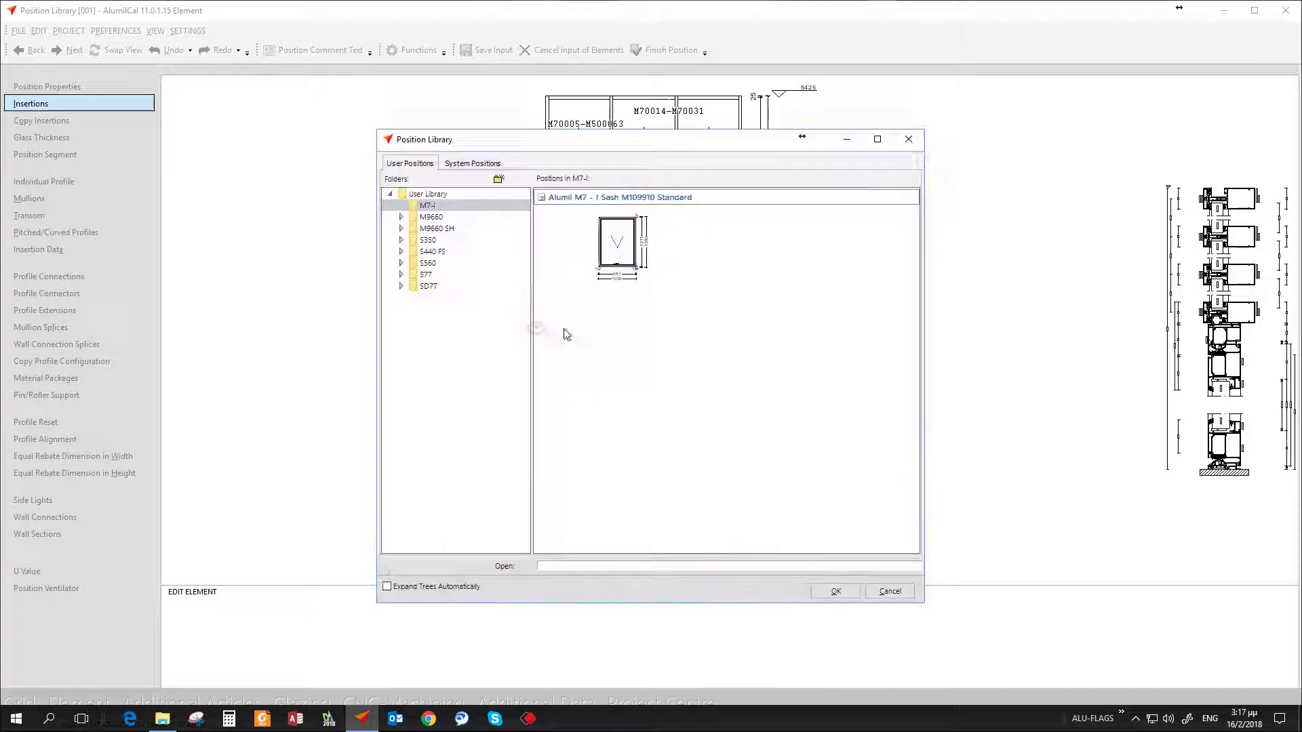
pyautogui.click(426, 274)
pyautogui.doubleClick(613, 238)
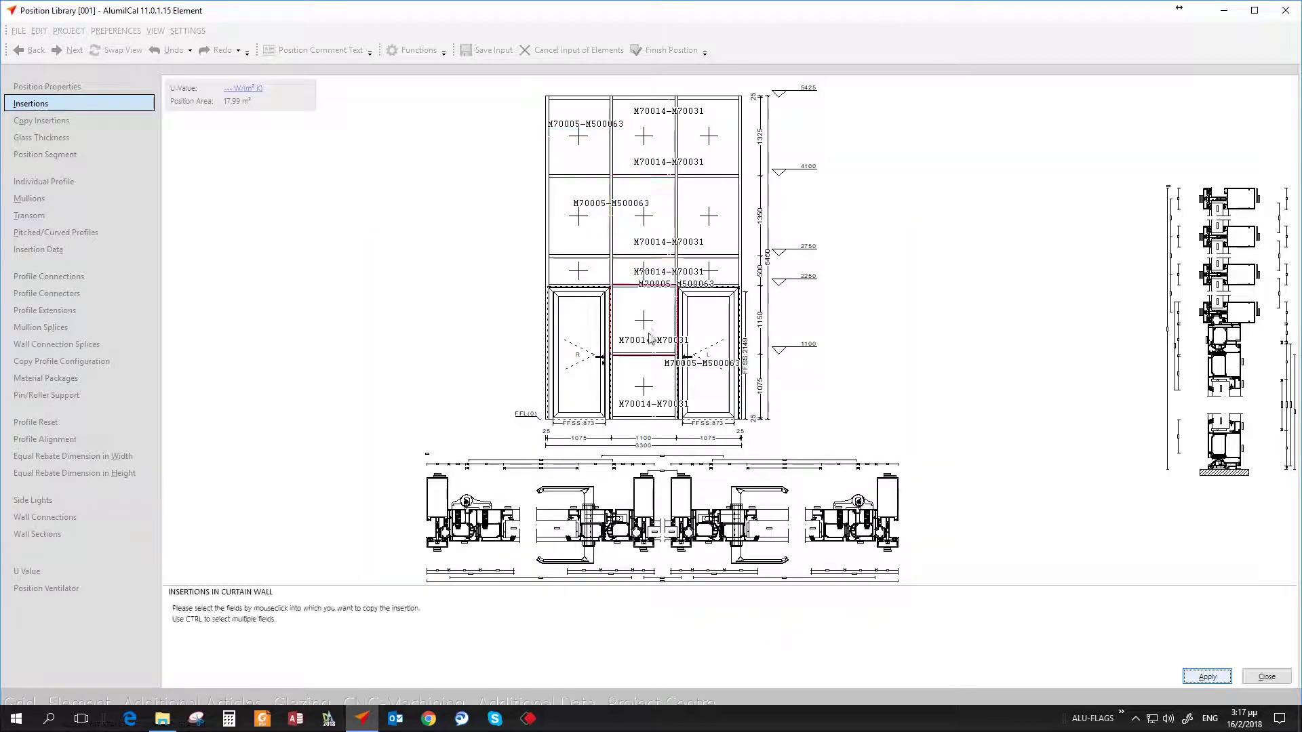
pyautogui.click(645, 406)
pyautogui.write('9016')
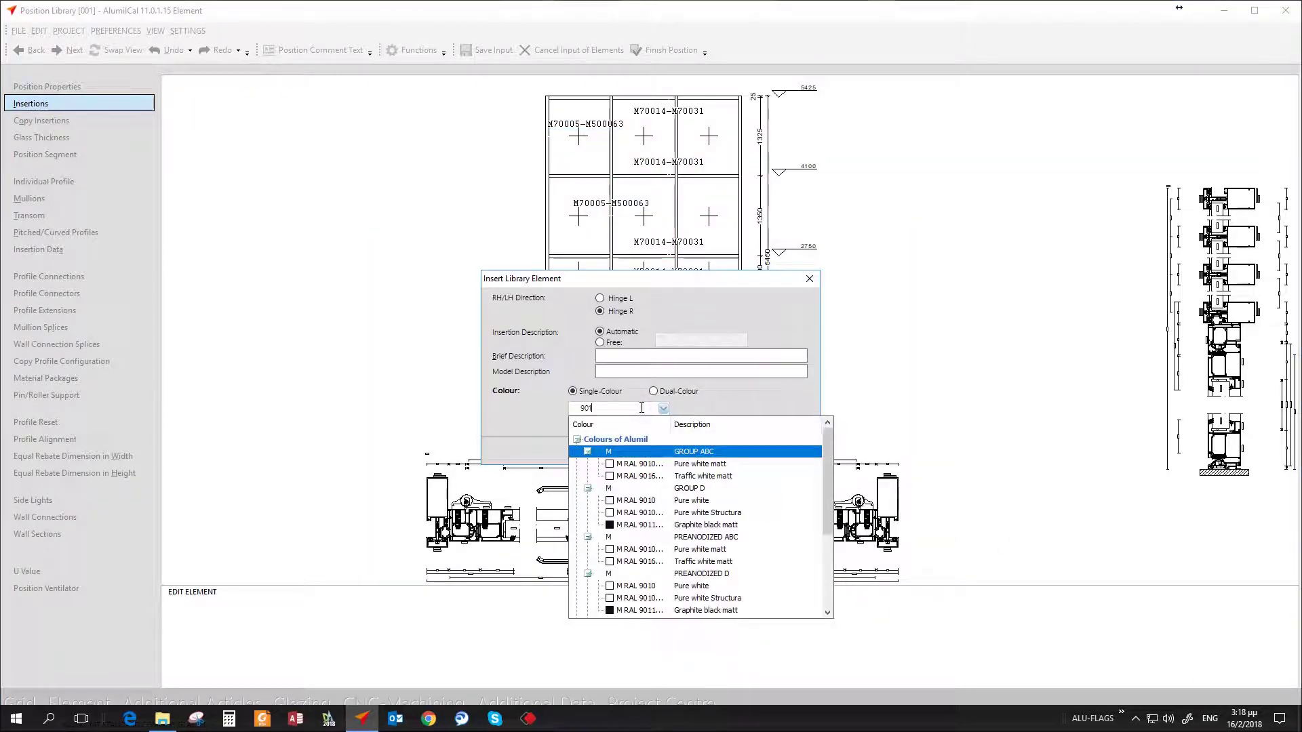
pyautogui.press('Down')
pyautogui.press('Down')
pyautogui.press('Down')
pyautogui.press('Down')
pyautogui.press('Down')
pyautogui.press('Down')
pyautogui.press('Down')
pyautogui.press('Return')
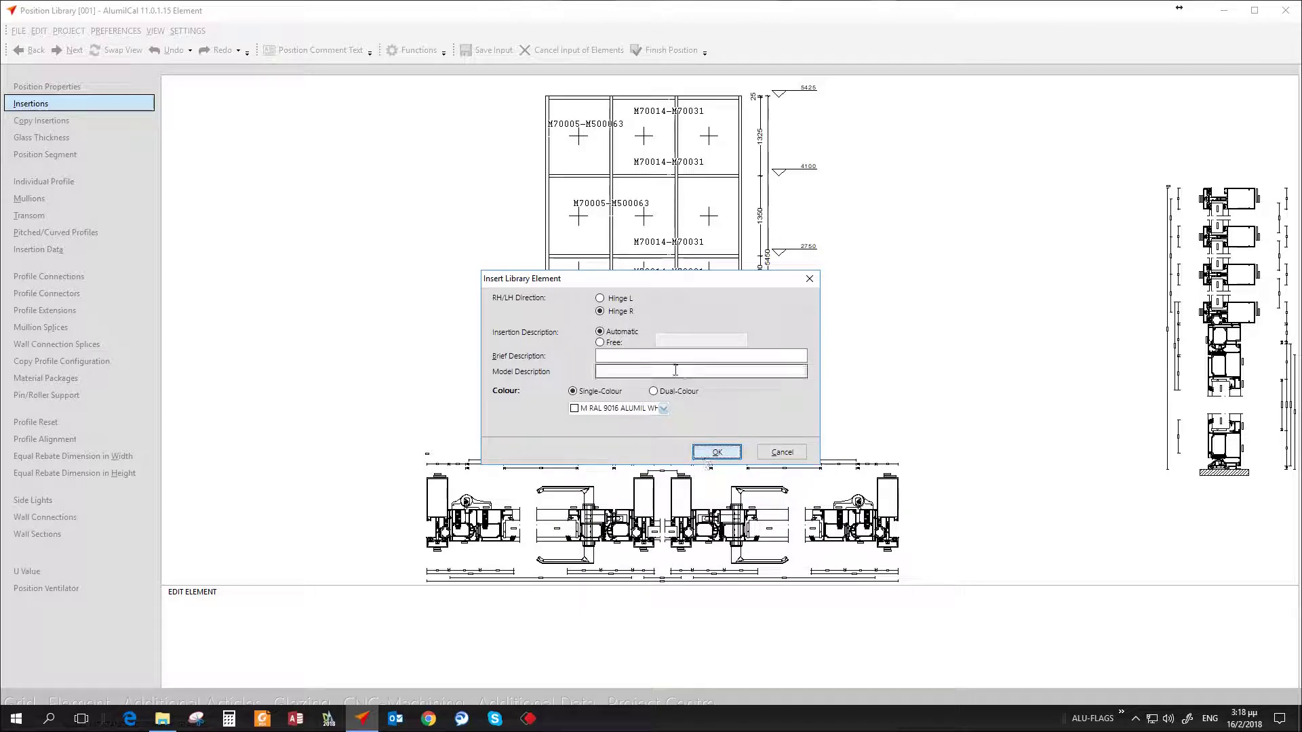
pyautogui.click(618, 299)
pyautogui.click(717, 452)
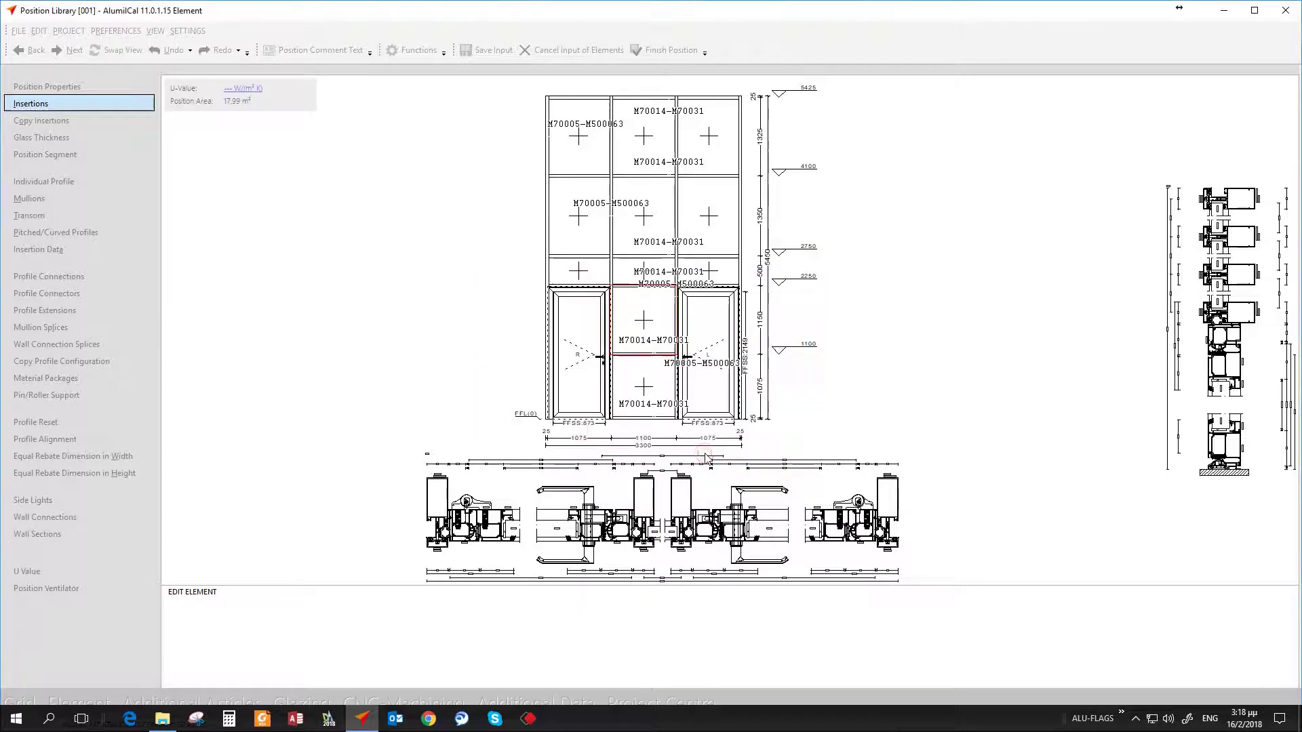
# Step: Insert the user library's M7-I sash into all three fields of the second row from the top, in KG RAL 9016 ALUMIL WHITE
pyautogui.doubleClick(652, 319)
pyautogui.doubleClick(539, 319)
pyautogui.click(467, 207)
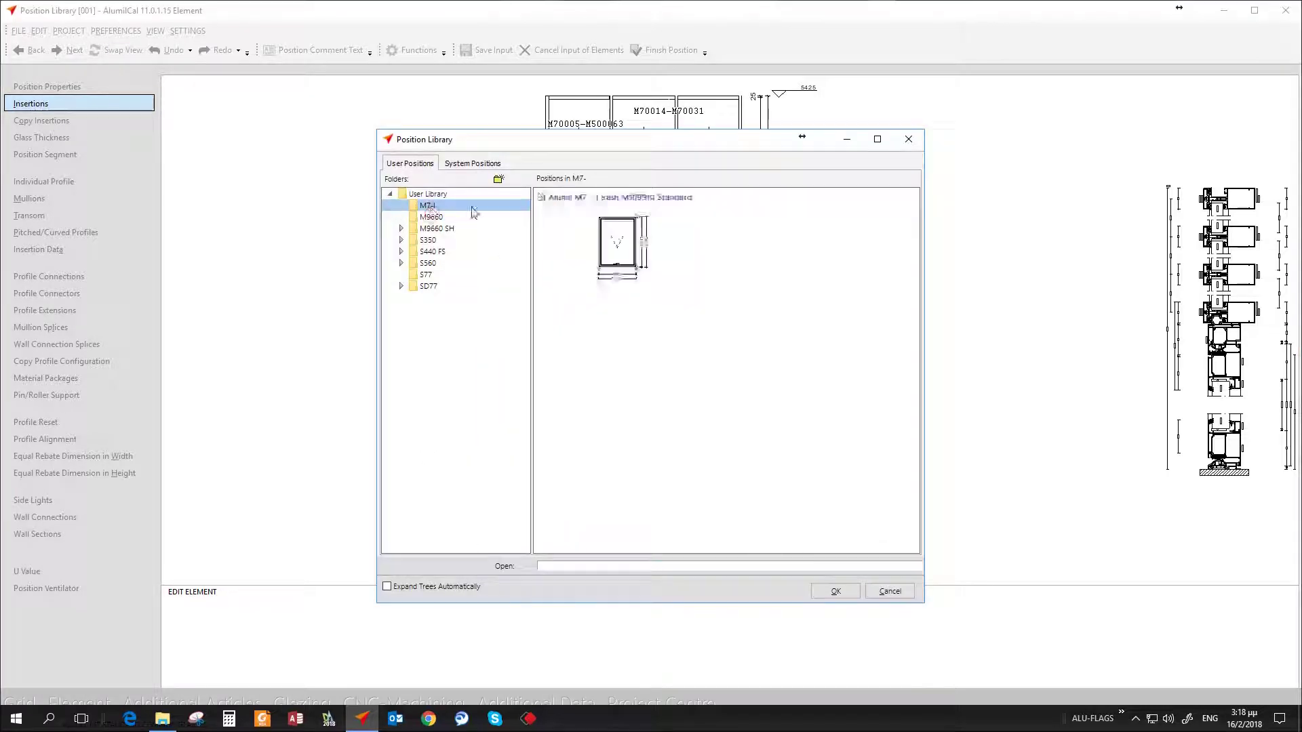
pyautogui.doubleClick(622, 230)
pyautogui.keyDown('ctrl'); pyautogui.click(639, 220); pyautogui.keyUp('ctrl')
pyautogui.keyDown('ctrl'); pyautogui.click(690, 220); pyautogui.keyUp('ctrl')
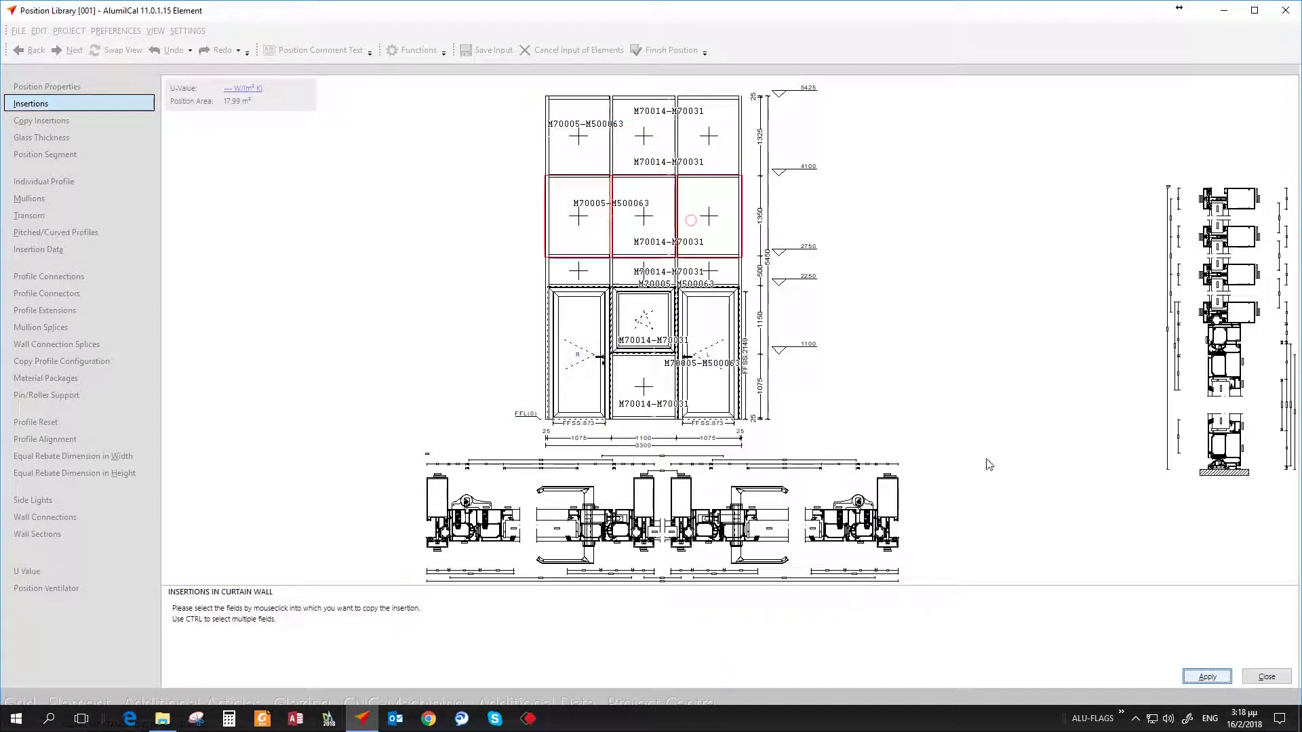
pyautogui.click(1196, 678)
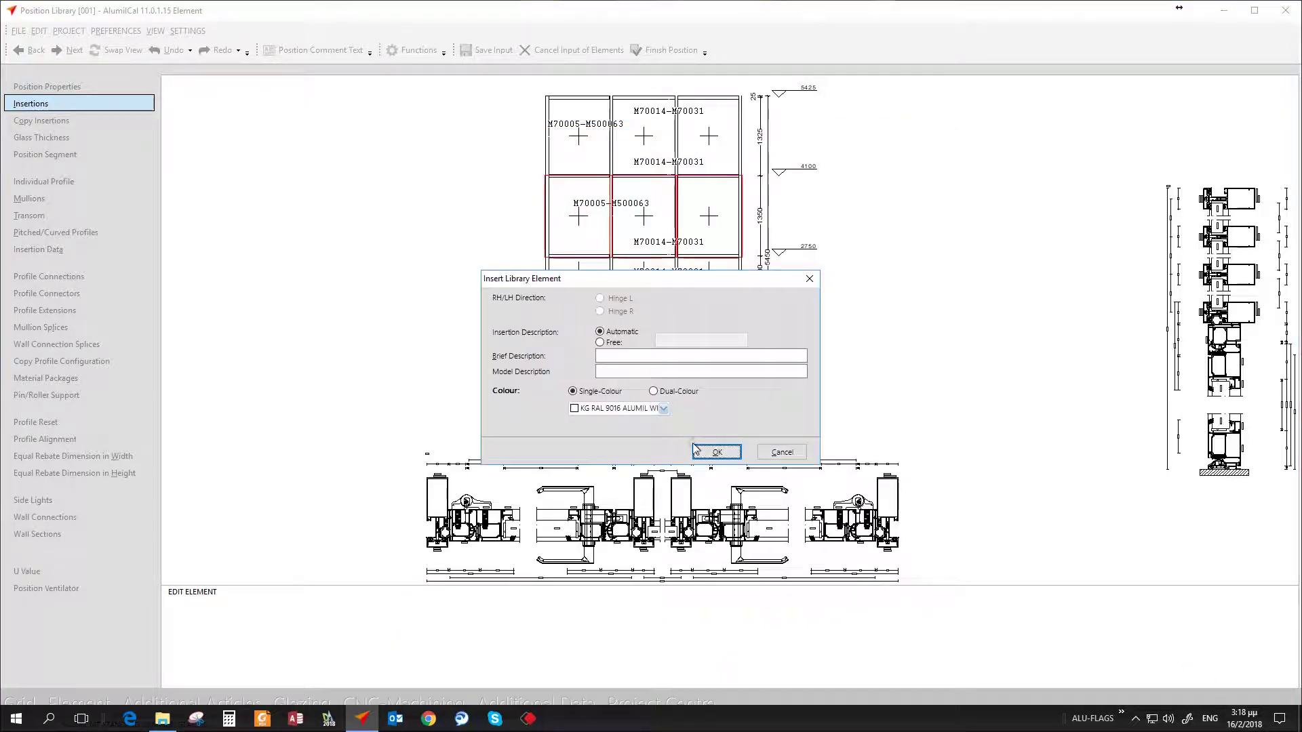
pyautogui.click(705, 455)
pyautogui.click(761, 546)
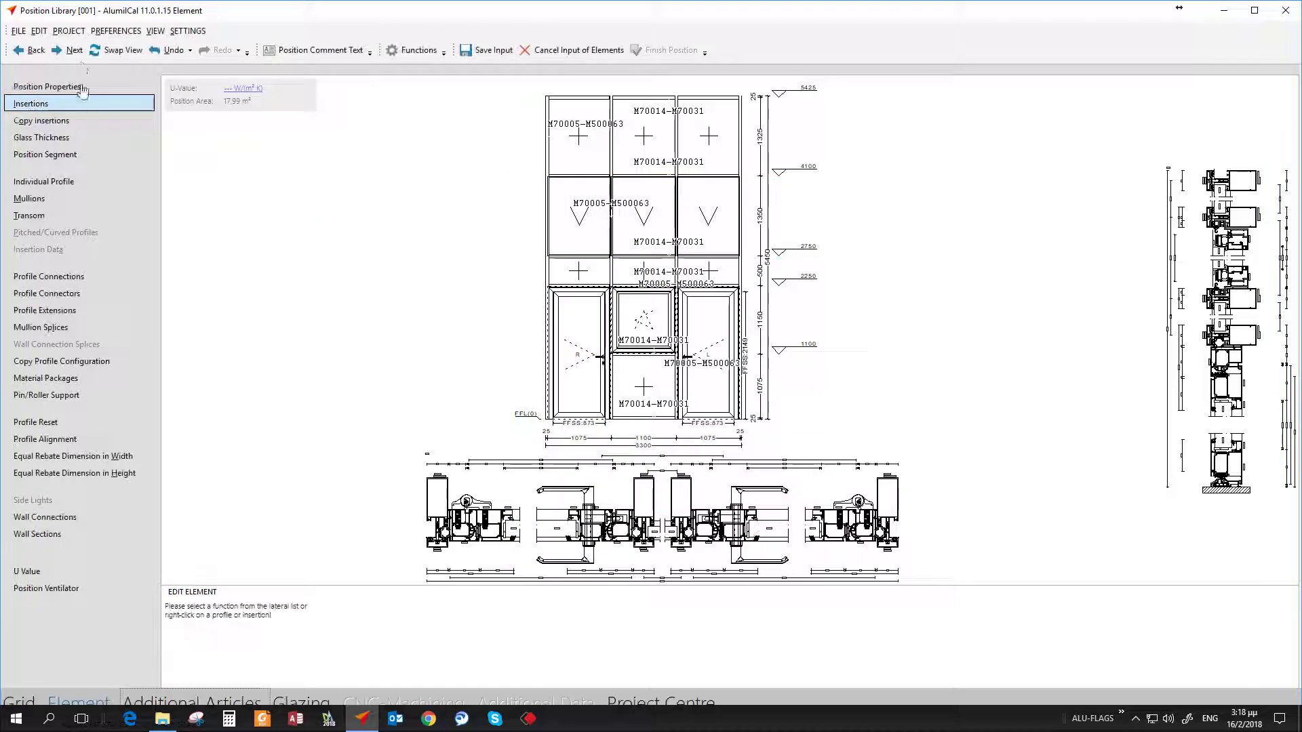
# Step: Advance through the additional articles to the glazing stage and apply the 28mm, 6/SP/6 glass preference
pyautogui.click(79, 53)
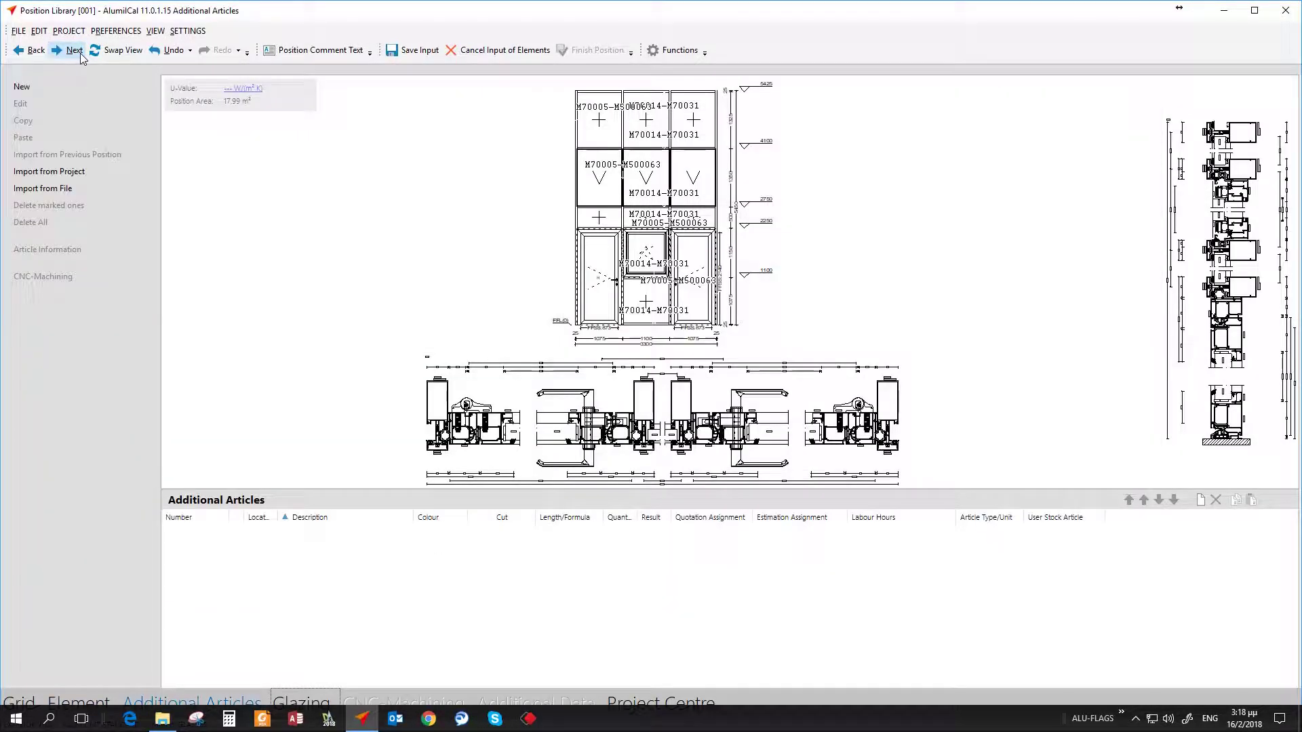
pyautogui.click(74, 50)
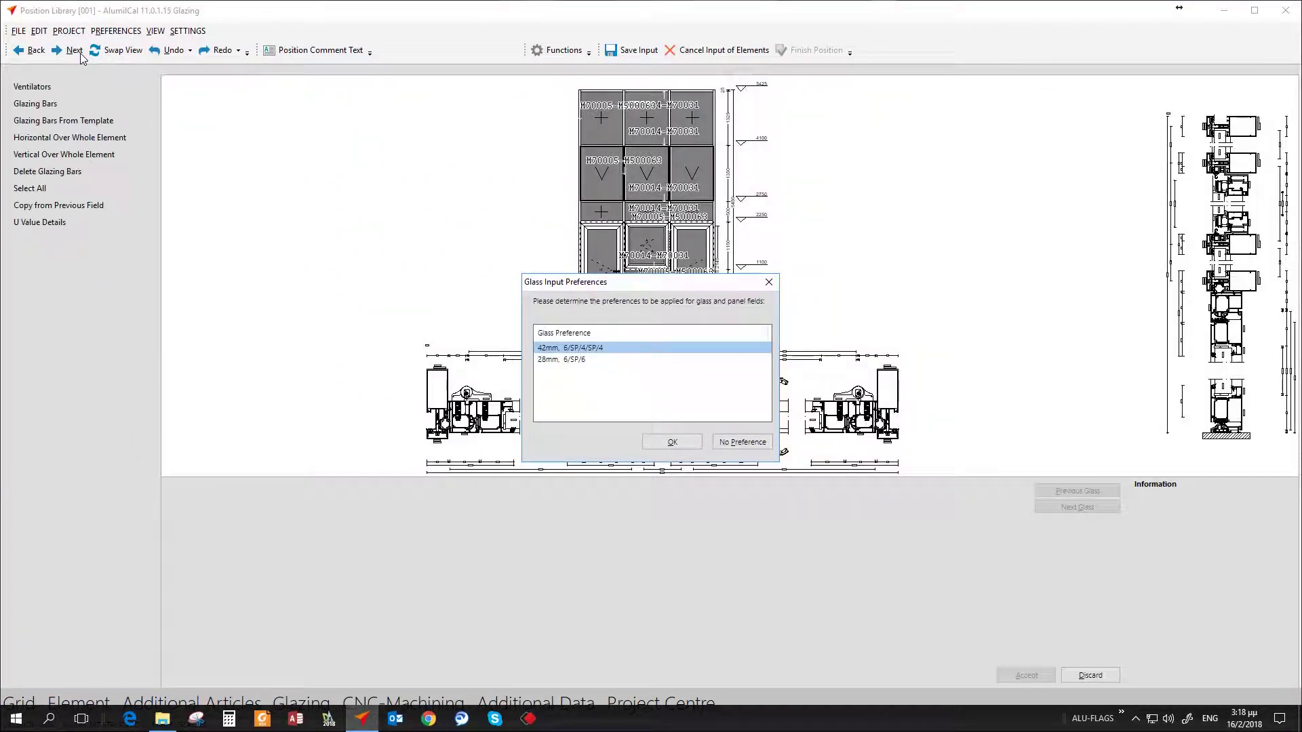
pyautogui.doubleClick(586, 360)
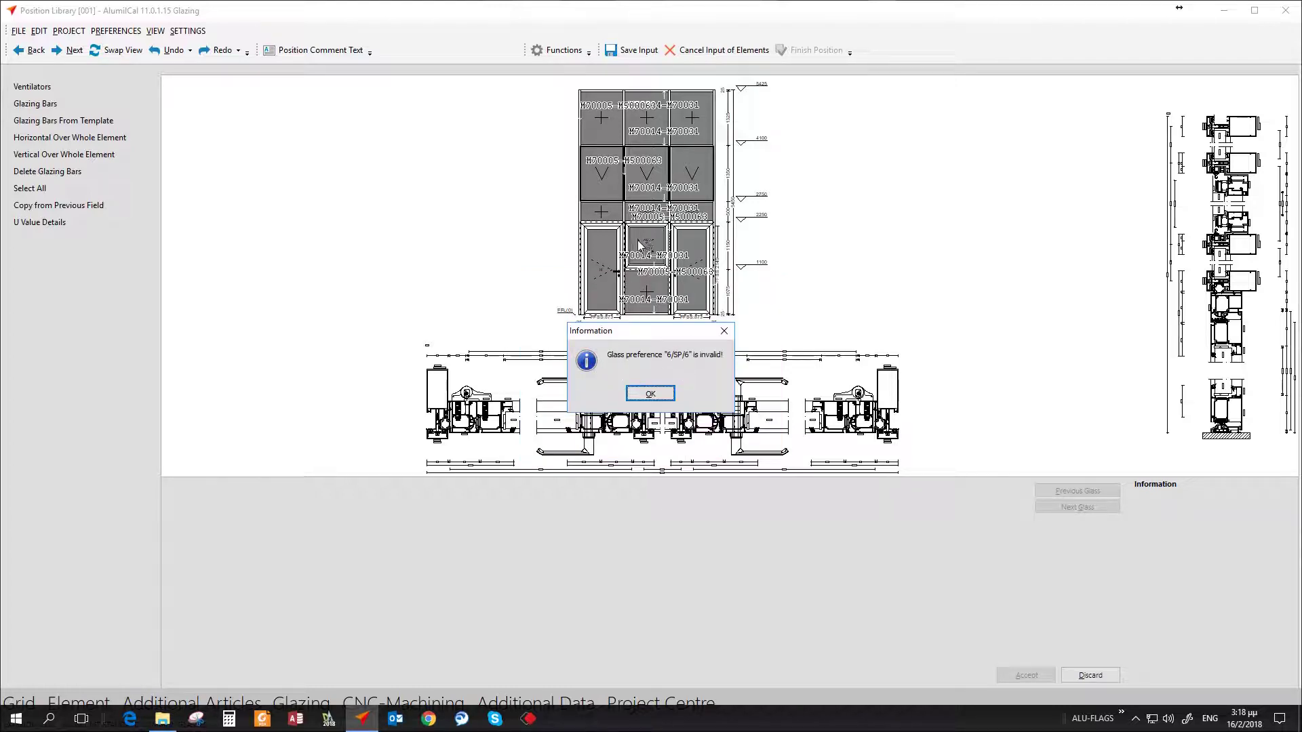
pyautogui.click(671, 393)
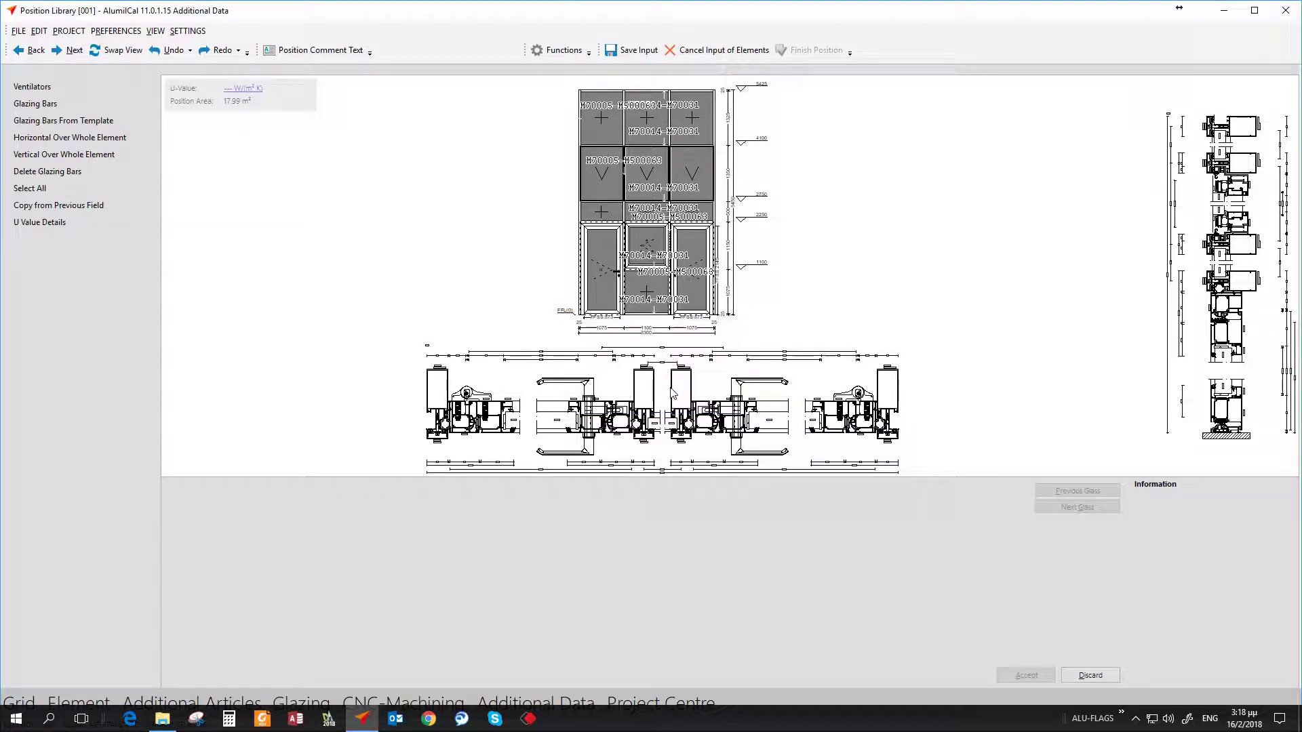
# Step: Assign the middle column's window field the 6/SP/4/SP/4 project glass with a filling thickness of 42
pyautogui.click(649, 258)
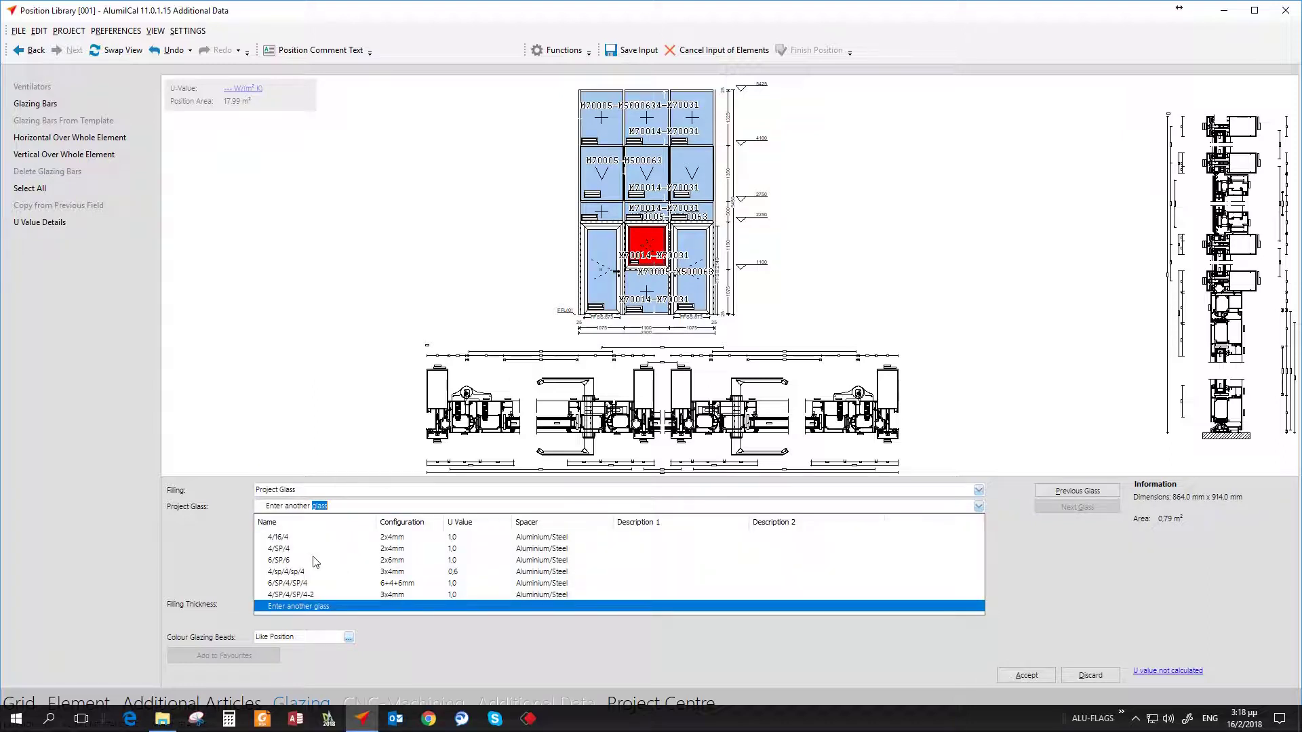
pyautogui.click(287, 584)
pyautogui.click(286, 602)
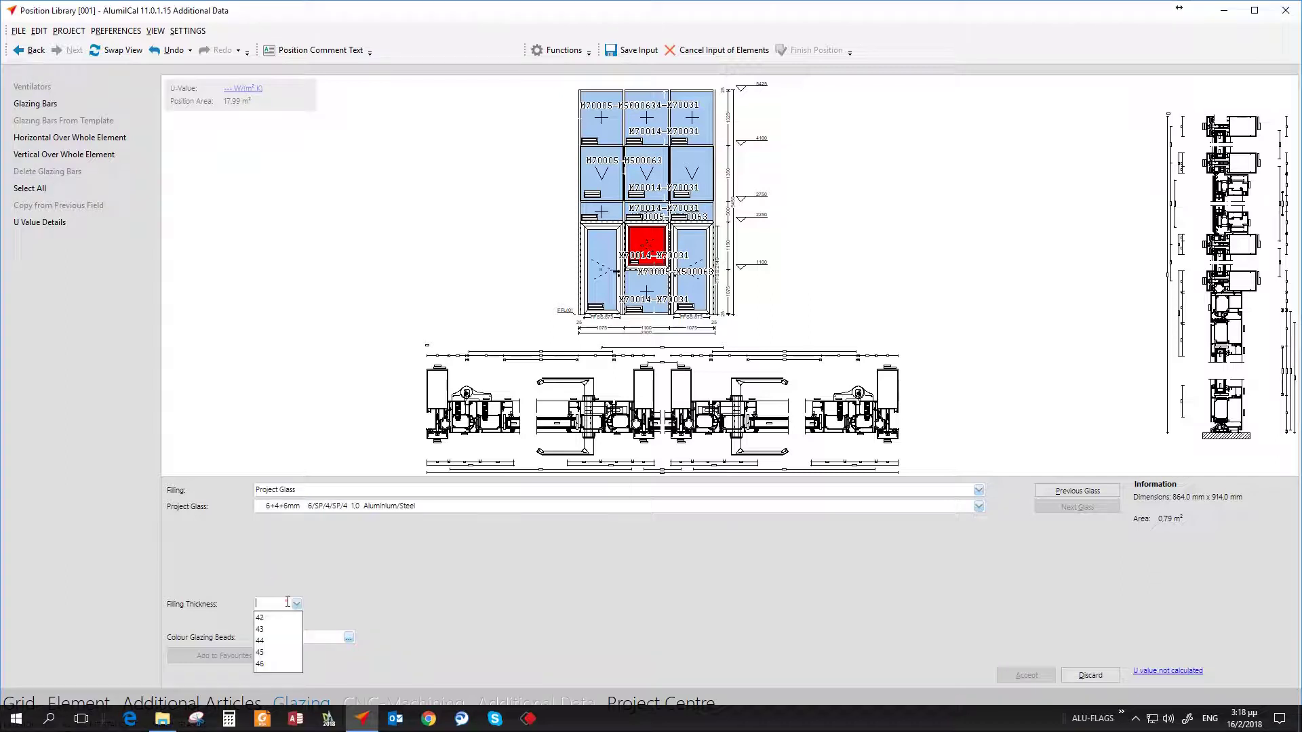
pyautogui.click(285, 602)
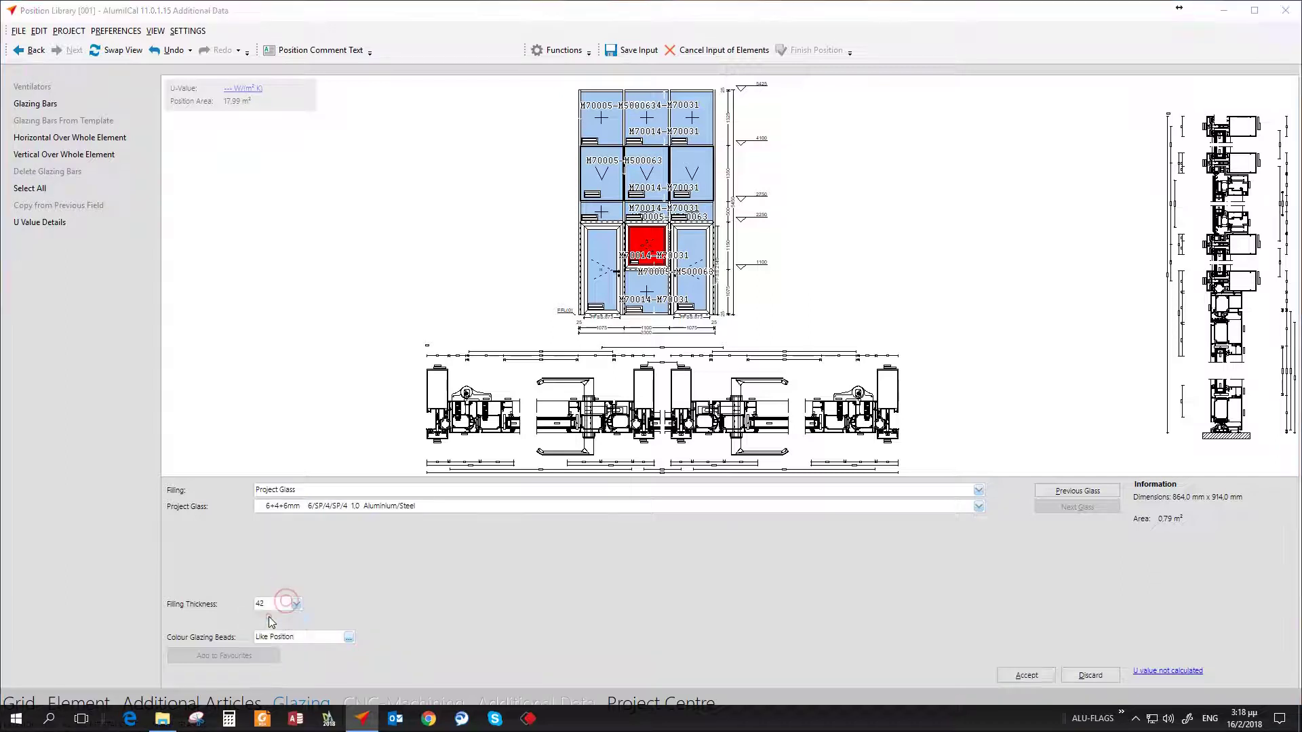
pyautogui.click(1020, 674)
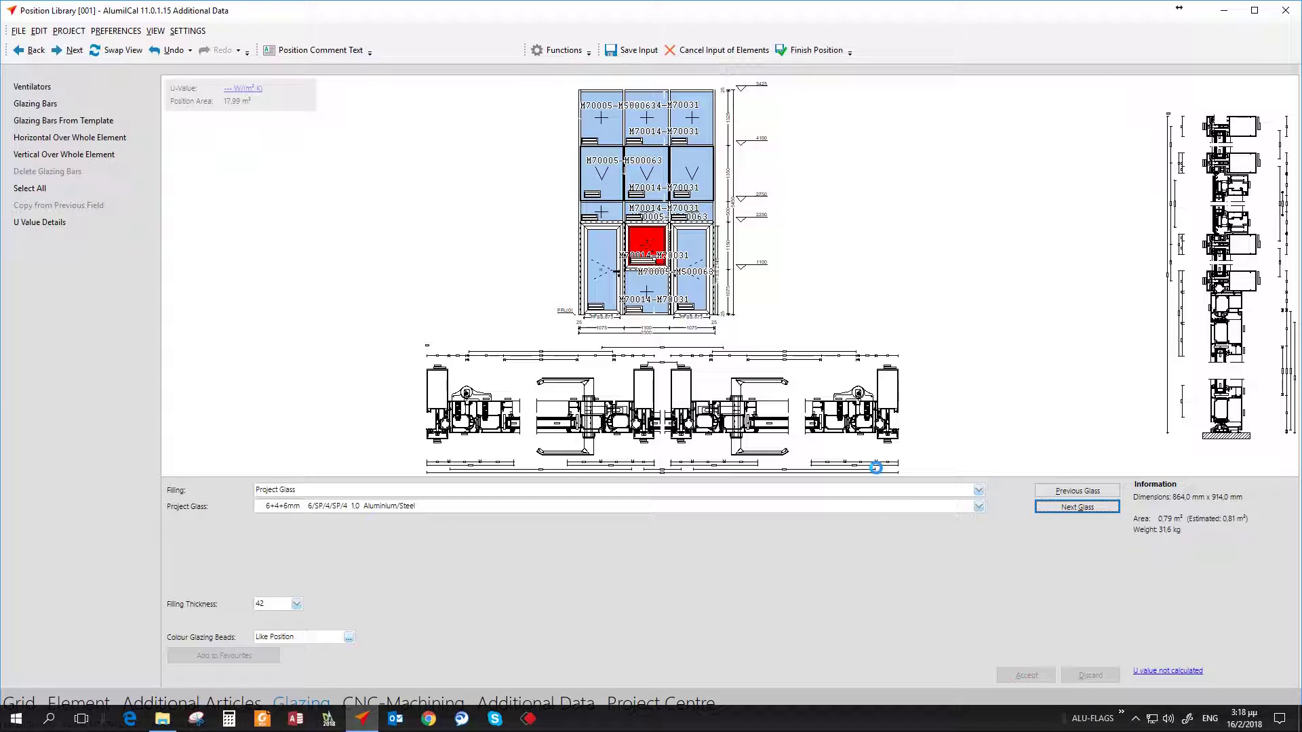
# Step: Finish the position, substituting KG RAL 9016 ALUMIL WHITE as the alternative single colour for profile M500071
pyautogui.click(812, 57)
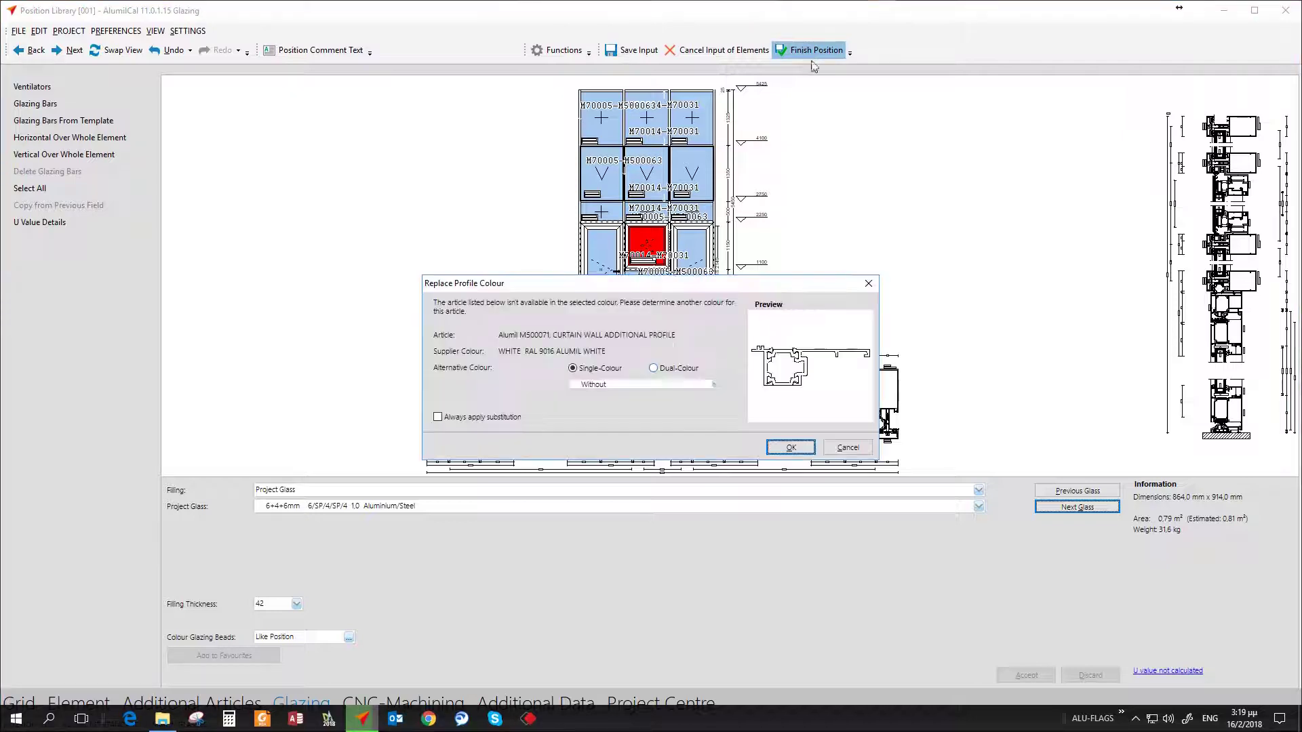
pyautogui.click(712, 383)
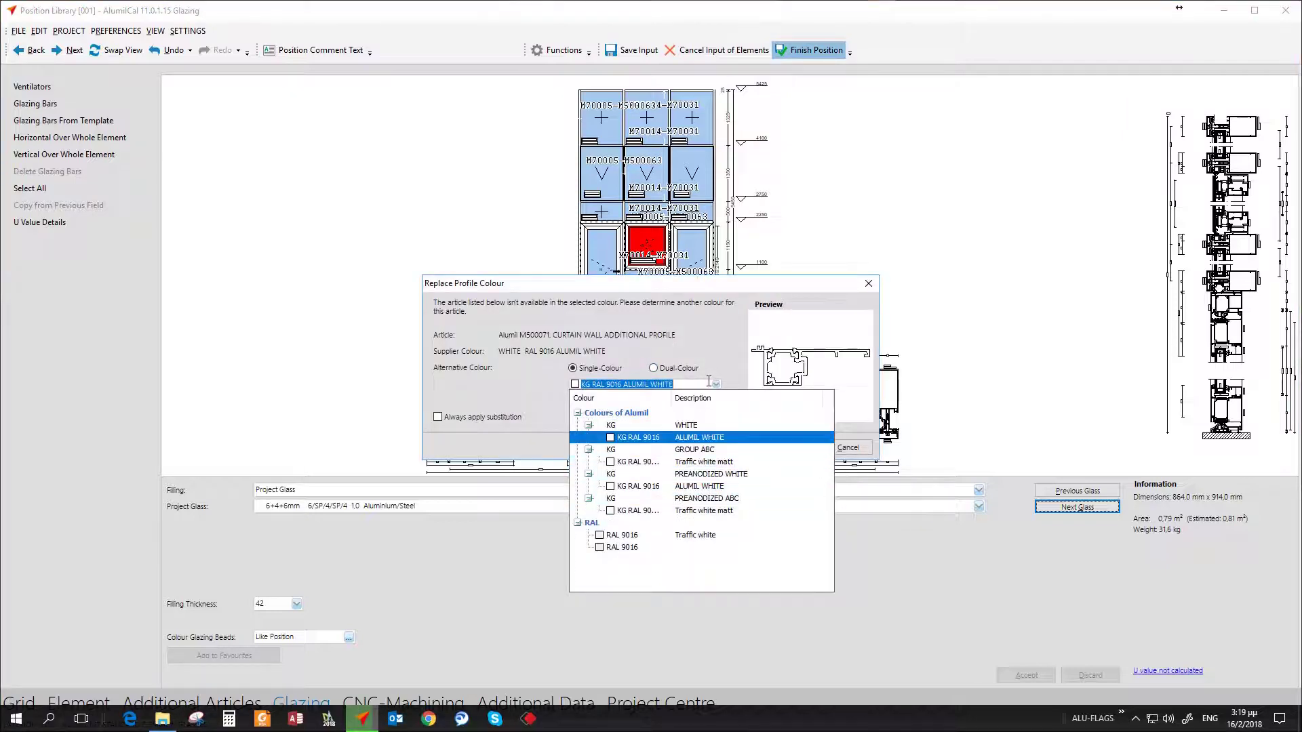
pyautogui.press('Return')
pyautogui.press('Return')
pyautogui.press('Return')
pyautogui.press('Return')
pyautogui.press('Return')
pyautogui.press('Return')
pyautogui.press('Return')
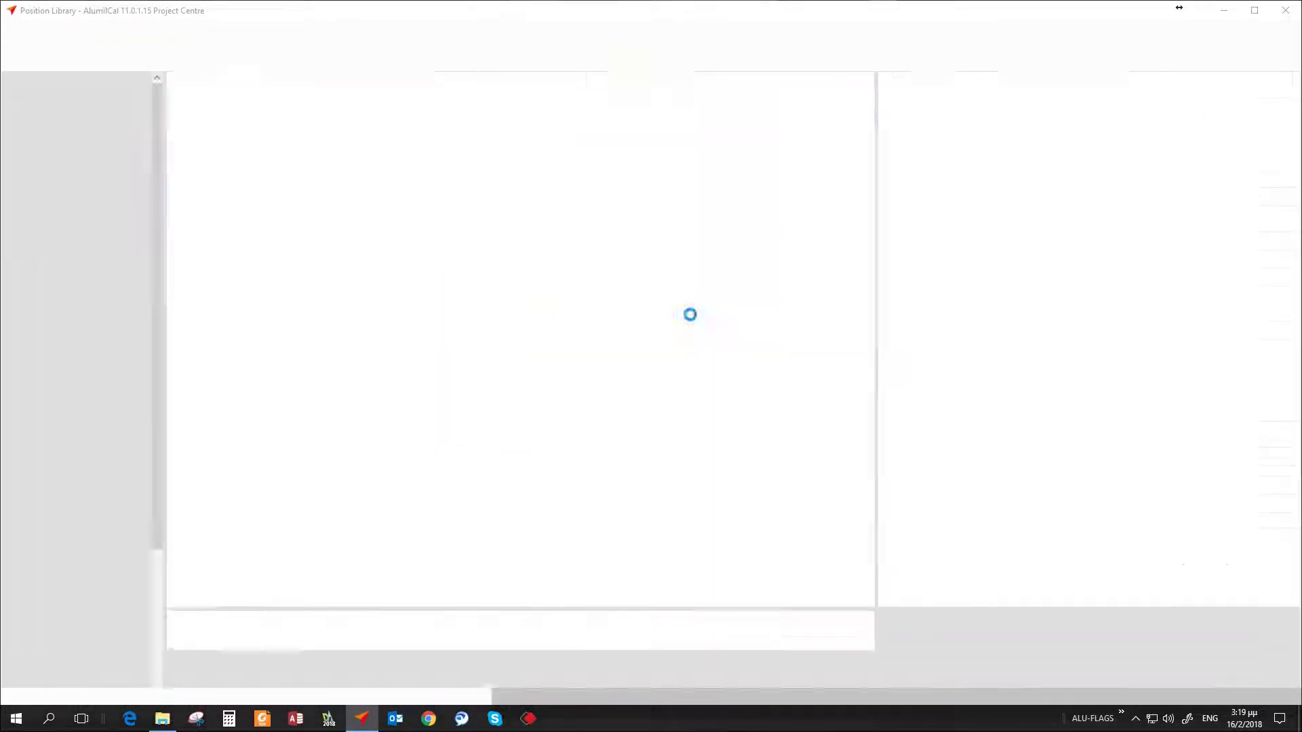
# Step: Open the finished curtain wall position's cross section and examine the door and window insertion profiles at the mullion
pyautogui.rightClick(285, 211)
pyautogui.click(342, 313)
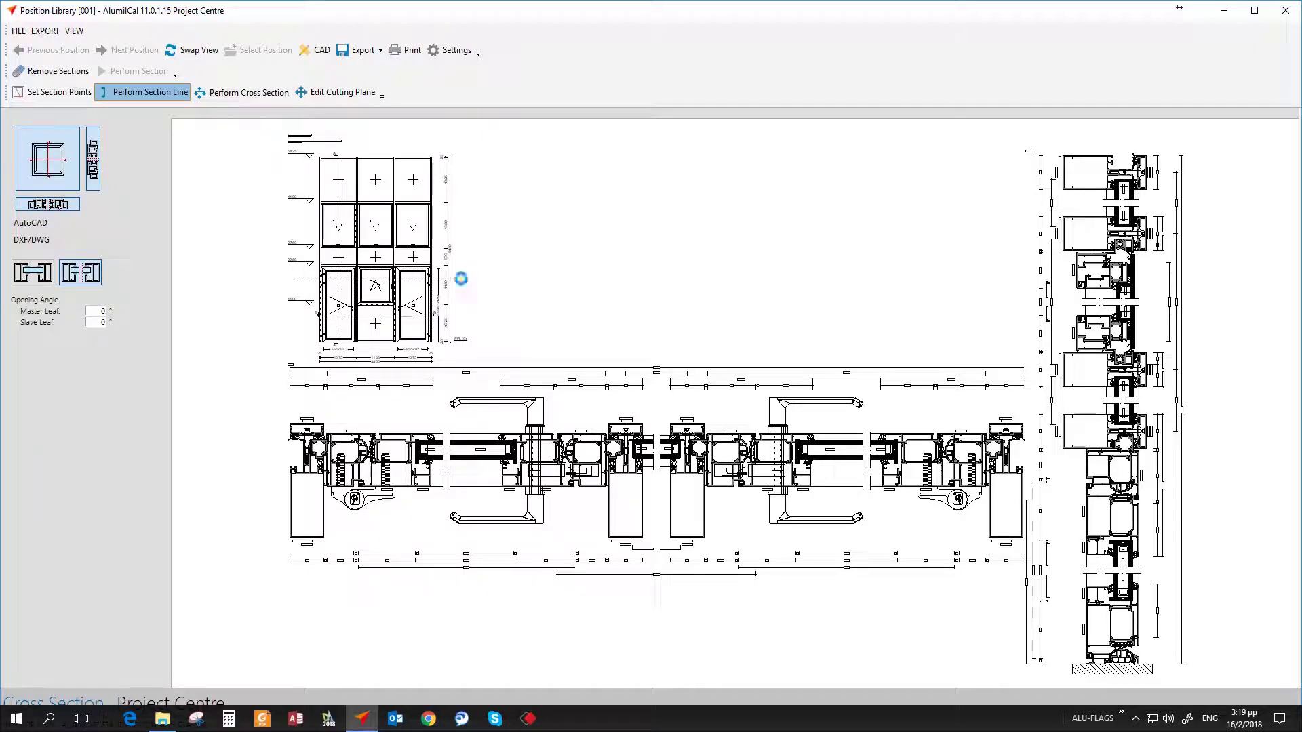
pyautogui.scroll(5, 700, 591)
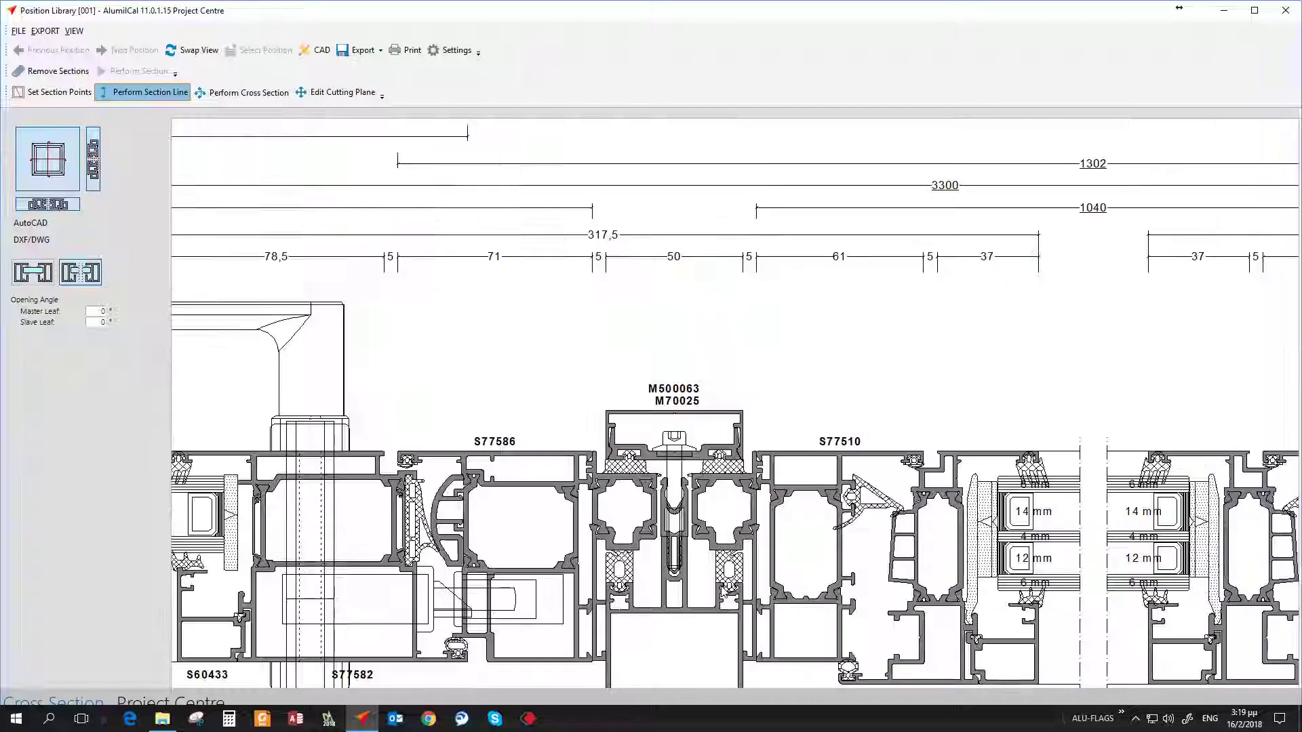